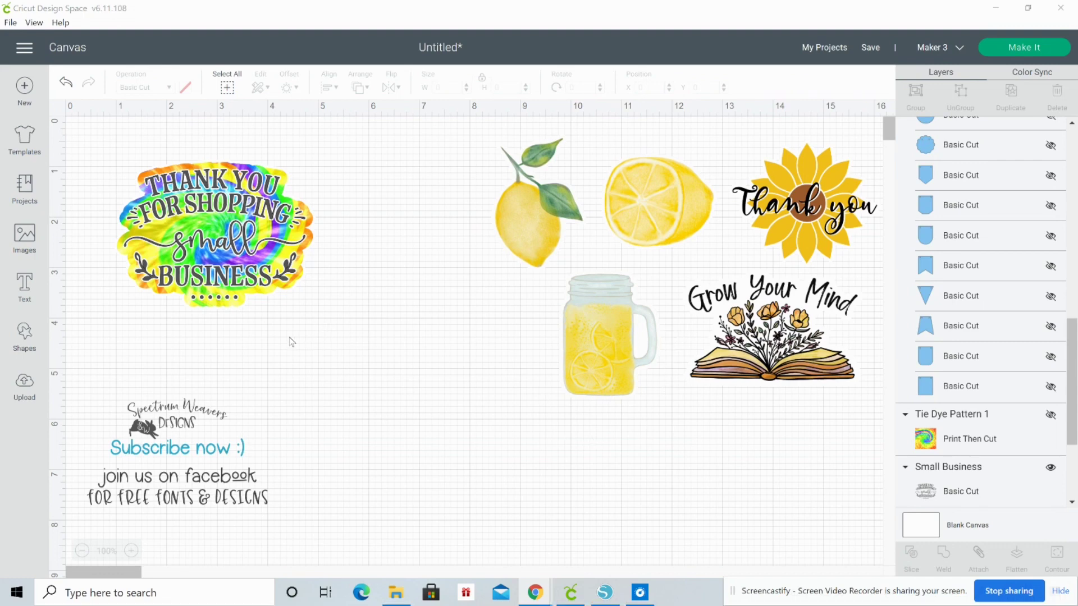
pyautogui.moveTo(250, 344); pyautogui.dragTo(224, 259)
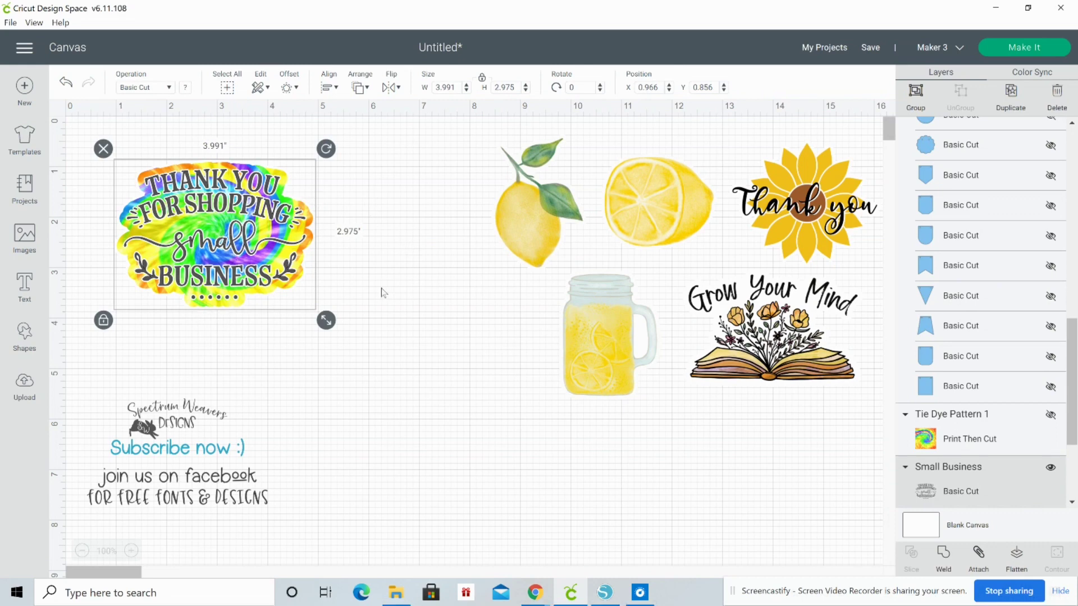
pyautogui.click(416, 320)
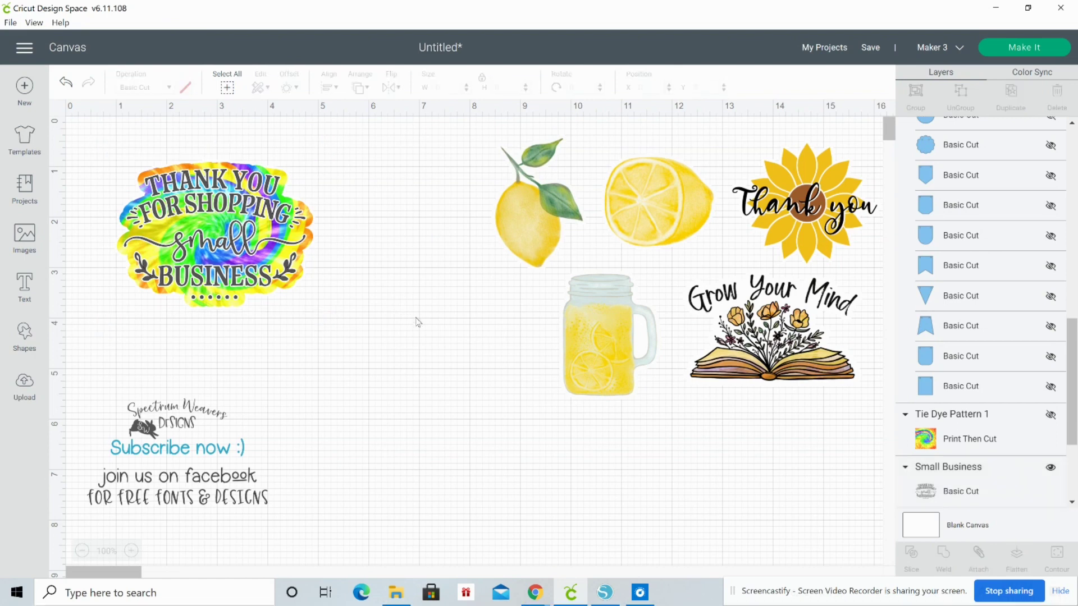
pyautogui.moveTo(444, 142); pyautogui.dragTo(716, 437)
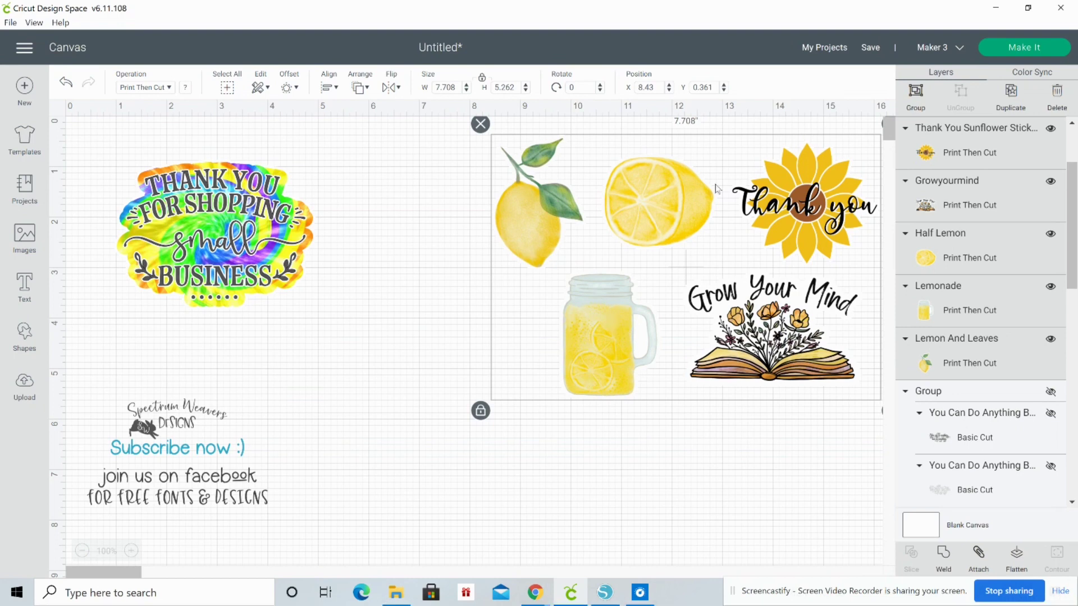
pyautogui.click(662, 494)
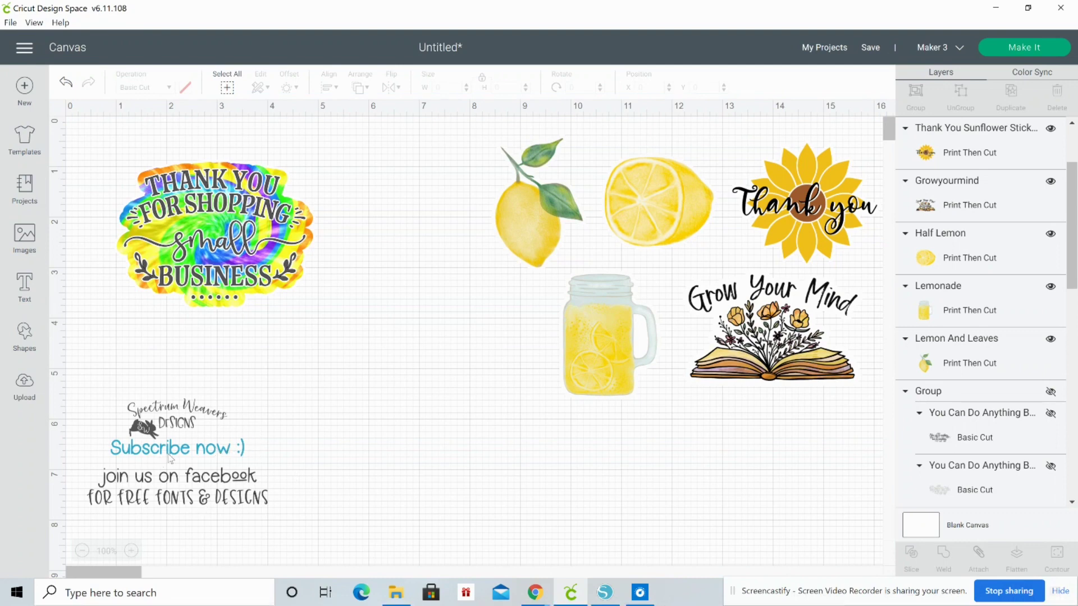
# Shrink the subscribe note to about 1.39 in wide in the canvas's lower-right corner, and move the tie-dye sticker slightly down and right
pyautogui.click(175, 468)
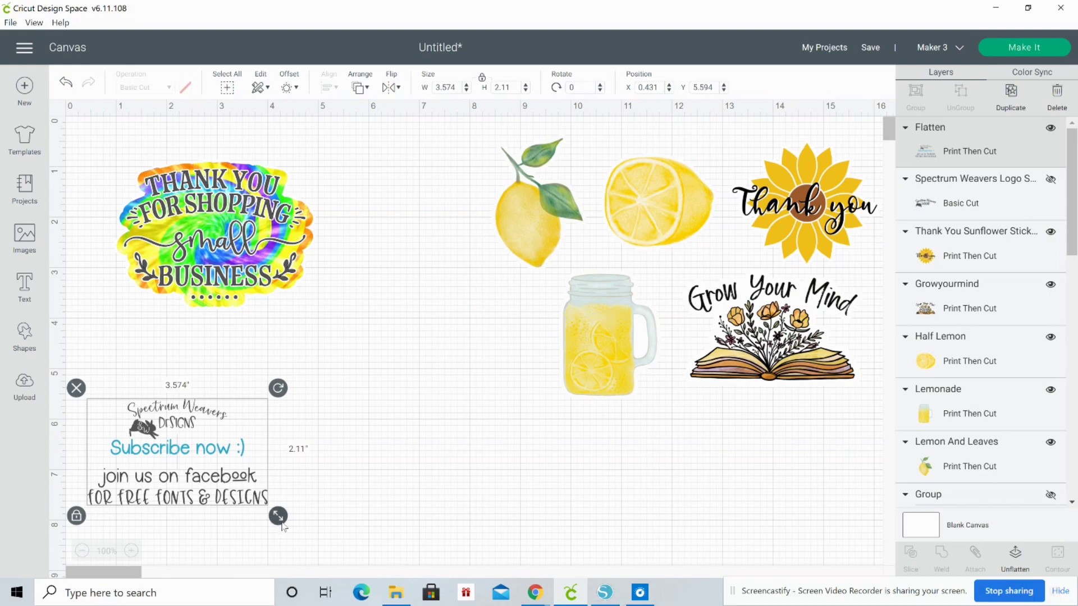
pyautogui.moveTo(278, 515); pyautogui.dragTo(598, 465)
pyautogui.moveTo(731, 488); pyautogui.dragTo(854, 540)
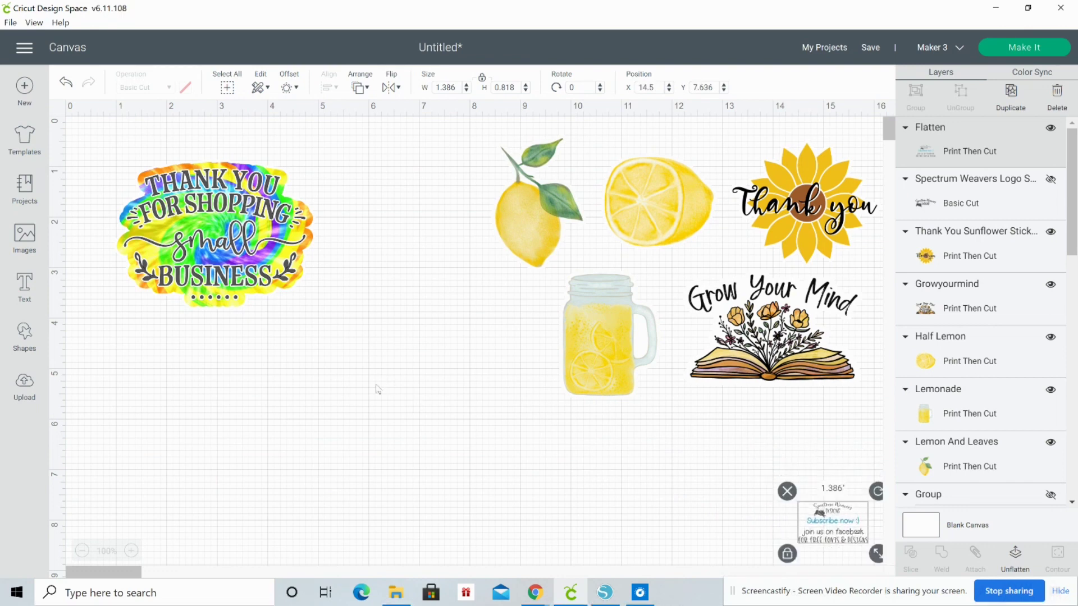
pyautogui.moveTo(242, 373); pyautogui.dragTo(252, 230)
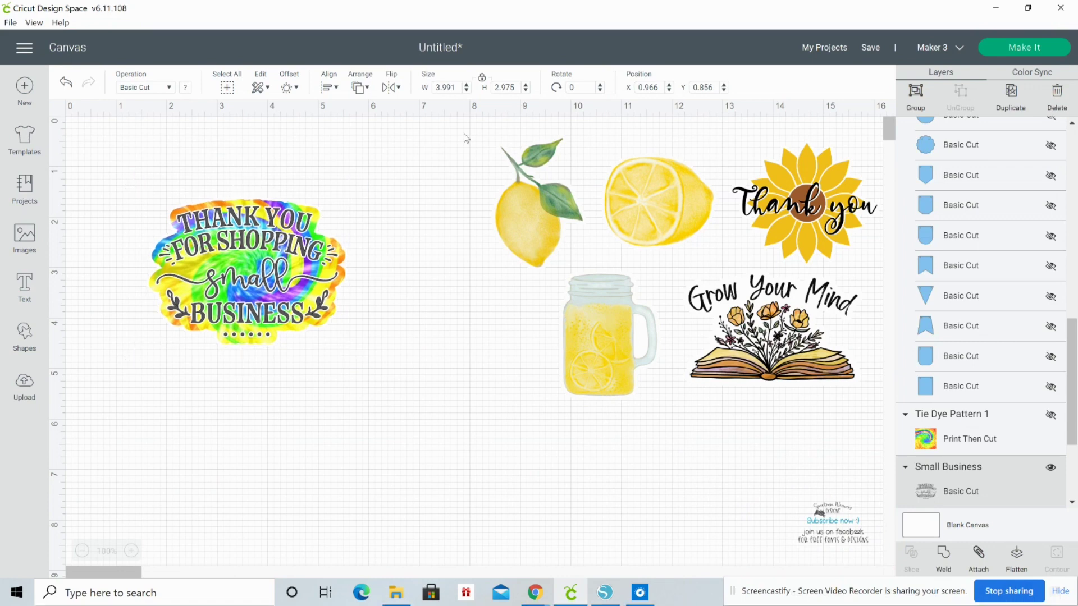
# Group the two lemons, lemonade jar, sunflower and Grow Your Mind book images, and hide the group
pyautogui.moveTo(453, 133); pyautogui.dragTo(849, 375)
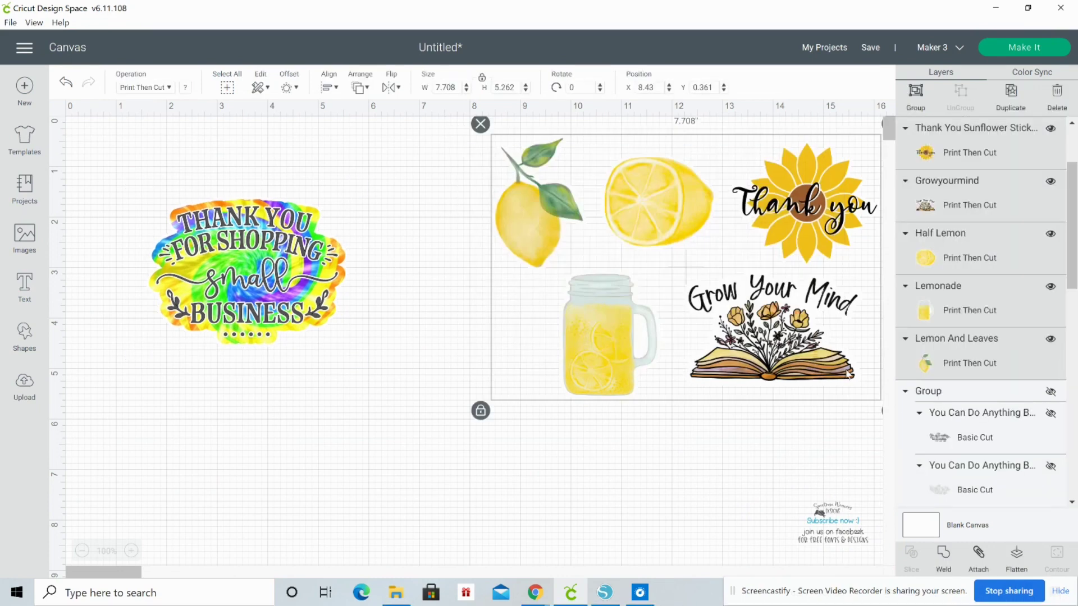
pyautogui.click(922, 98)
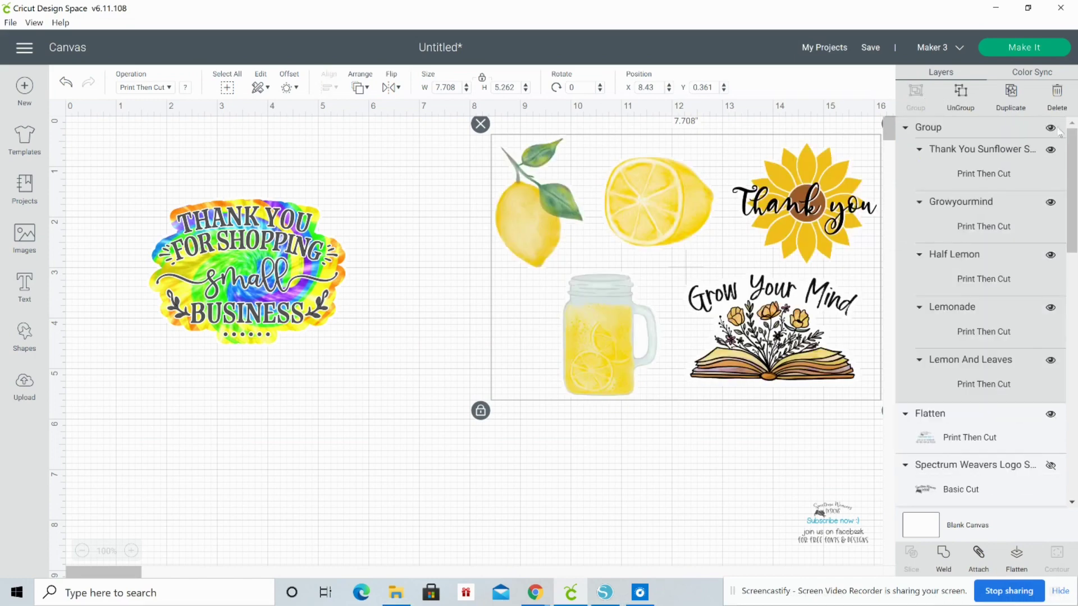
pyautogui.click(1051, 128)
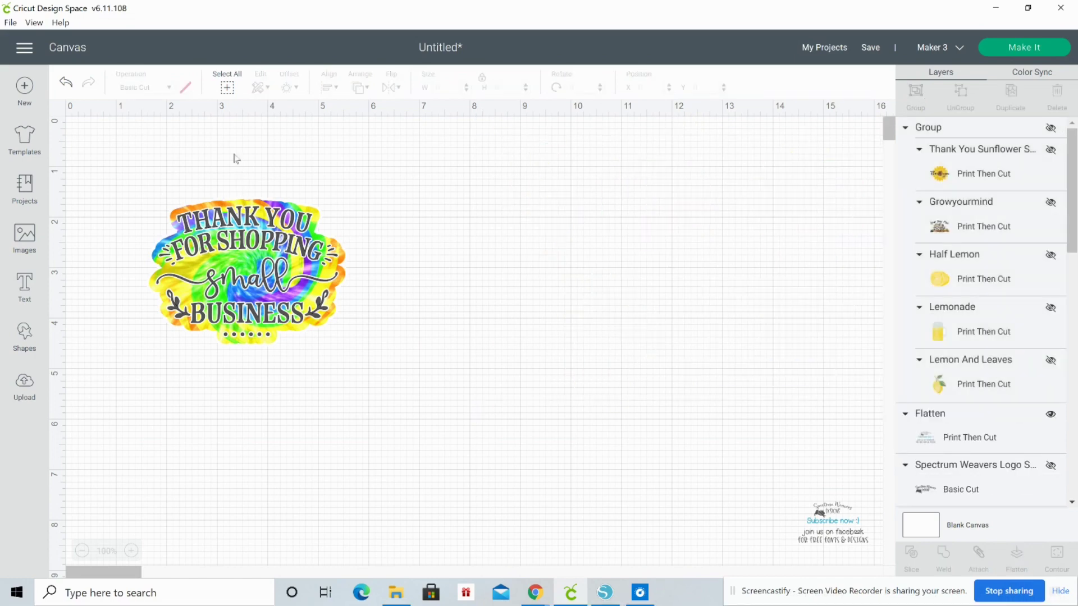
# Move the whole tie-dye small business sticker toward the canvas centre and enlarge it to about 7.06 in wide
pyautogui.moveTo(233, 155); pyautogui.dragTo(286, 314)
pyautogui.moveTo(271, 276); pyautogui.dragTo(348, 260)
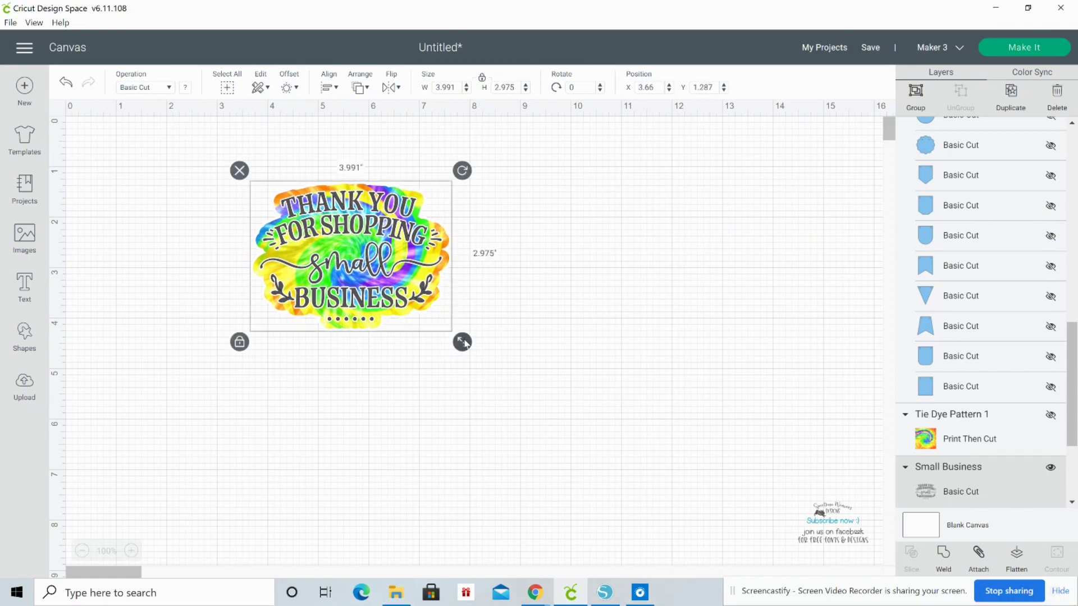
pyautogui.moveTo(463, 344); pyautogui.dragTo(620, 428)
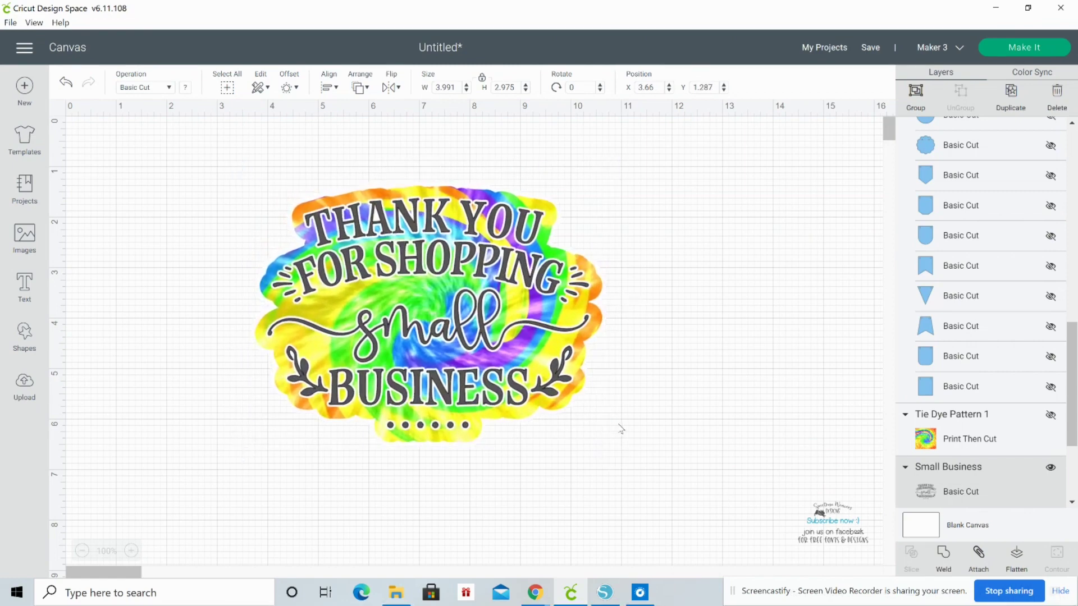
pyautogui.click(703, 309)
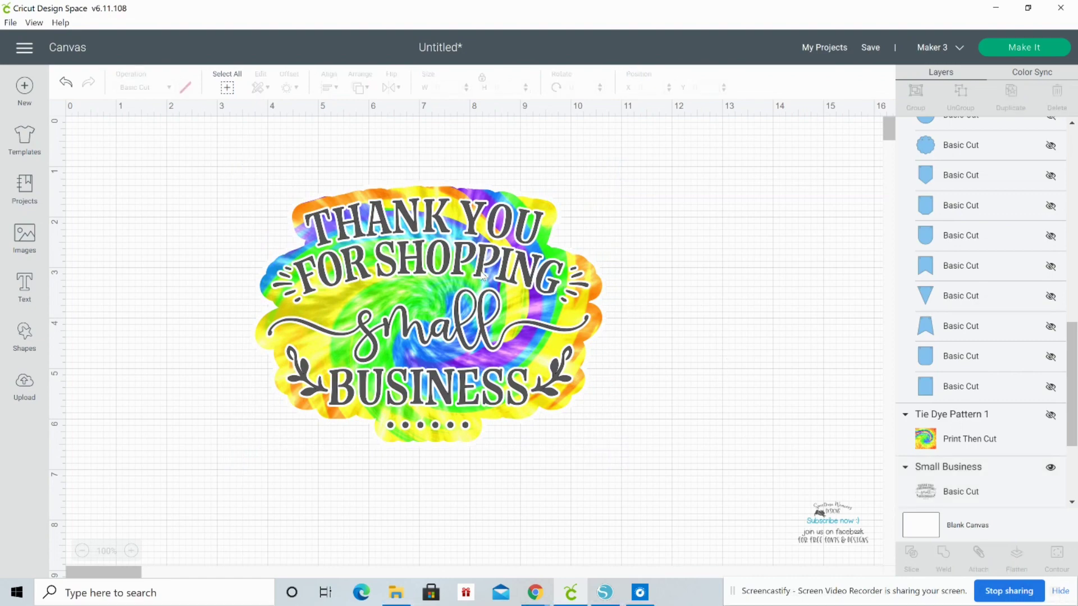
# Move the small business lettering off the sticker and delete the remaining tie-dye background and white offset
pyautogui.moveTo(484, 275); pyautogui.dragTo(802, 237)
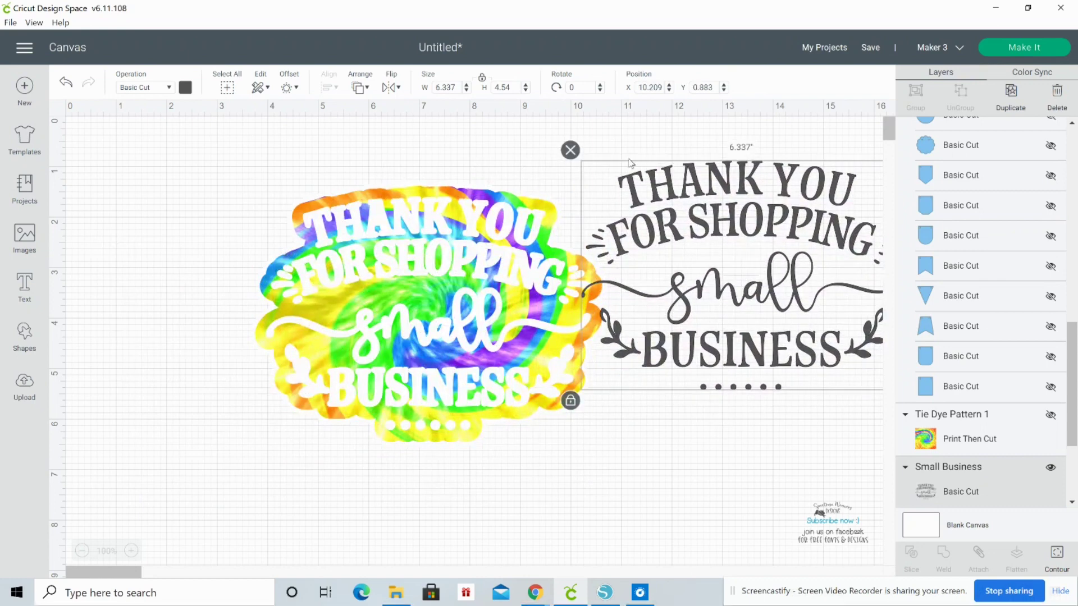
pyautogui.moveTo(381, 155); pyautogui.dragTo(411, 368)
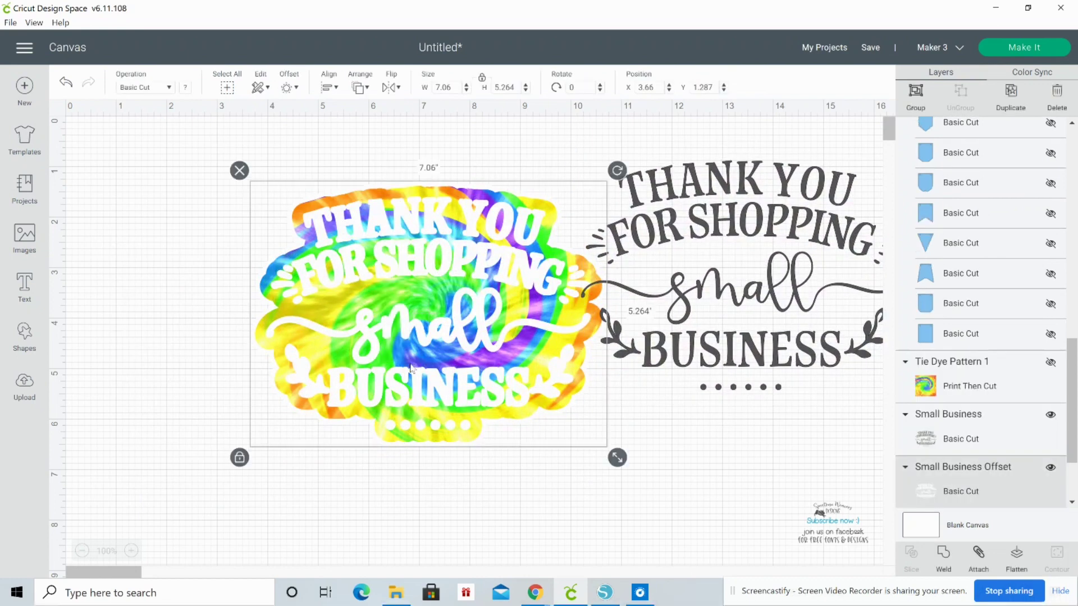
pyautogui.press('Delete')
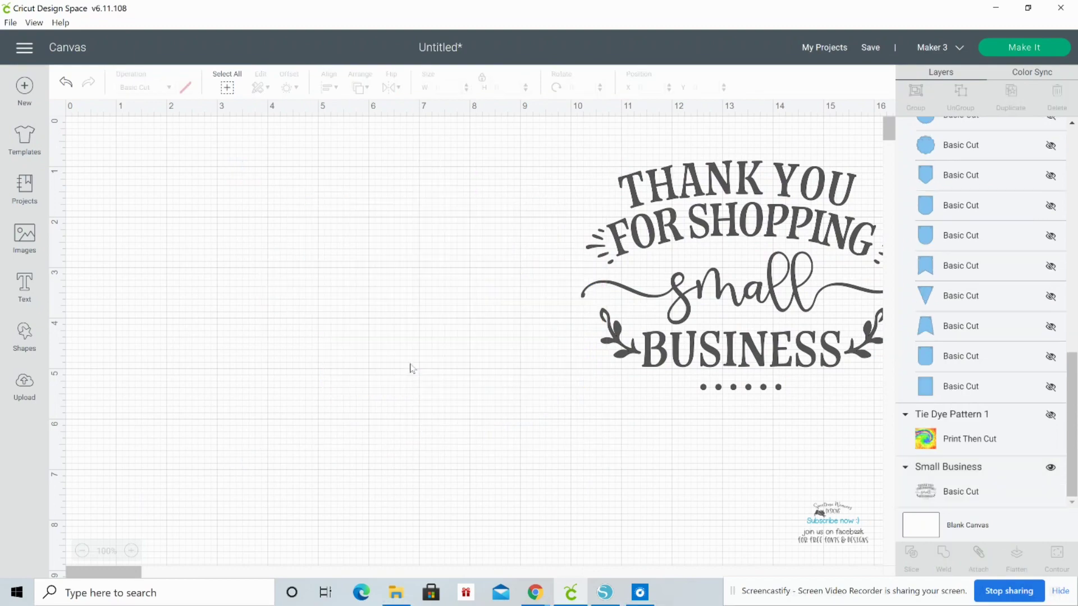
# Show the Tie Dye Pattern 1 layer, move it to the canvas's lower-right area, and place the lettering in the cleared space
pyautogui.click(1050, 414)
pyautogui.moveTo(716, 313); pyautogui.dragTo(275, 252)
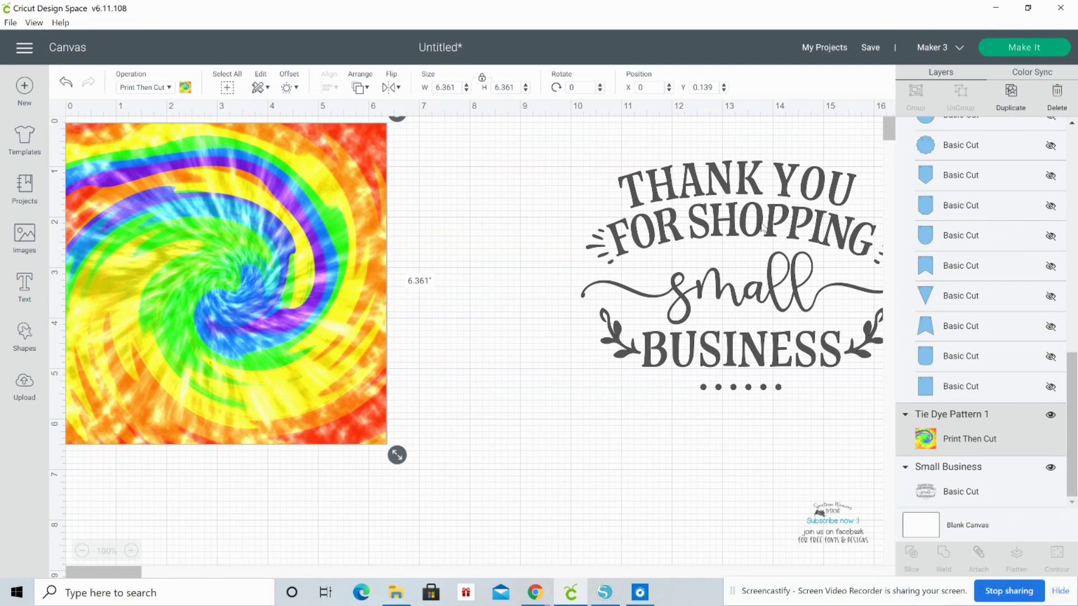
pyautogui.moveTo(756, 226); pyautogui.dragTo(596, 222)
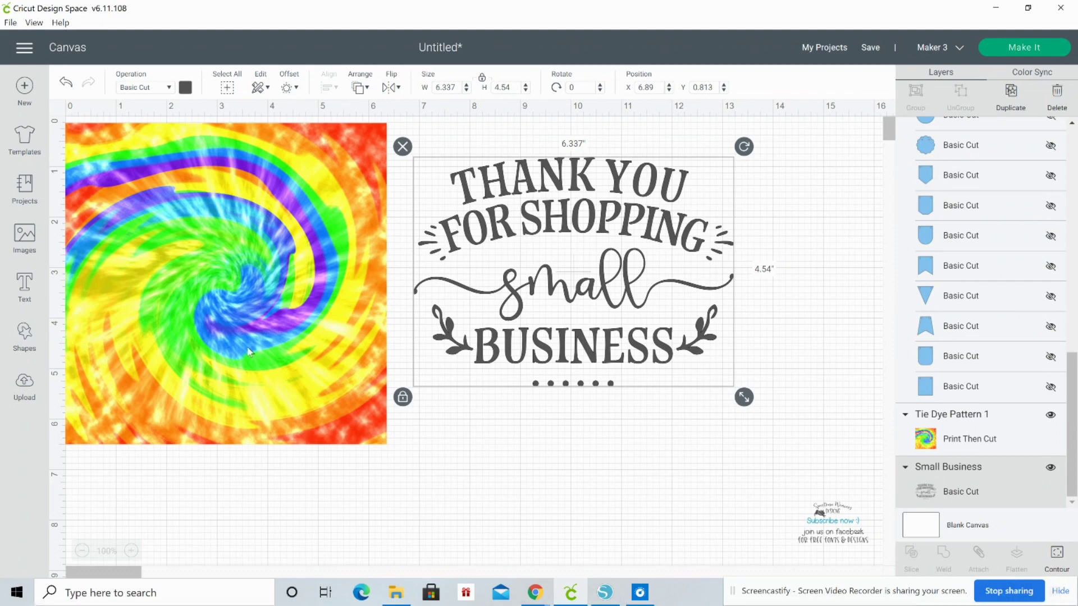
pyautogui.moveTo(200, 277); pyautogui.dragTo(828, 605)
pyautogui.moveTo(584, 220); pyautogui.dragTo(385, 250)
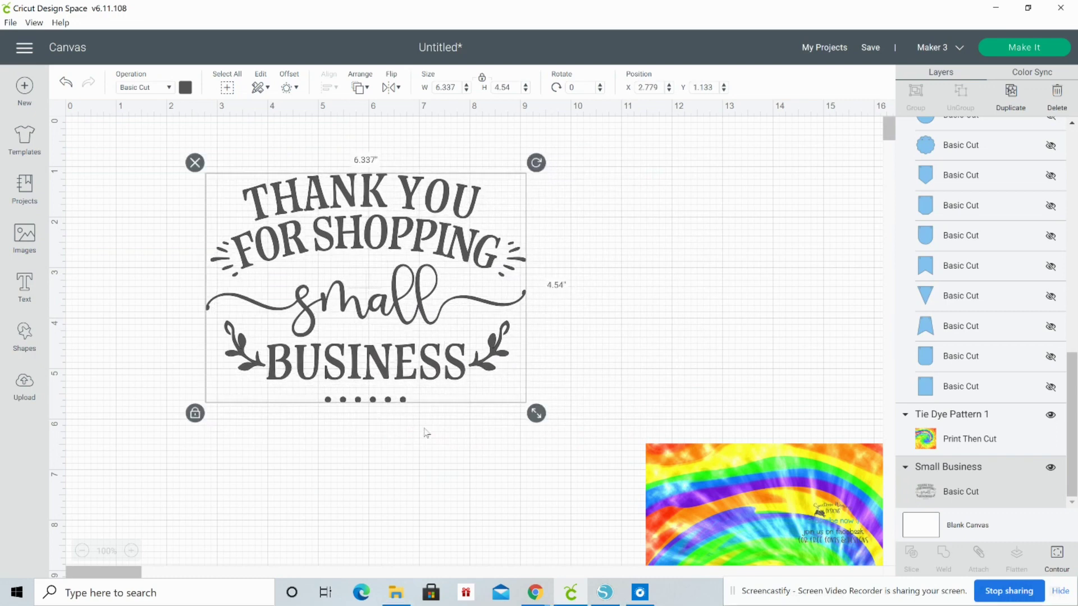
pyautogui.click(420, 453)
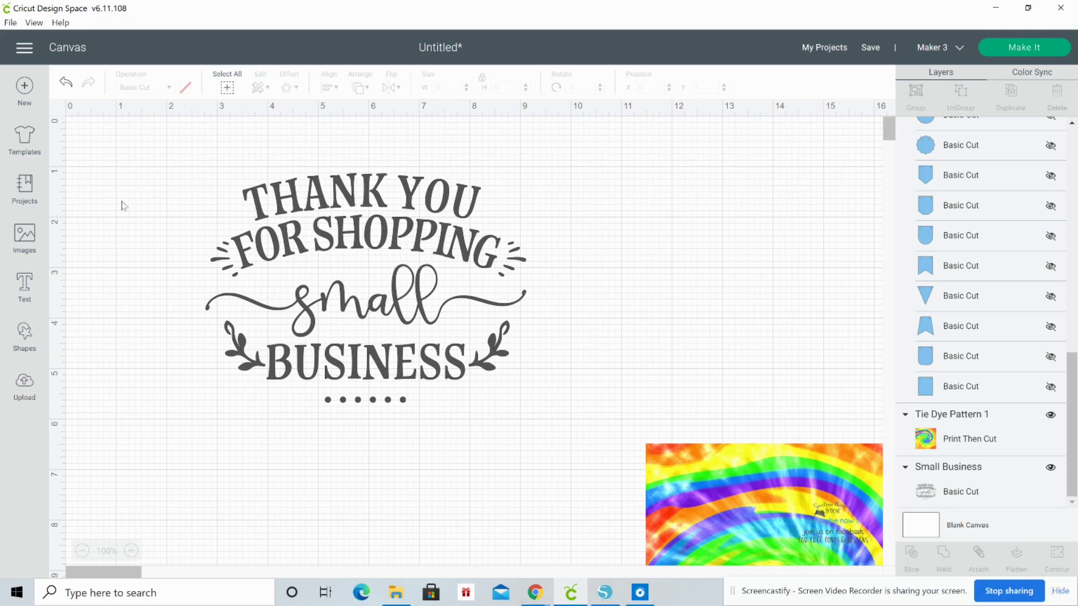
# Create a rounded-corner offset of 0.236 in around the small business lettering
pyautogui.click(321, 211)
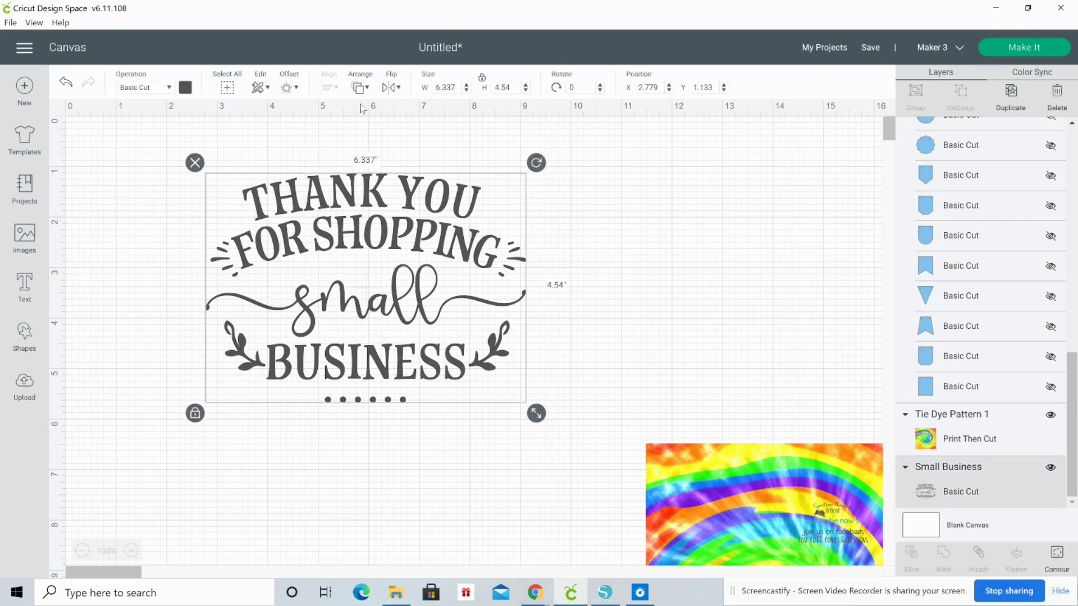
pyautogui.click(290, 89)
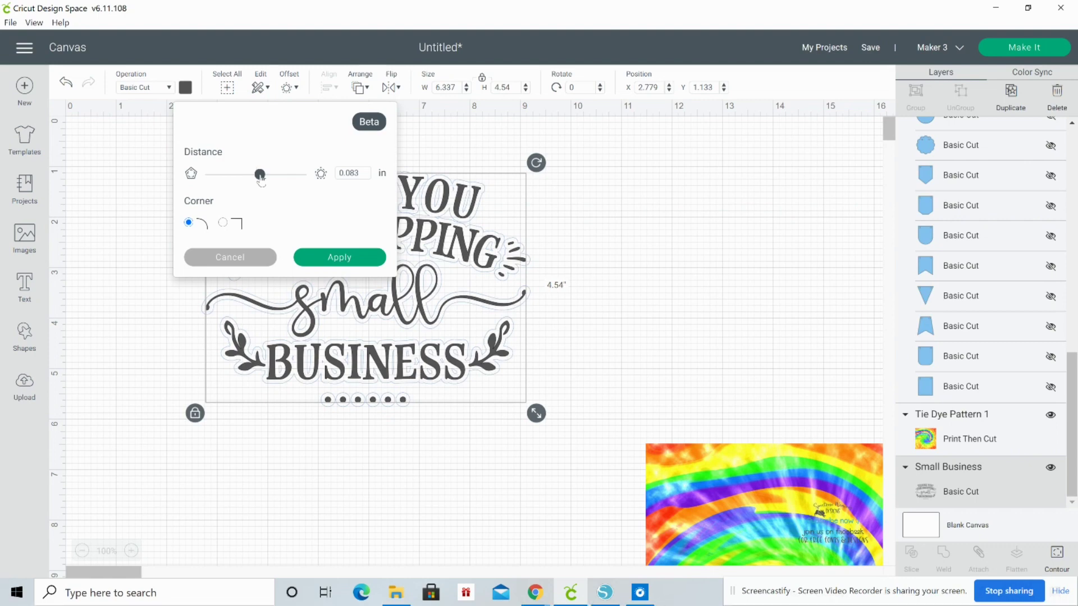
pyautogui.moveTo(259, 174); pyautogui.dragTo(272, 182)
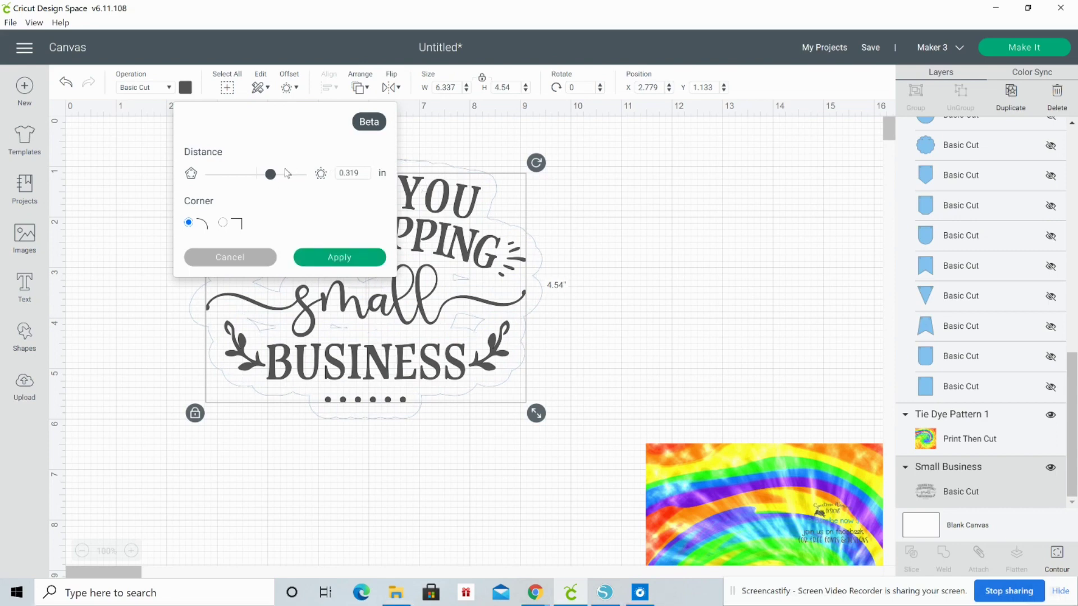
pyautogui.moveTo(270, 175); pyautogui.dragTo(268, 177)
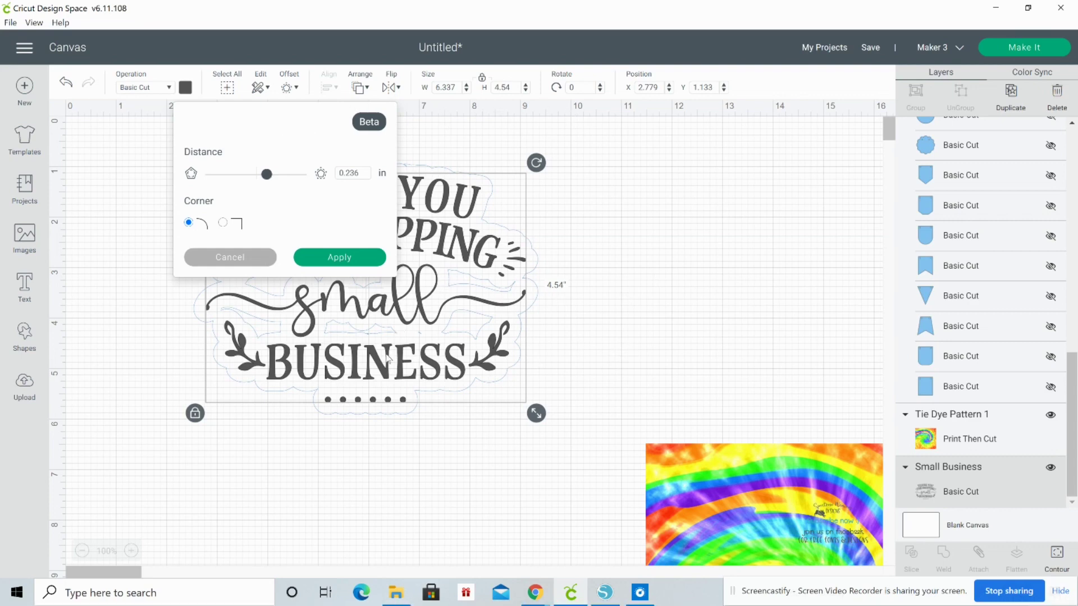
pyautogui.click(333, 259)
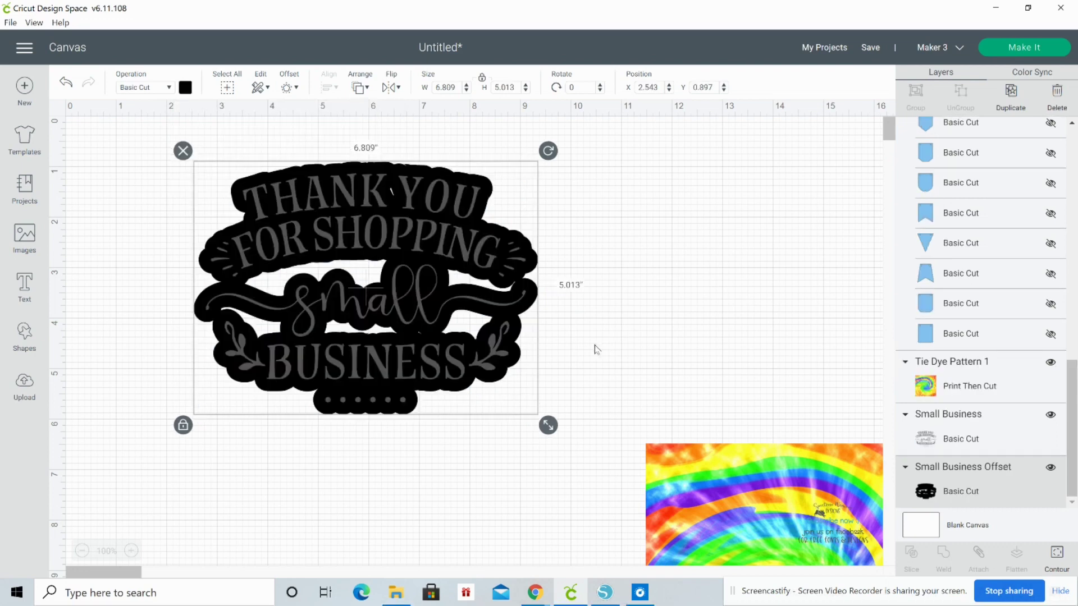
pyautogui.click(689, 285)
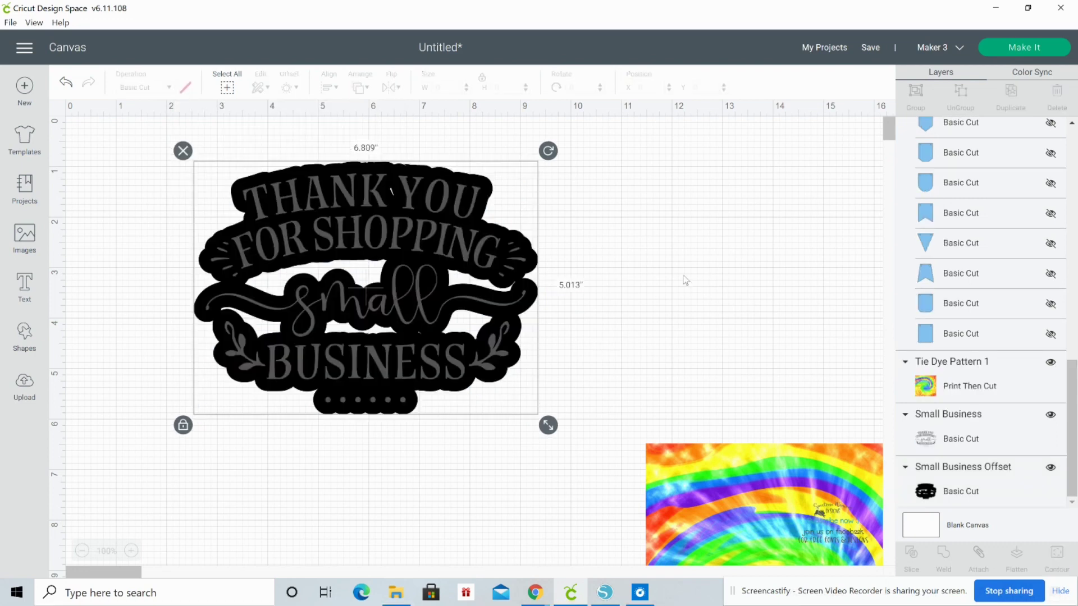
# Move the lettering off its black offset and hide all of the offset's inner contours to make it solid
pyautogui.click(353, 230)
pyautogui.moveTo(352, 230); pyautogui.dragTo(781, 216)
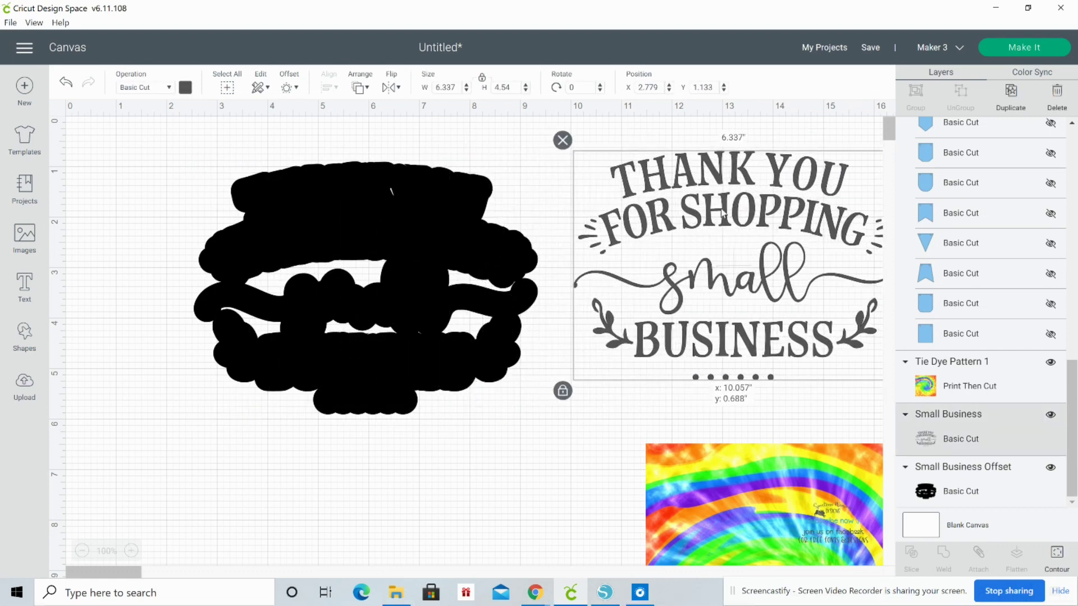
pyautogui.click(419, 230)
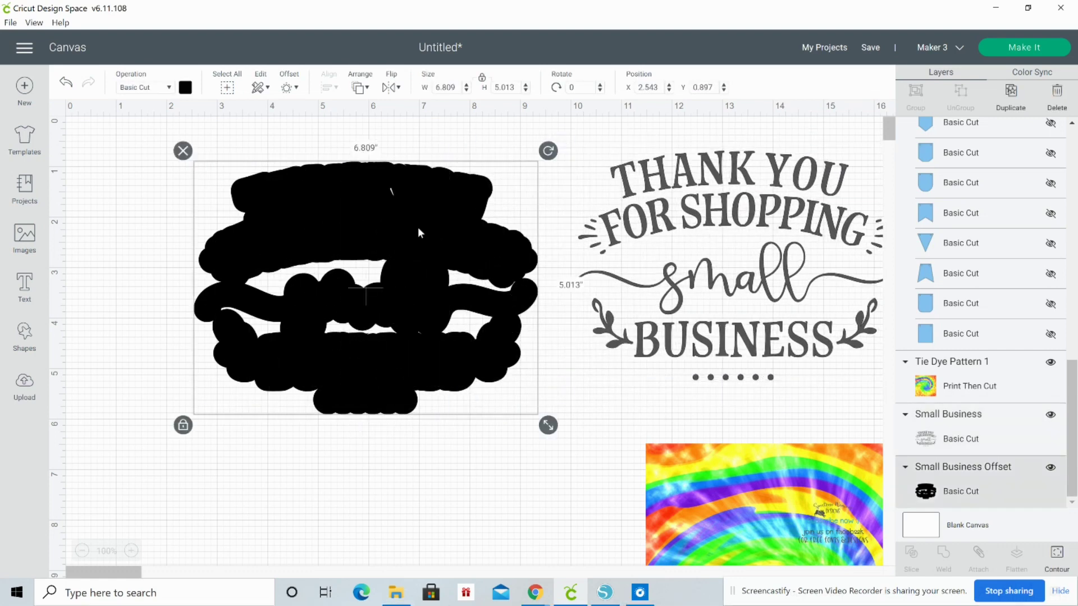
pyautogui.click(1057, 557)
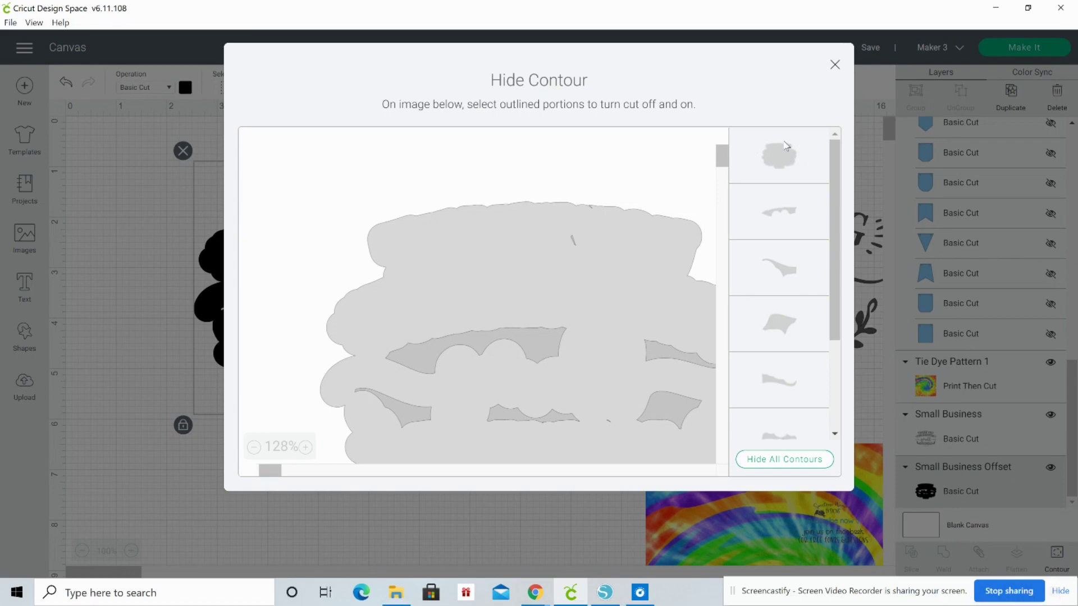
pyautogui.click(781, 464)
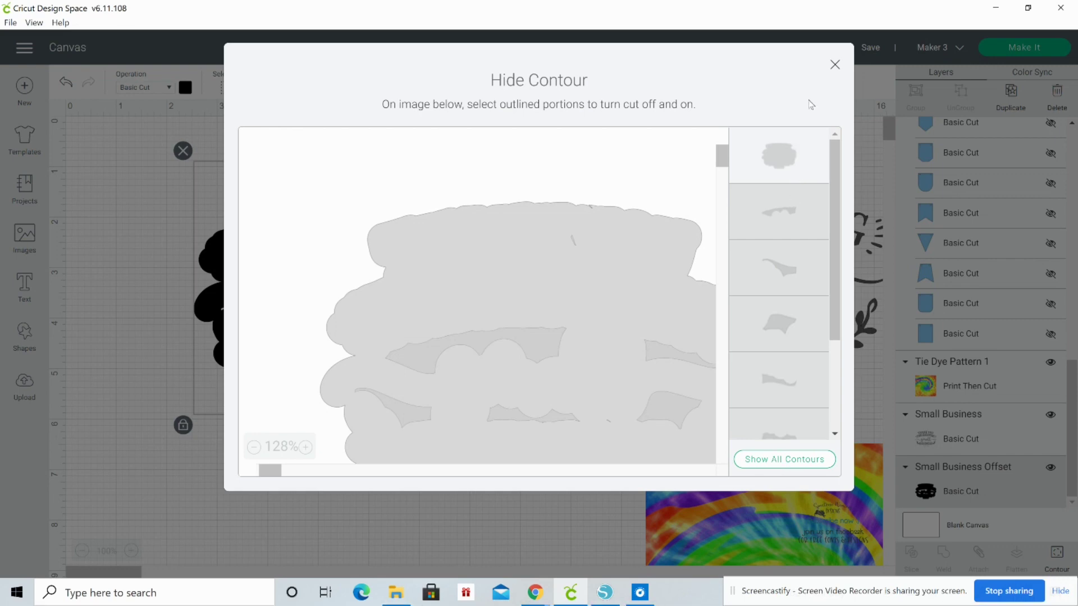
pyautogui.click(835, 65)
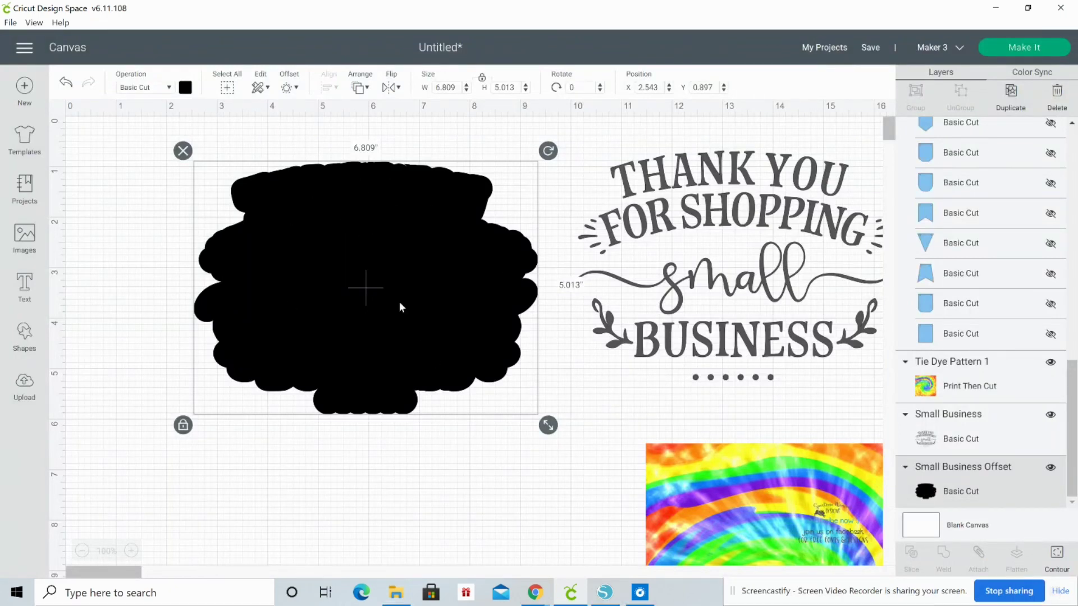
# Move the solid black shape down and left, and add a thin rounded offset around it, about 6.95 in wide overall
pyautogui.moveTo(399, 301); pyautogui.dragTo(340, 325)
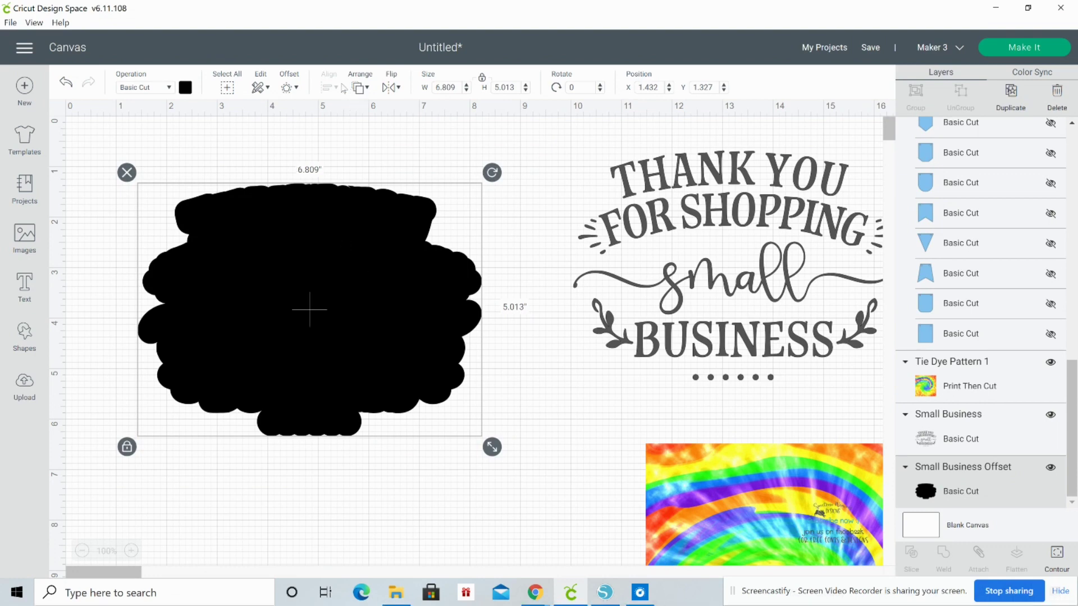
pyautogui.click(287, 89)
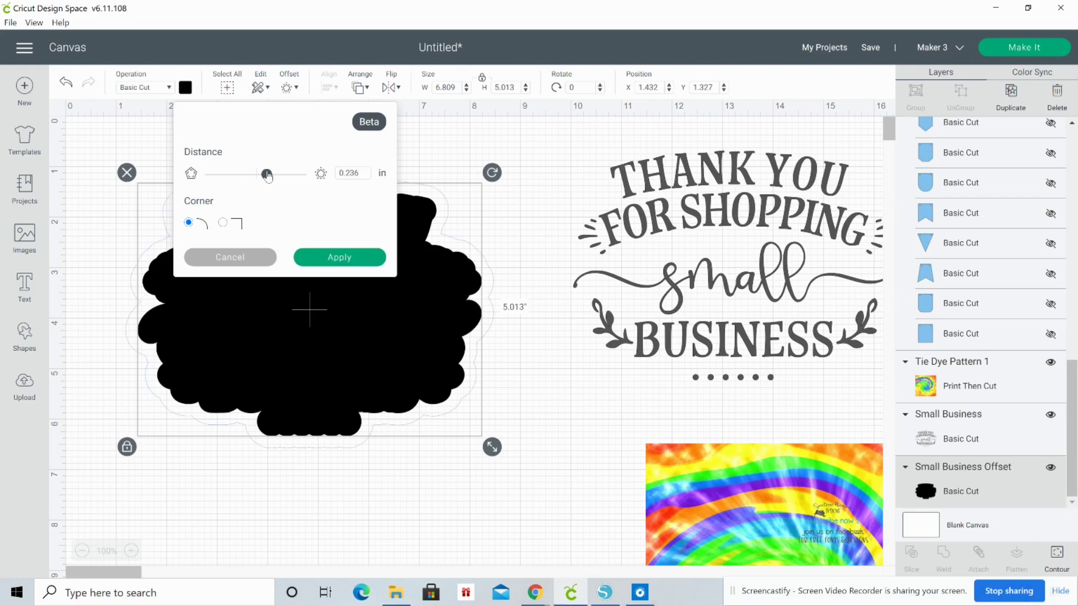
pyautogui.moveTo(266, 175); pyautogui.dragTo(259, 174)
pyautogui.click(336, 258)
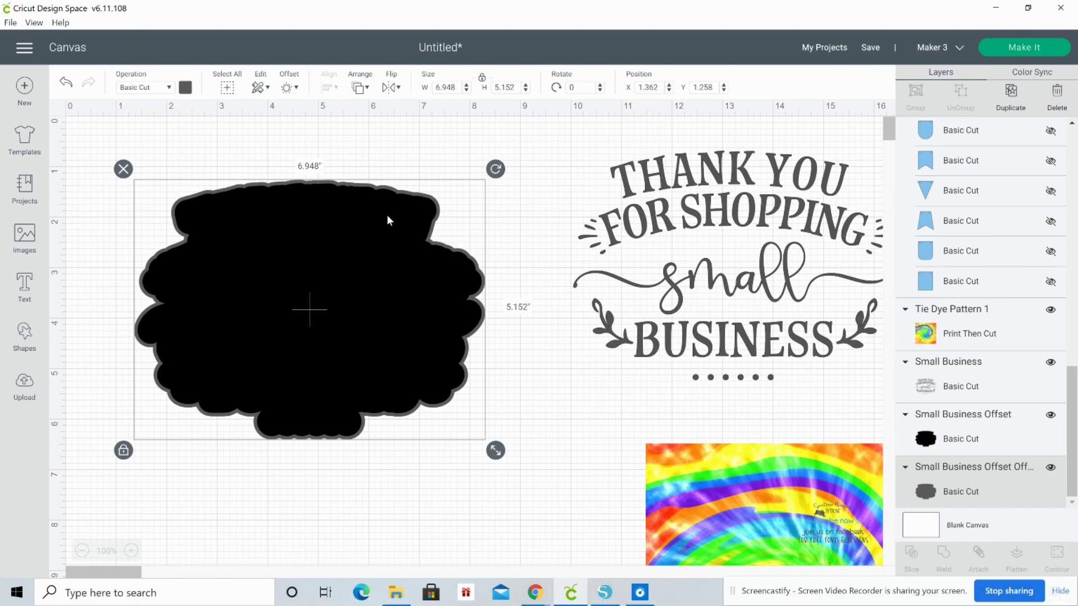
# Recolor the outermost offset white and move it below the black shape on the canvas
pyautogui.click(186, 88)
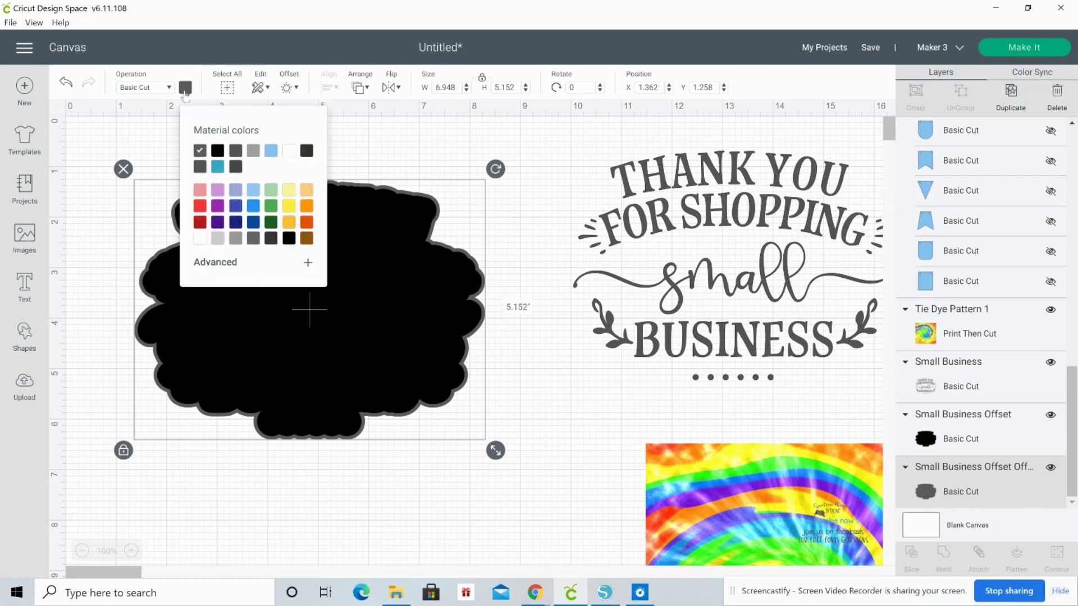
pyautogui.click(291, 151)
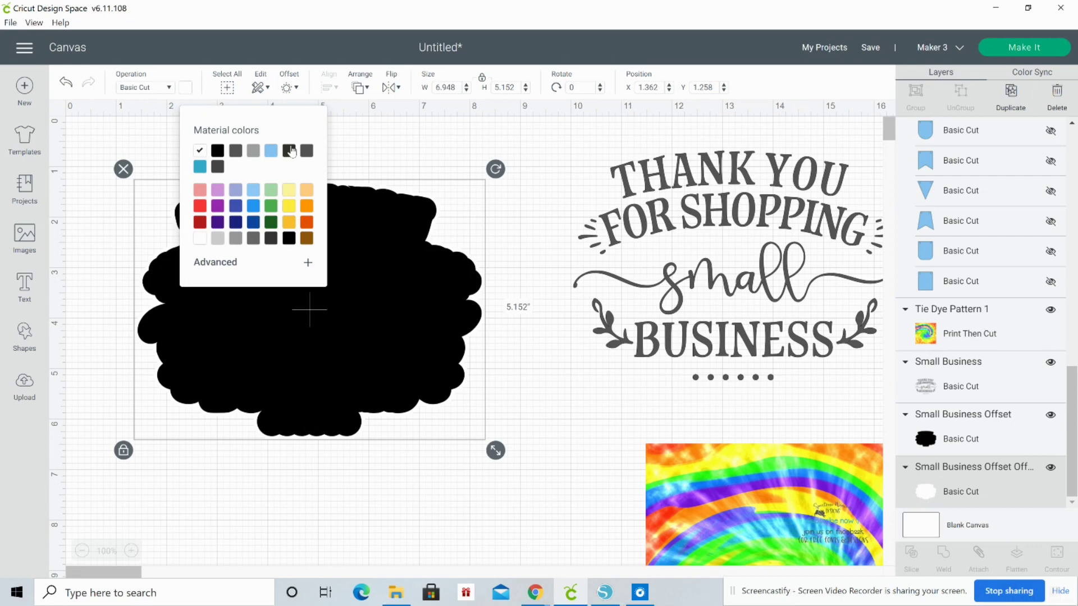
pyautogui.click(396, 158)
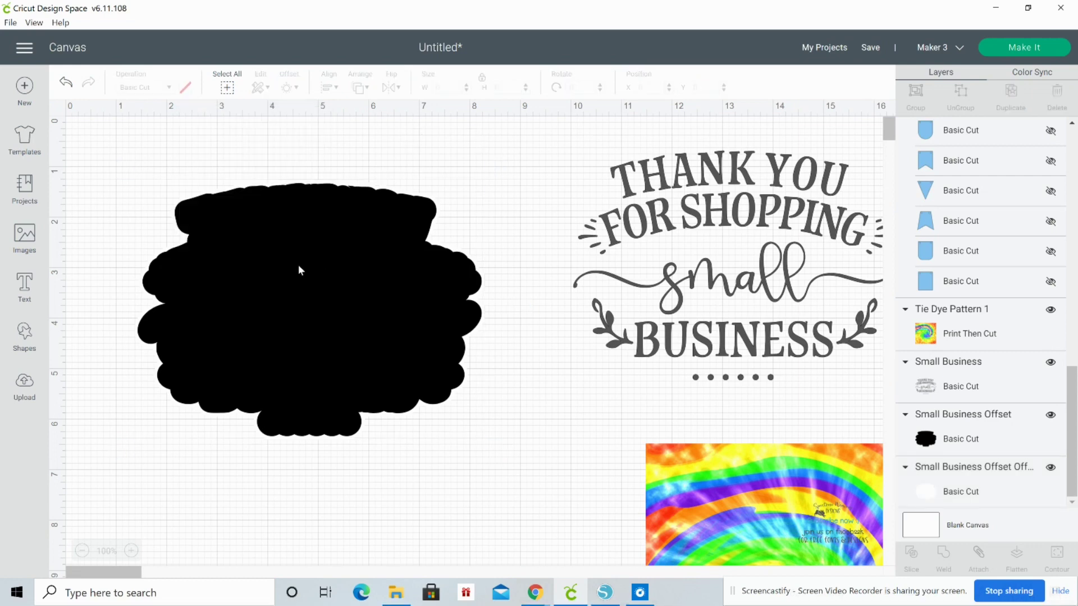
pyautogui.moveTo(242, 186); pyautogui.dragTo(280, 496)
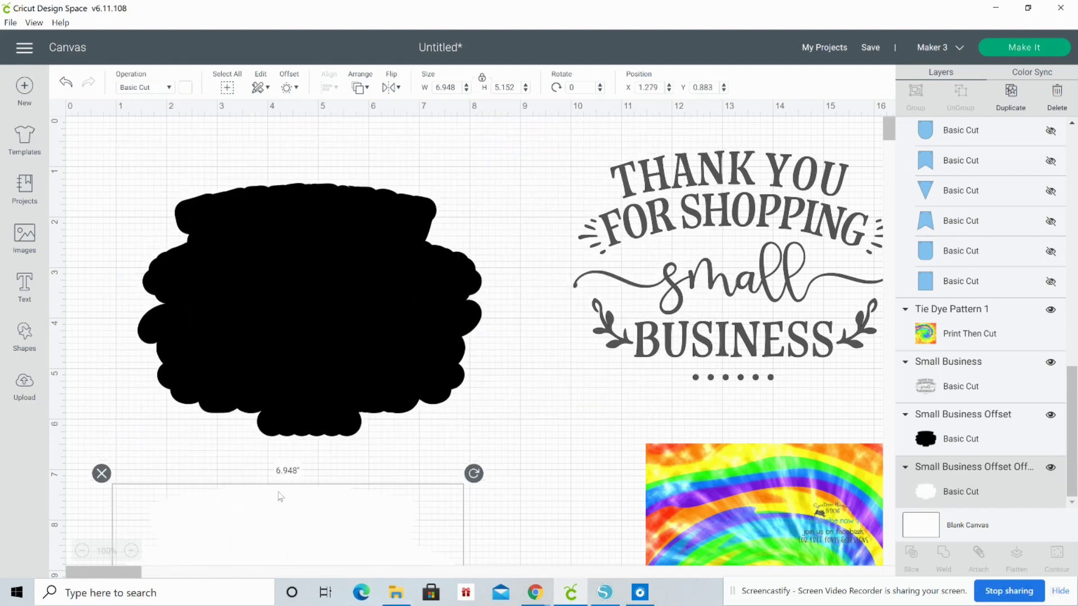
# Move the black shape up slightly, then cover it with the tie-dye square enlarged to about 6.97 in wide
pyautogui.moveTo(346, 297); pyautogui.dragTo(345, 263)
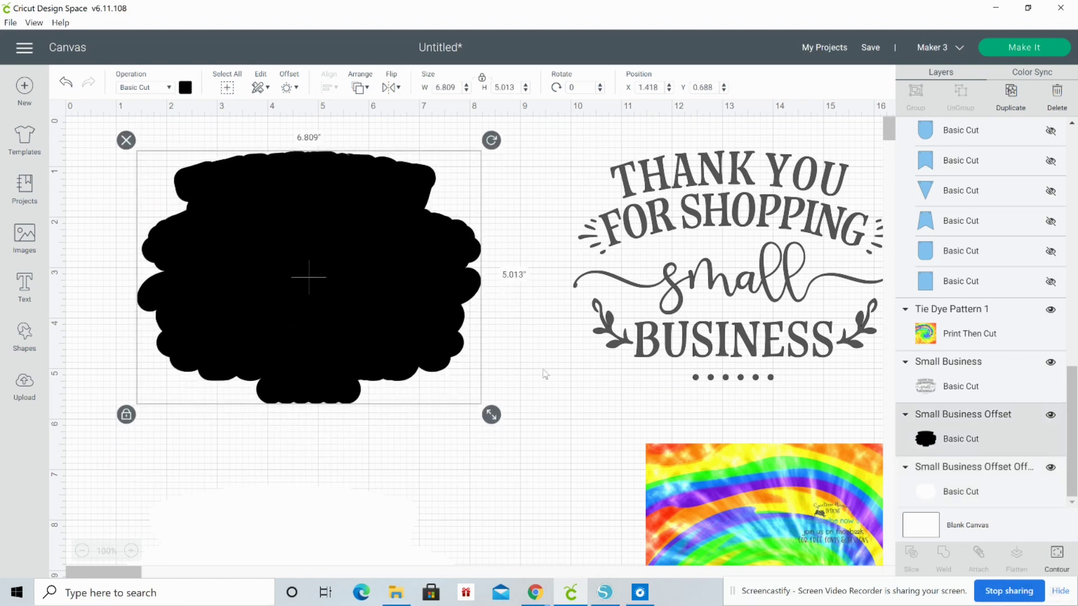
pyautogui.moveTo(705, 515); pyautogui.dragTo(151, 164)
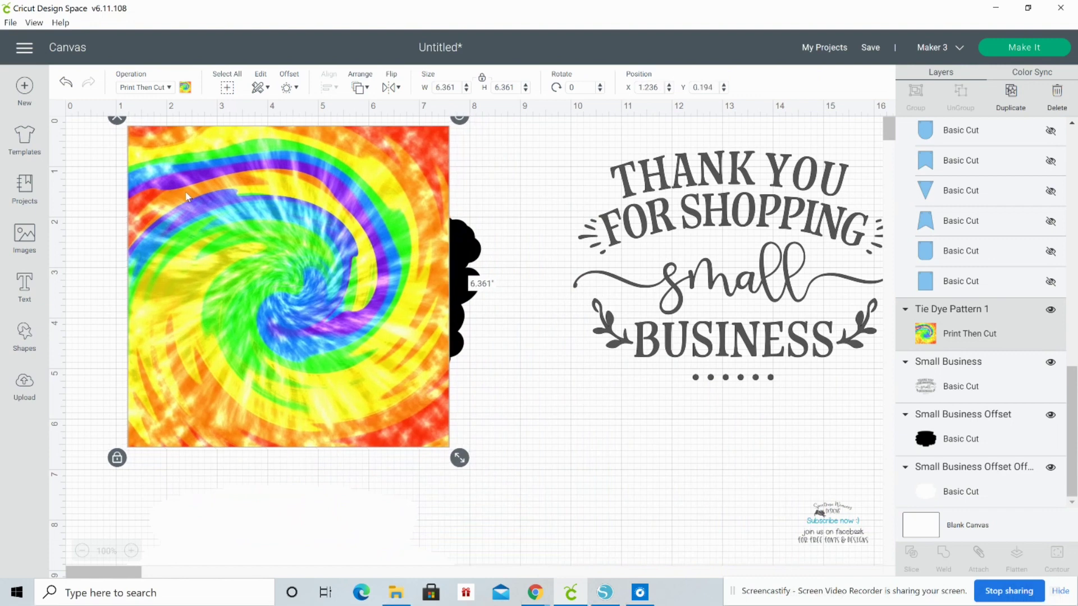
pyautogui.moveTo(461, 461); pyautogui.dragTo(492, 475)
pyautogui.moveTo(418, 394); pyautogui.dragTo(422, 393)
# Center the tie-dye square and the black shape on each other and slice them
pyautogui.moveTo(518, 183); pyautogui.dragTo(286, 325)
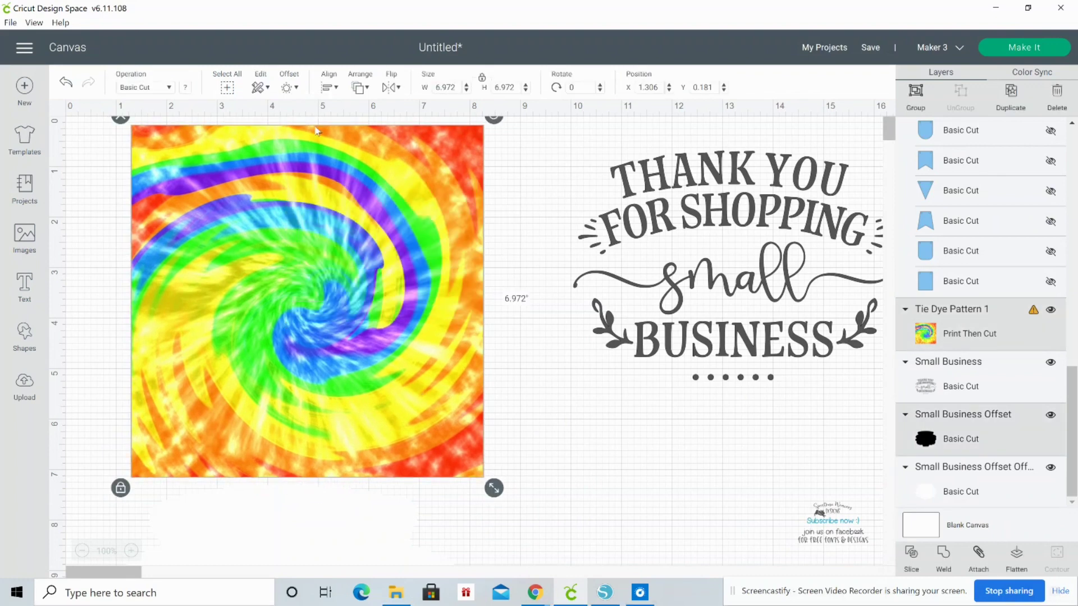
pyautogui.click(329, 88)
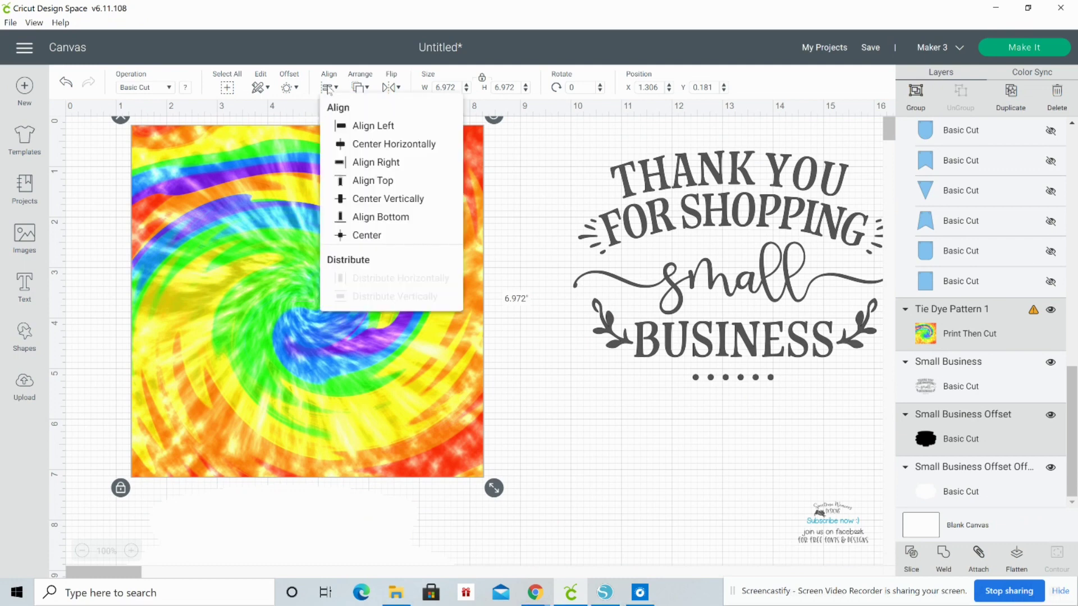
pyautogui.click(375, 236)
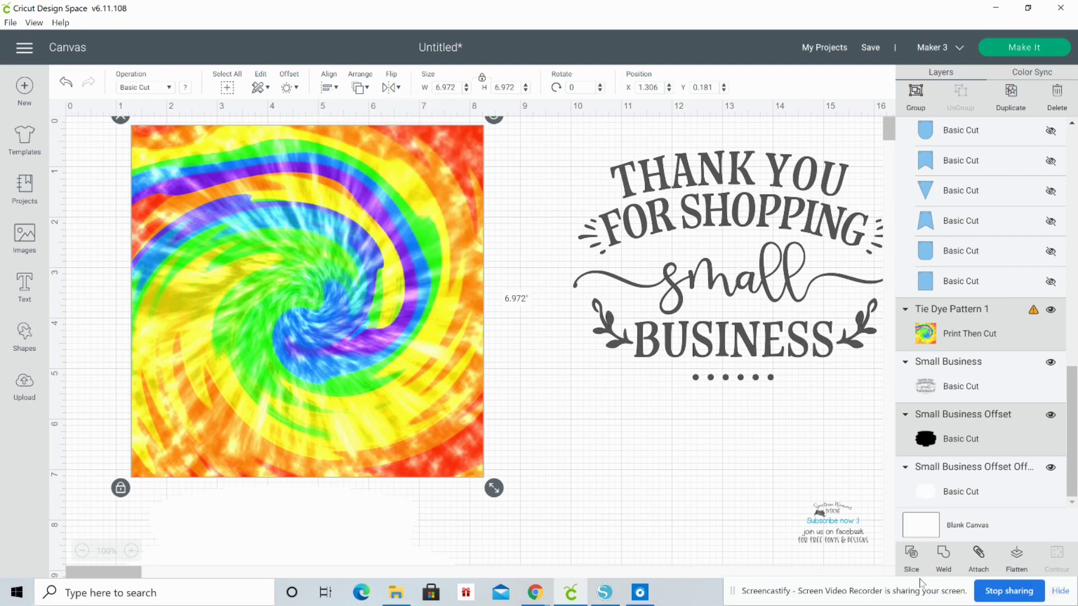
pyautogui.click(911, 555)
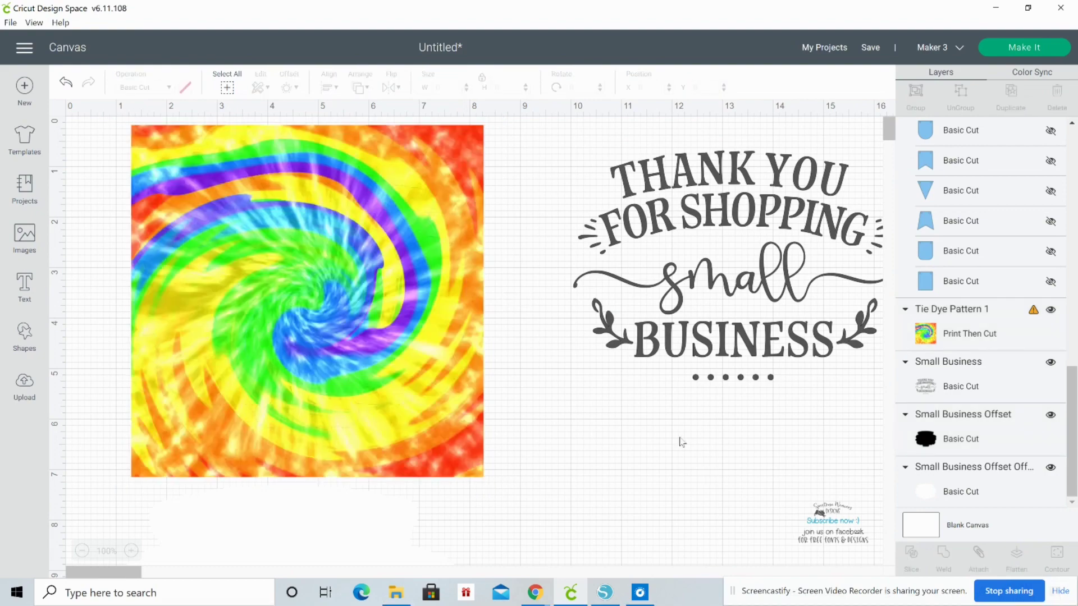
# Delete the leftover tie-dye surround and the black slice piece, and move the tie-dye cutout to the canvas's upper left
pyautogui.click(445, 149)
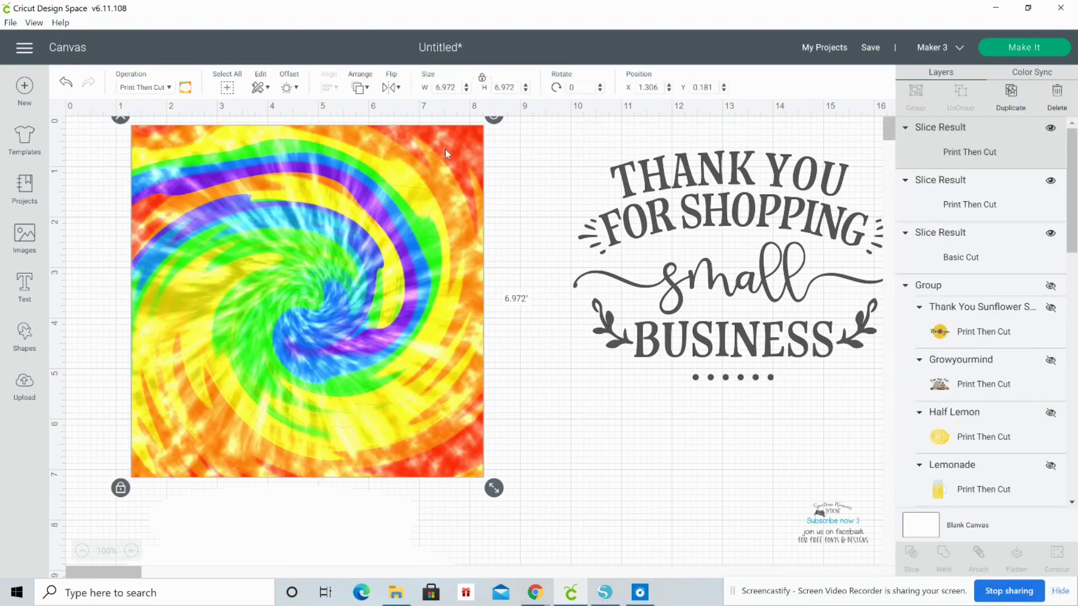
pyautogui.press('Delete')
pyautogui.click(318, 309)
pyautogui.moveTo(318, 309); pyautogui.dragTo(381, 354)
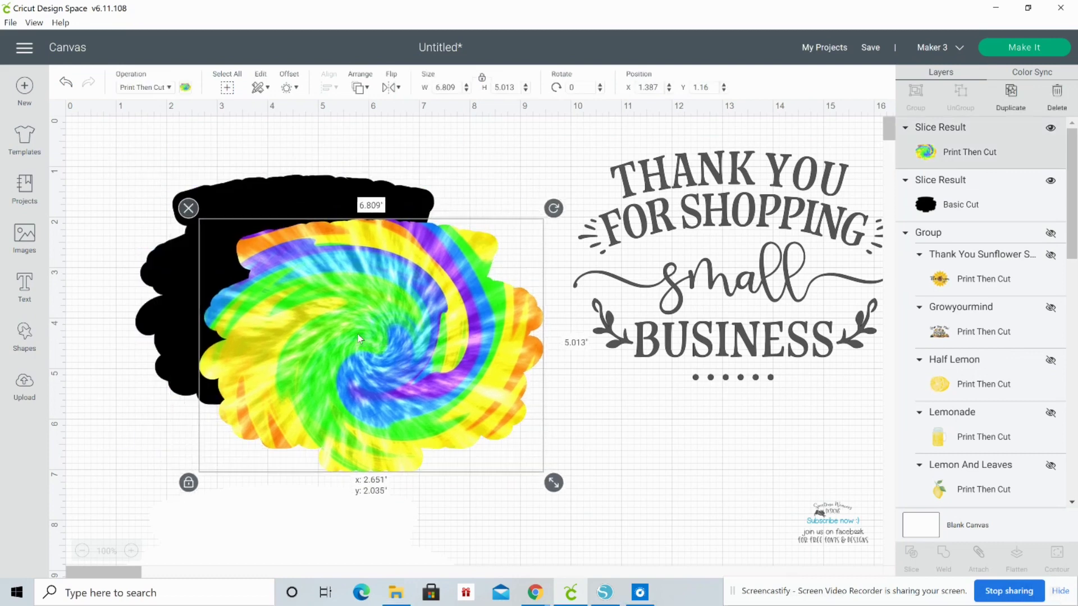
pyautogui.click(262, 188)
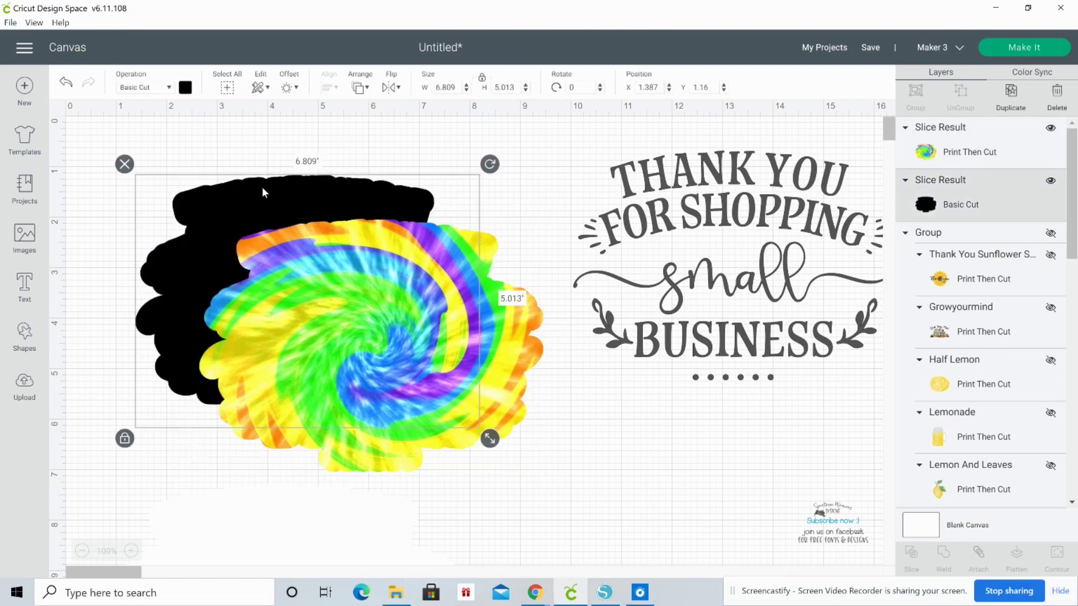
pyautogui.press('Delete')
pyautogui.moveTo(300, 285); pyautogui.dragTo(227, 236)
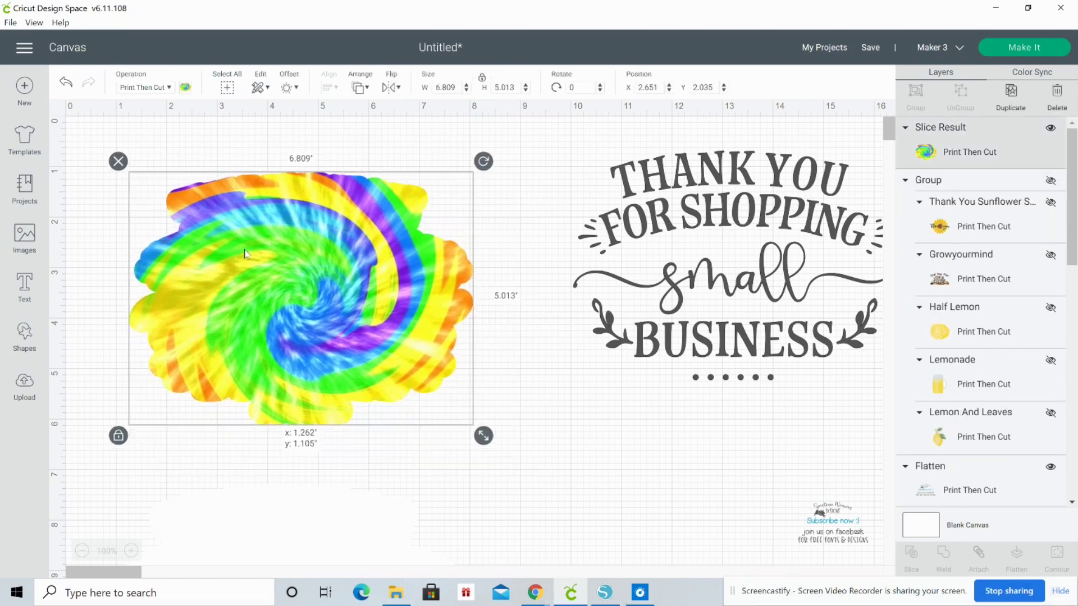
# Move the white offset behind the tie-dye cutout and center the two pieces on each other
pyautogui.click(279, 527)
pyautogui.moveTo(301, 370); pyautogui.dragTo(294, 205)
pyautogui.moveTo(251, 124); pyautogui.dragTo(292, 299)
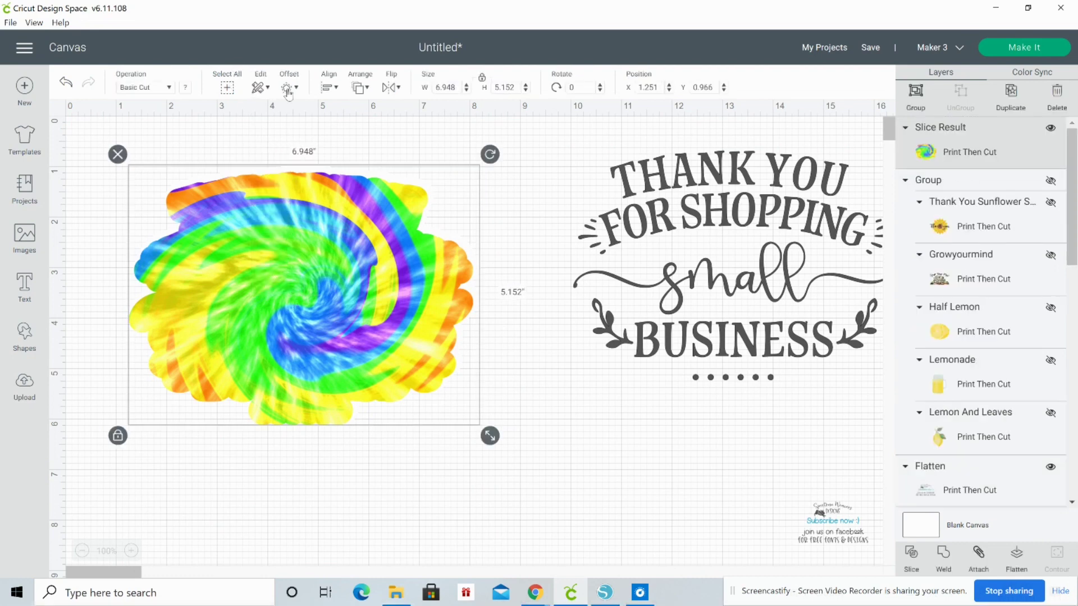
pyautogui.click(330, 88)
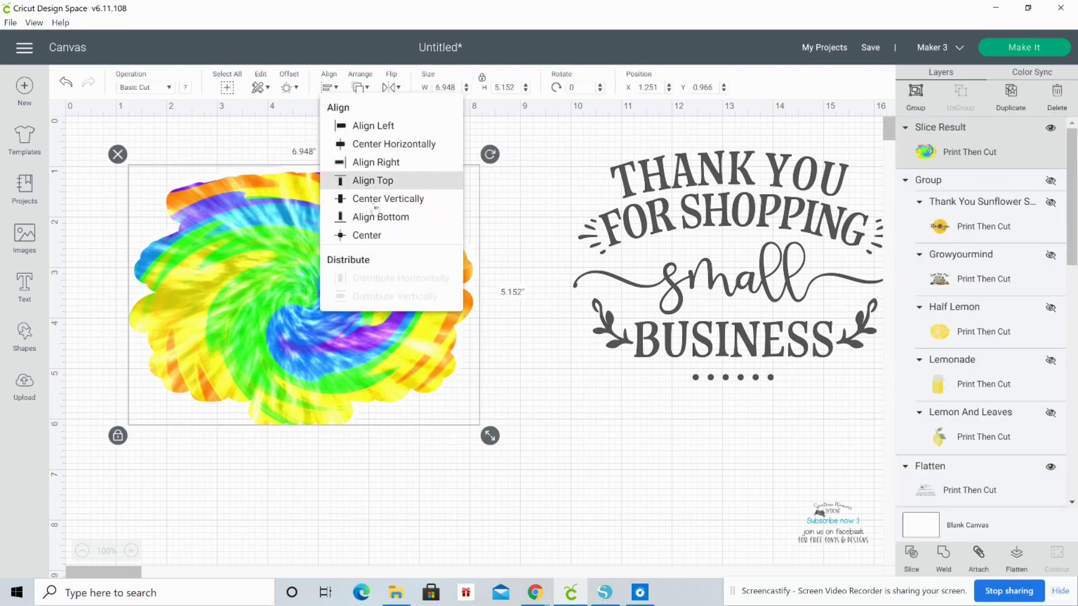
pyautogui.click(377, 235)
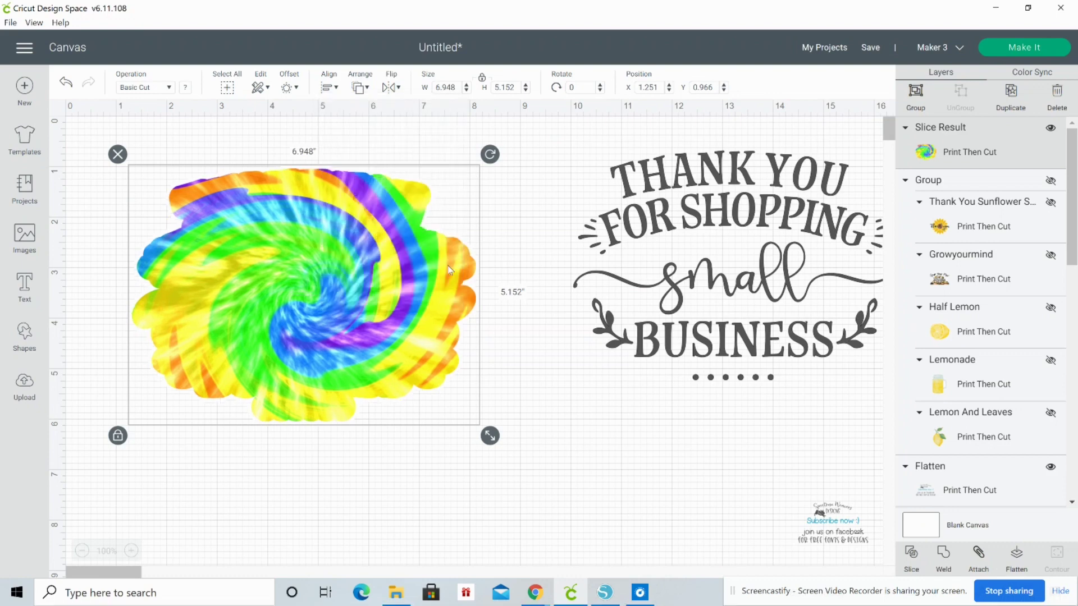
pyautogui.click(580, 499)
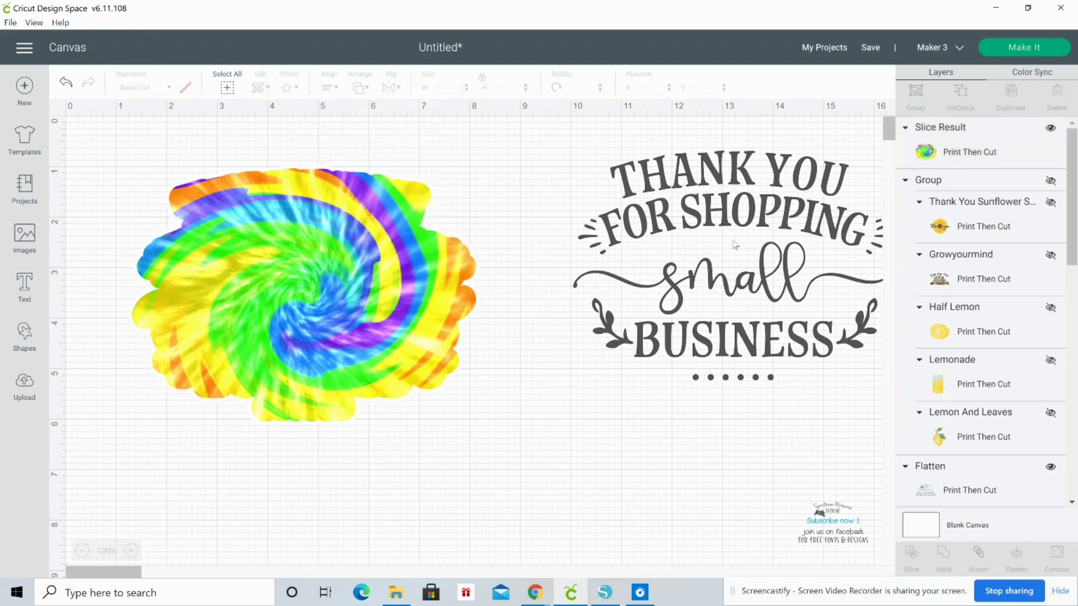
# Move the thank-you lettering closer to the tie-dye cutout and send it to the front of all layers
pyautogui.click(724, 208)
pyautogui.moveTo(724, 207); pyautogui.dragTo(653, 235)
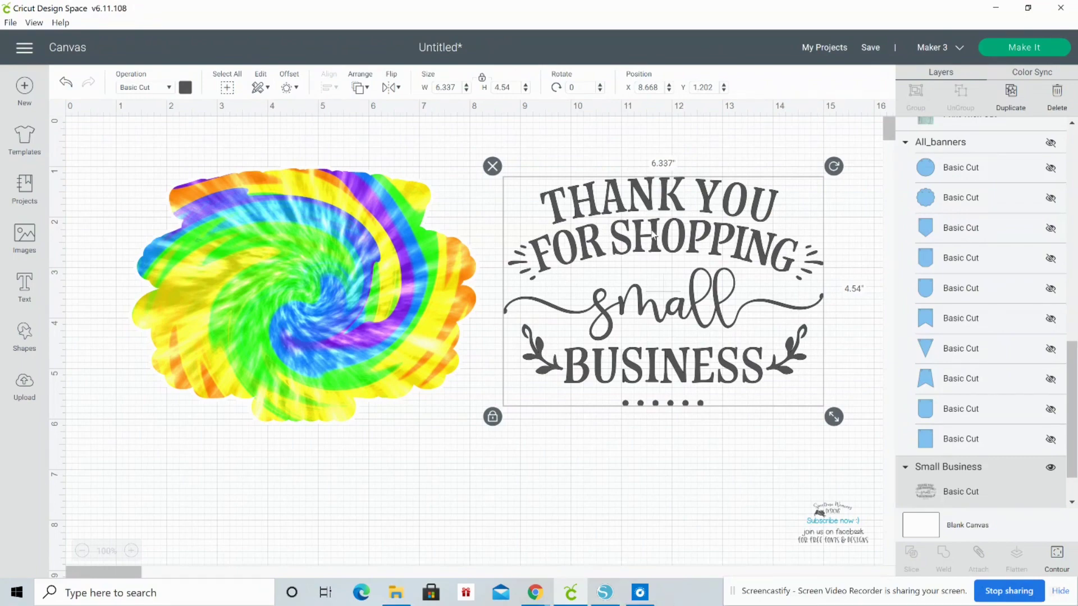
pyautogui.moveTo(653, 235)
pyautogui.mouseDown()
pyautogui.moveTo(444, 256)
pyautogui.moveTo(636, 220)
pyautogui.moveTo(480, 238)
pyautogui.moveTo(661, 227)
pyautogui.mouseUp()
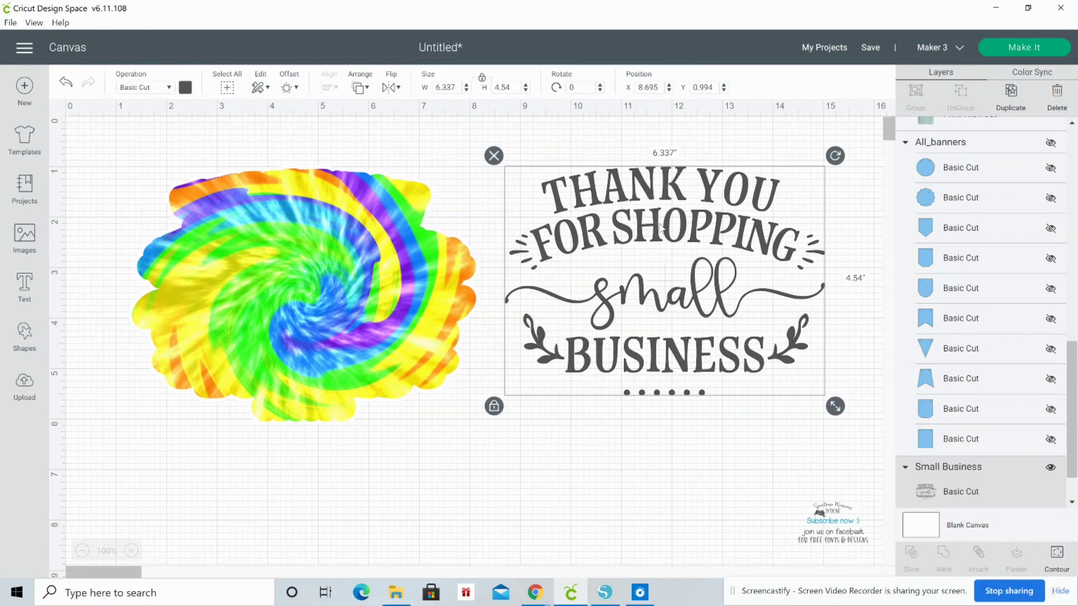
pyautogui.rightClick(661, 227)
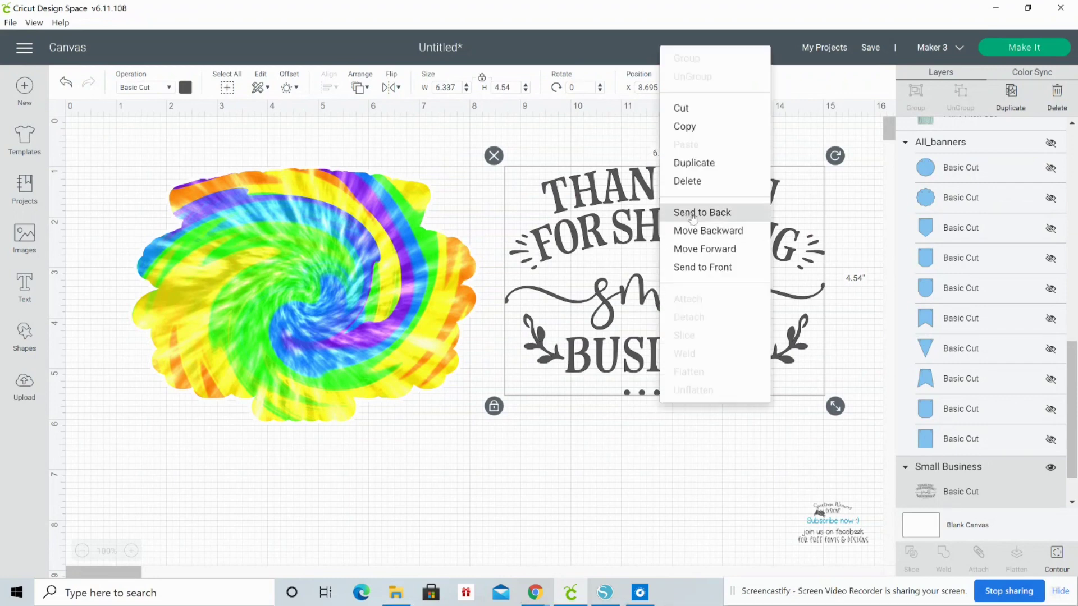
pyautogui.click(699, 267)
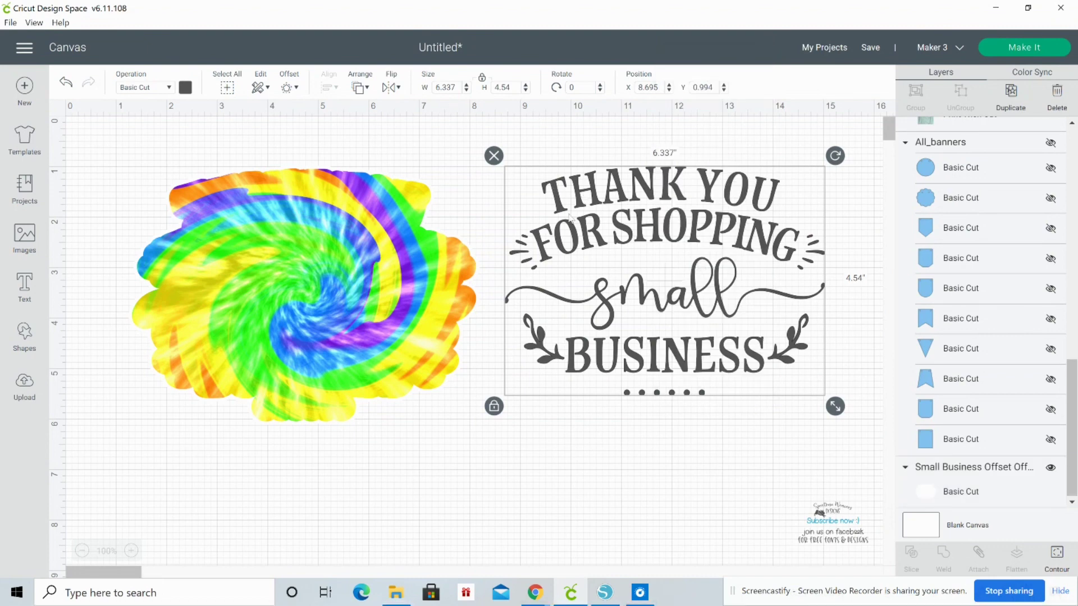
pyautogui.click(359, 90)
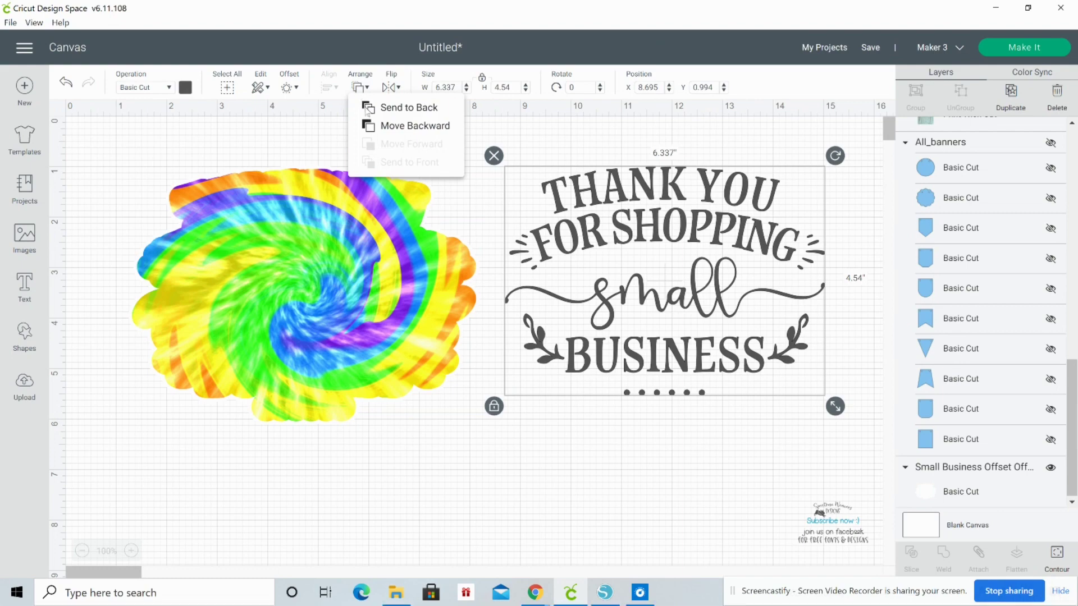
pyautogui.click(367, 109)
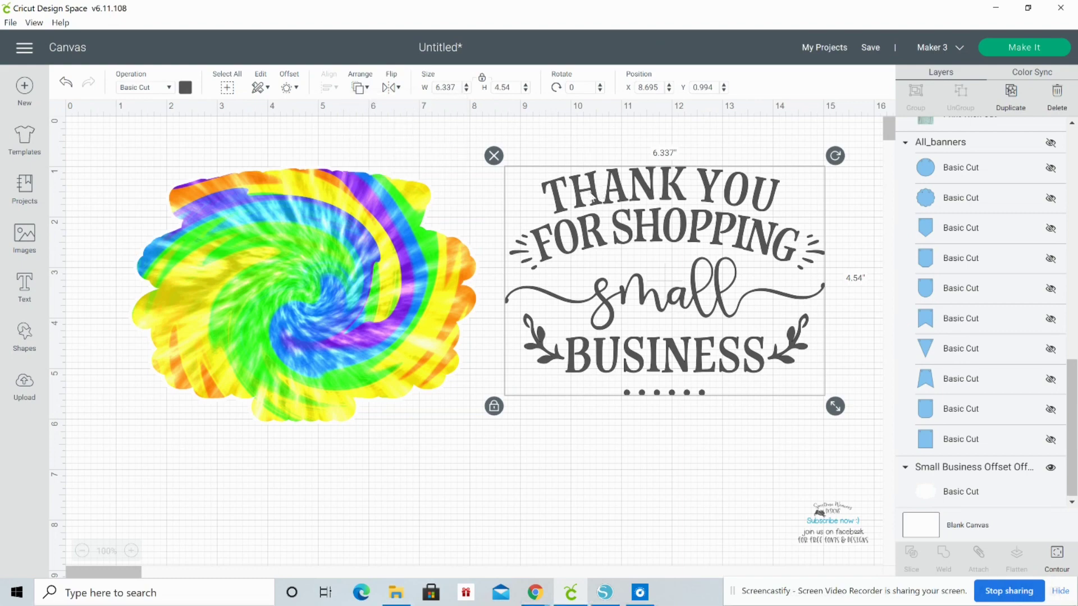
pyautogui.moveTo(594, 200)
pyautogui.mouseDown()
pyautogui.moveTo(235, 220)
pyautogui.moveTo(604, 215)
pyautogui.mouseUp()
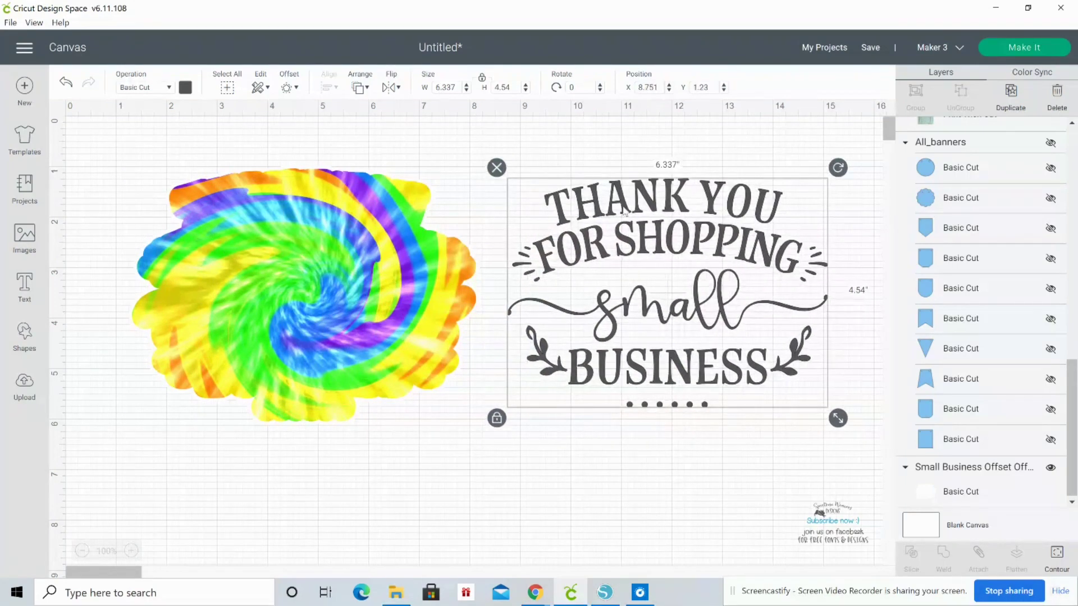
# Create a rounded-corner offset of 0.045 in around the thank-you lettering
pyautogui.click(291, 88)
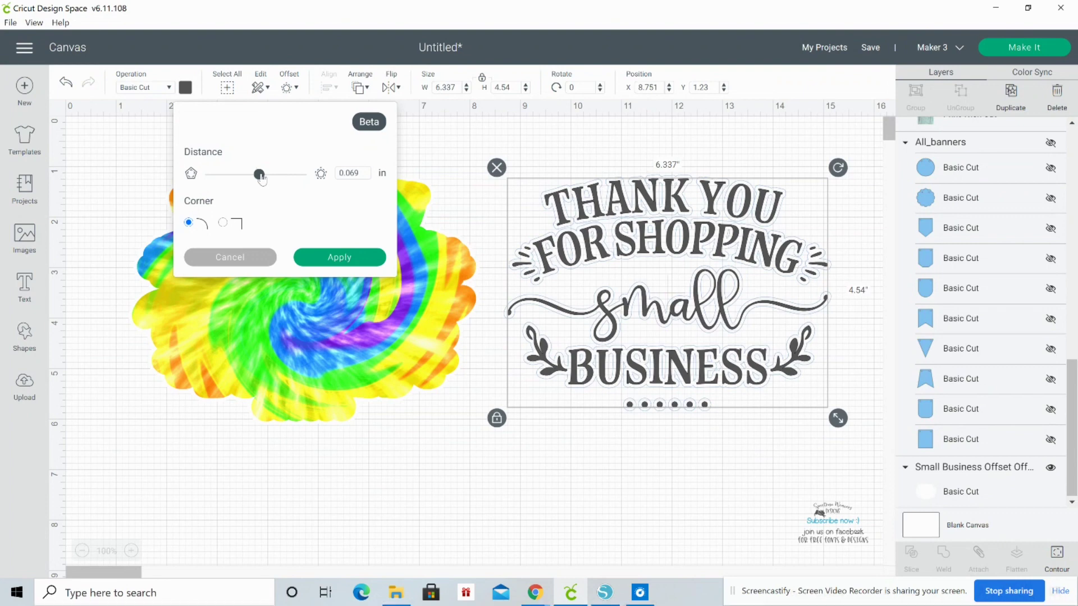
pyautogui.moveTo(260, 175); pyautogui.dragTo(254, 178)
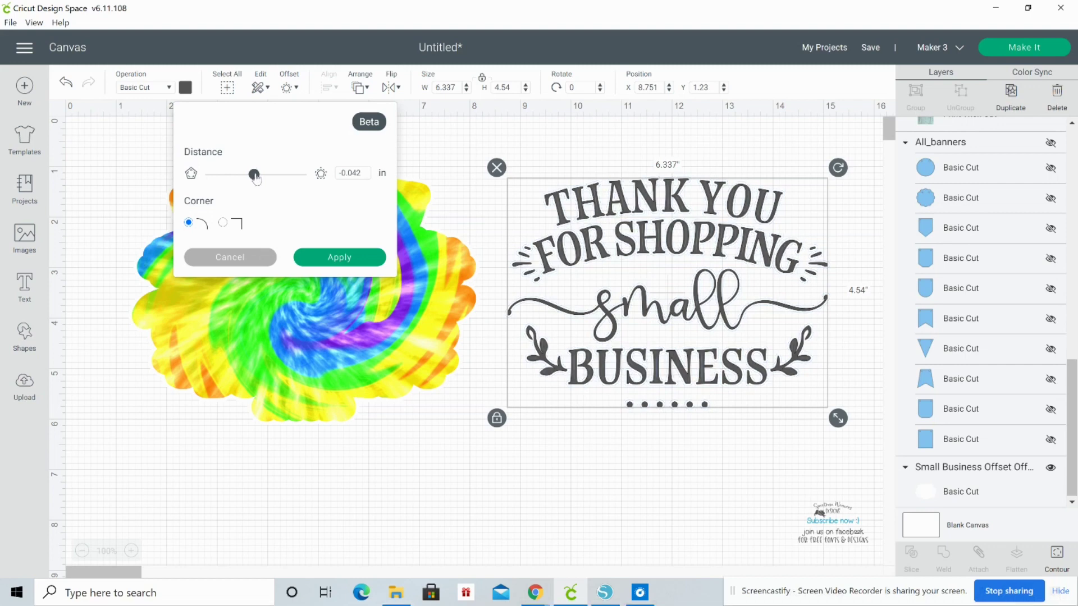
pyautogui.moveTo(254, 178); pyautogui.dragTo(259, 179)
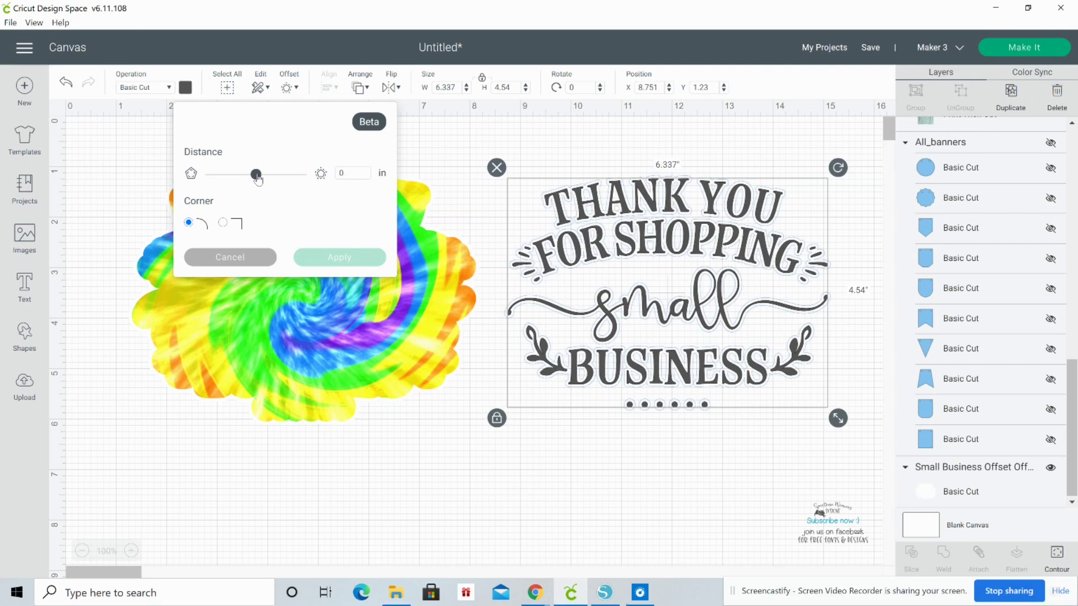
pyautogui.moveTo(258, 178); pyautogui.dragTo(261, 179)
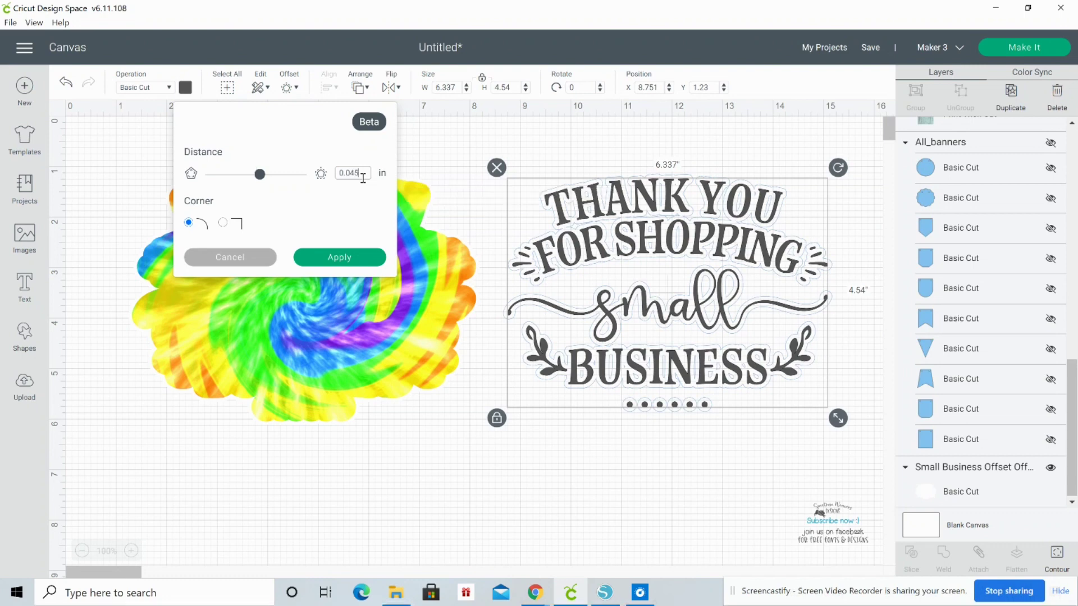
pyautogui.click(351, 261)
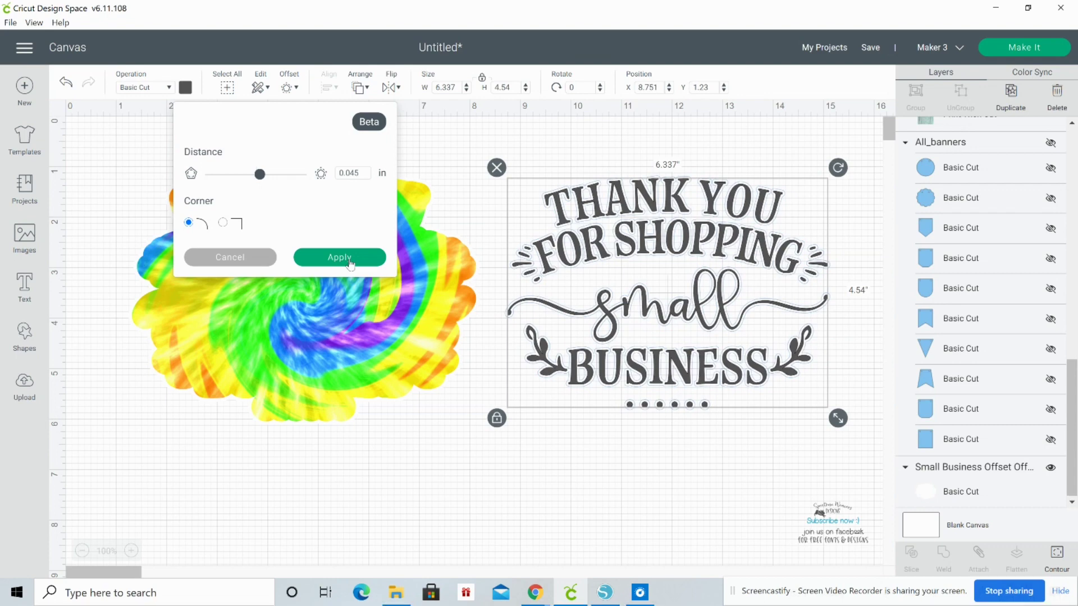
pyautogui.click(349, 260)
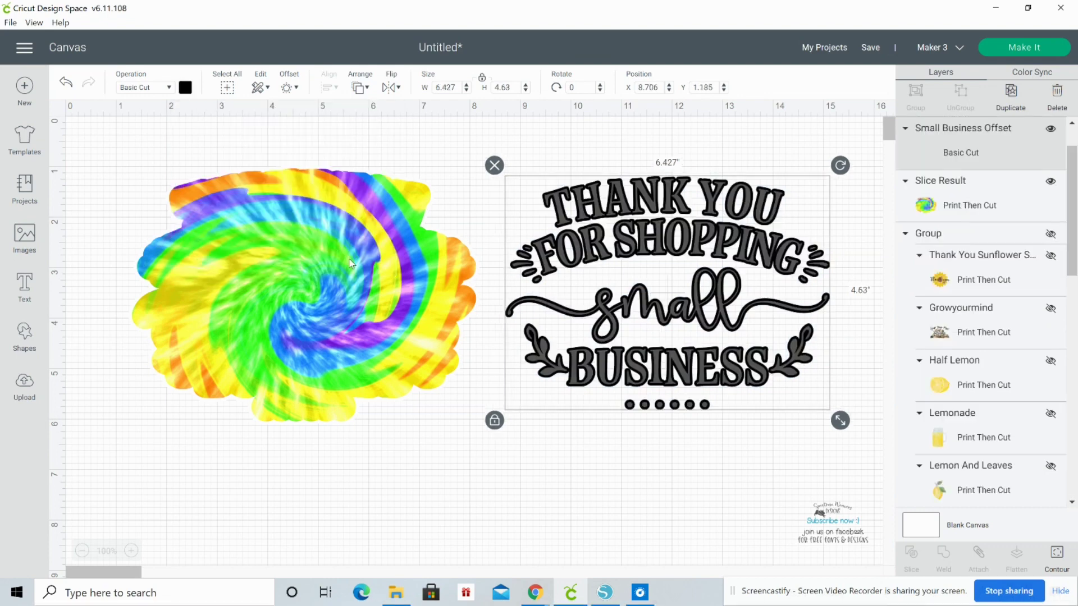
pyautogui.click(618, 442)
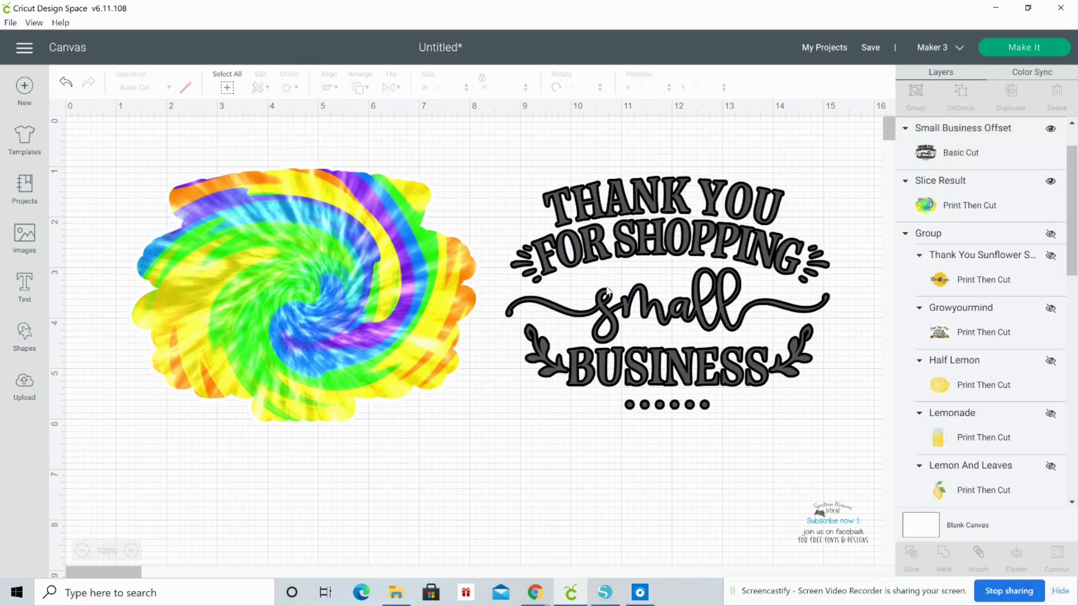
# With the grey lettering moved down out of the way, recolor its thin offset white and place it over the tie-dye cutout
pyautogui.moveTo(599, 240); pyautogui.dragTo(605, 384)
pyautogui.click(563, 192)
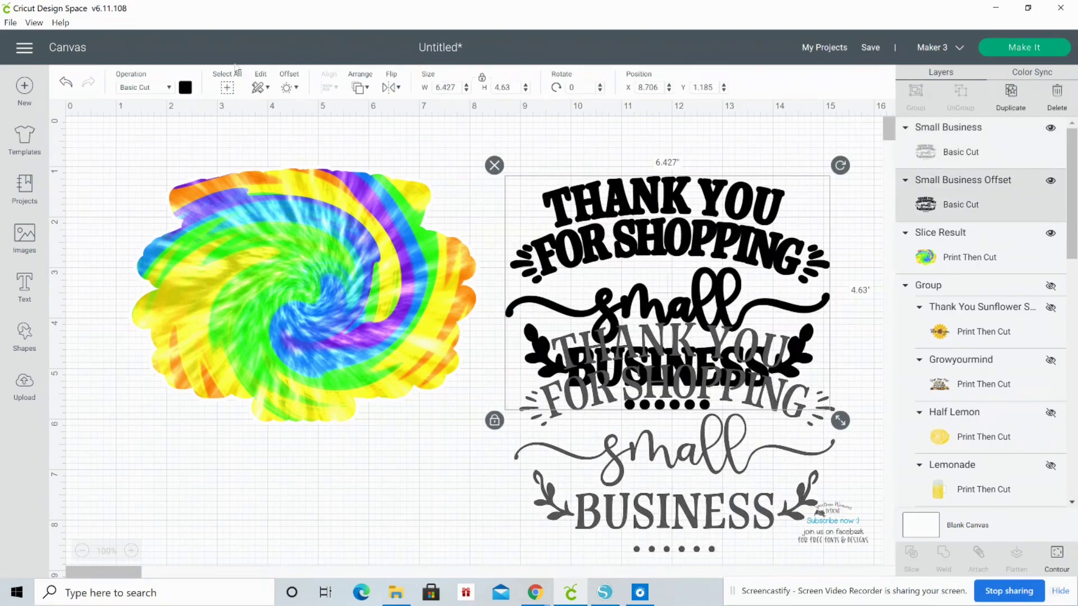
pyautogui.click(185, 88)
pyautogui.click(199, 150)
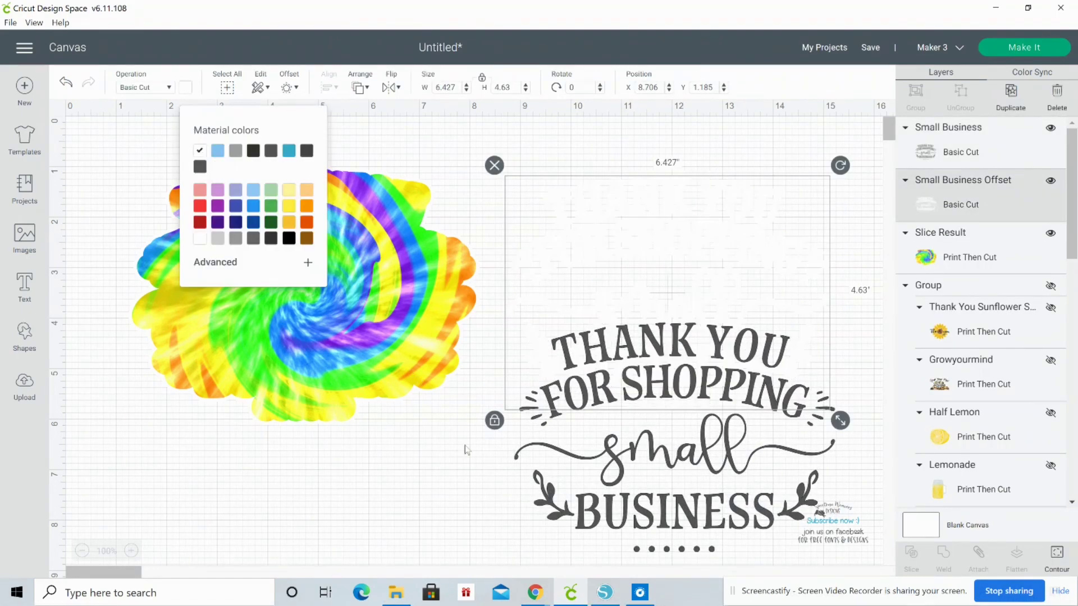
pyautogui.moveTo(604, 215); pyautogui.dragTo(247, 210)
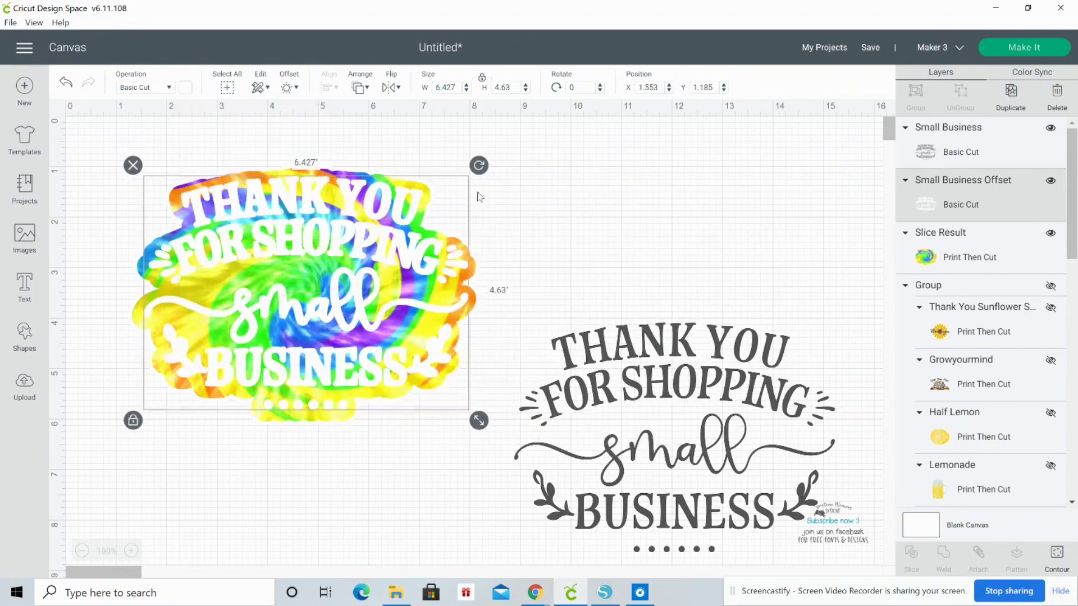
# Place the grey thank-you lettering over its white offset and nudge the tie-dye cutout into place behind them
pyautogui.click(549, 183)
pyautogui.moveTo(623, 338); pyautogui.dragTo(256, 208)
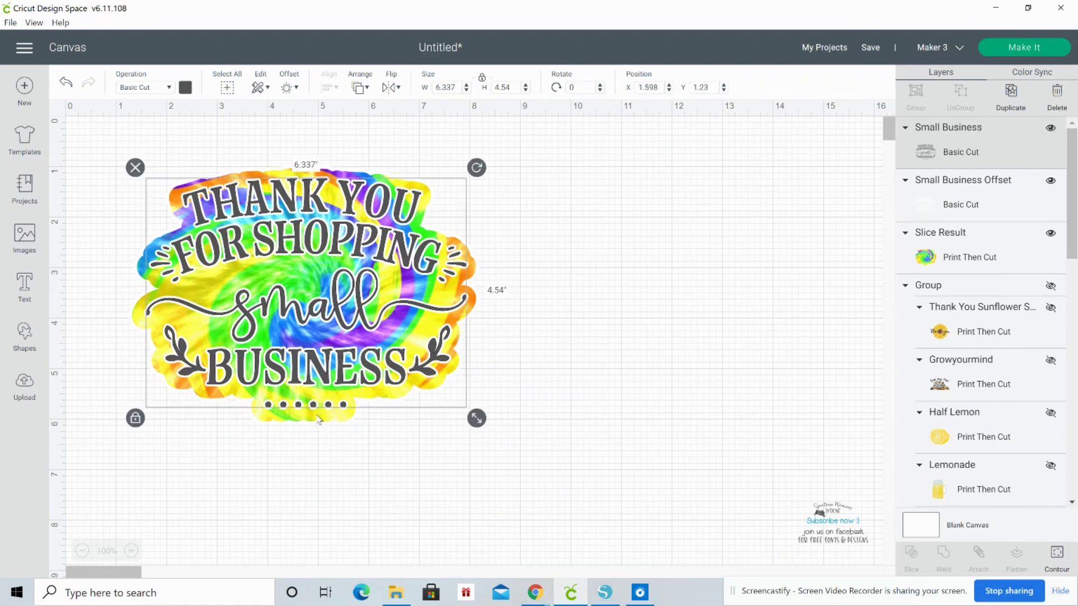
pyautogui.moveTo(319, 418); pyautogui.dragTo(320, 417)
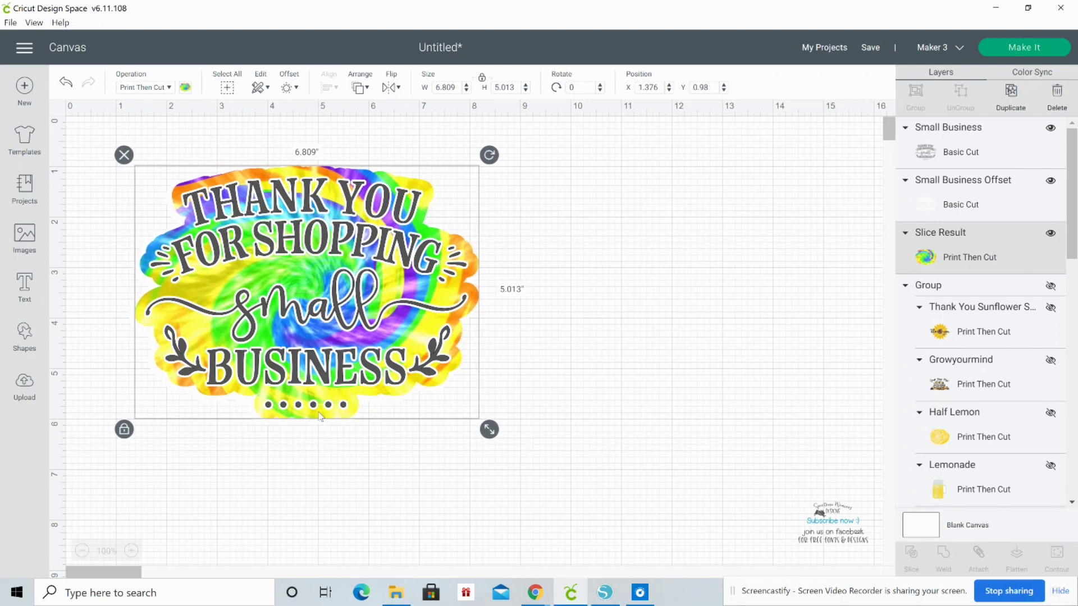
pyautogui.click(427, 496)
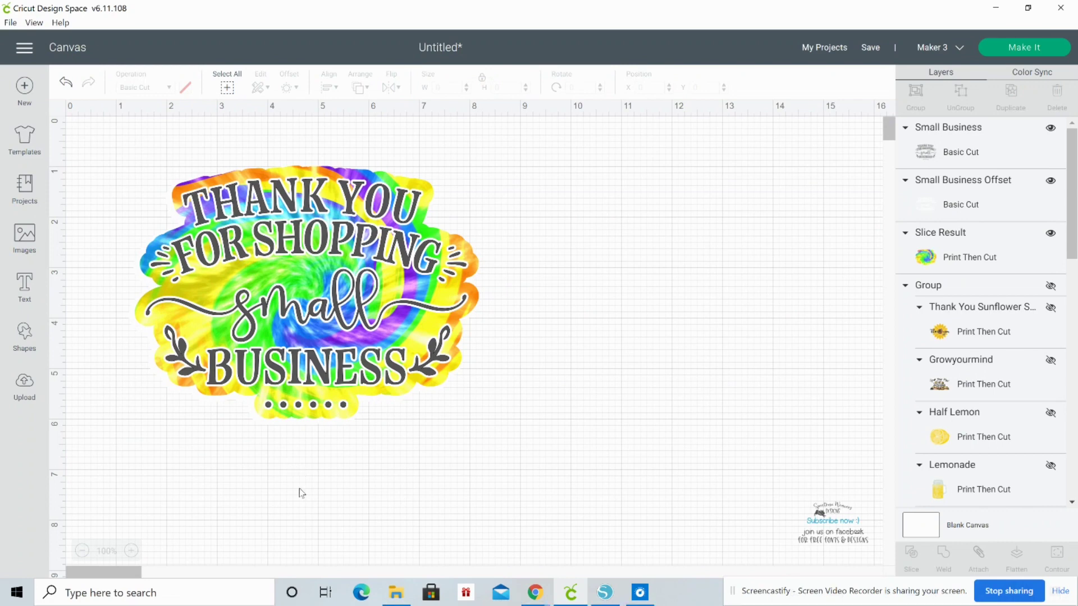
pyautogui.click(362, 250)
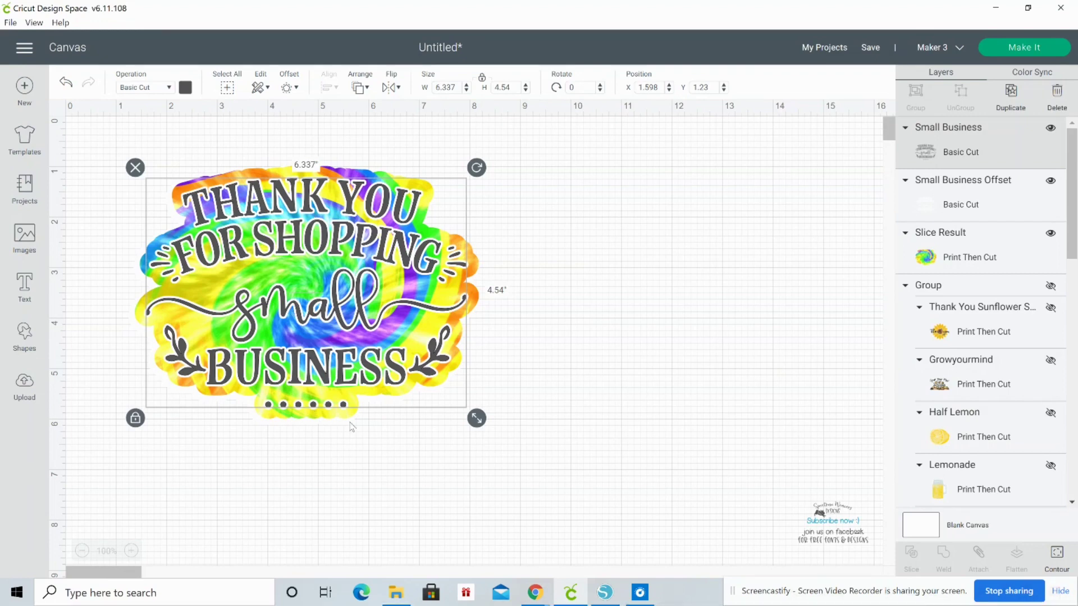
pyautogui.click(335, 464)
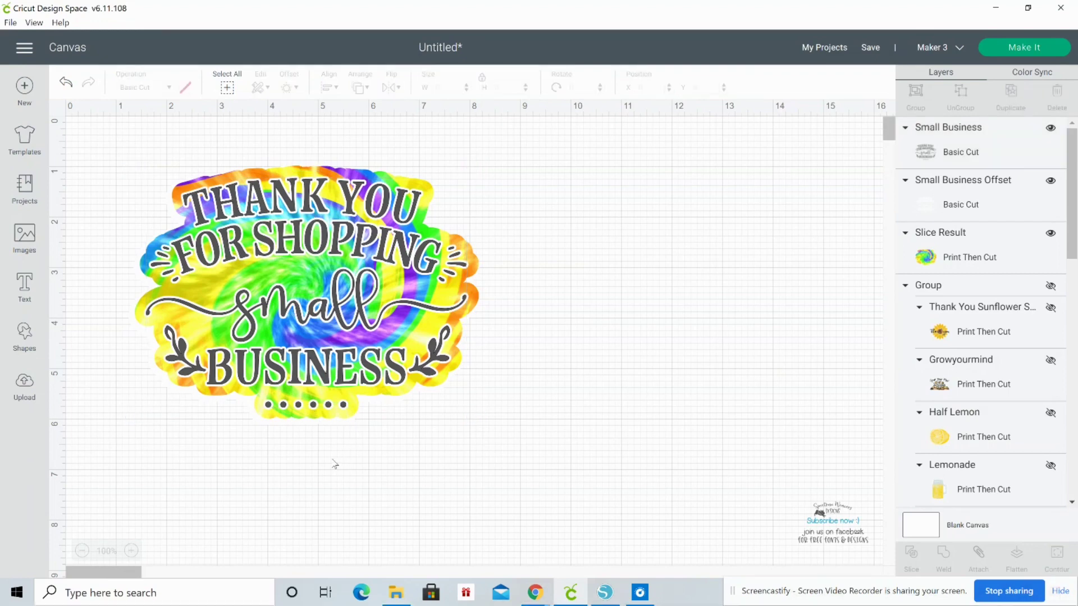
# Flatten all layers of the thank-you sticker into one printable image and shrink it to about 5.27 in wide
pyautogui.moveTo(316, 464); pyautogui.dragTo(303, 198)
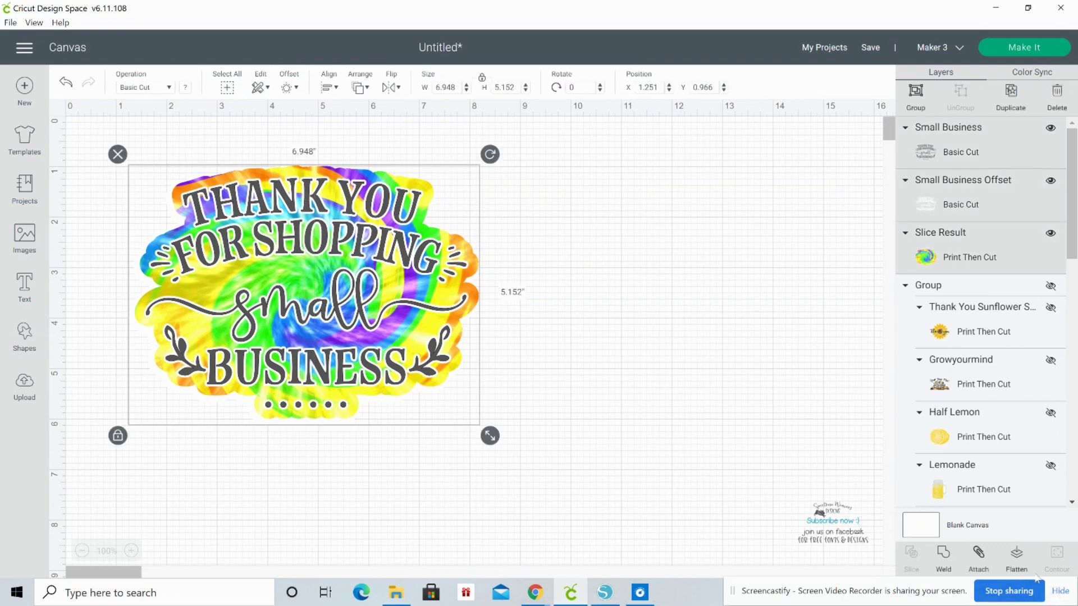
pyautogui.click(1017, 557)
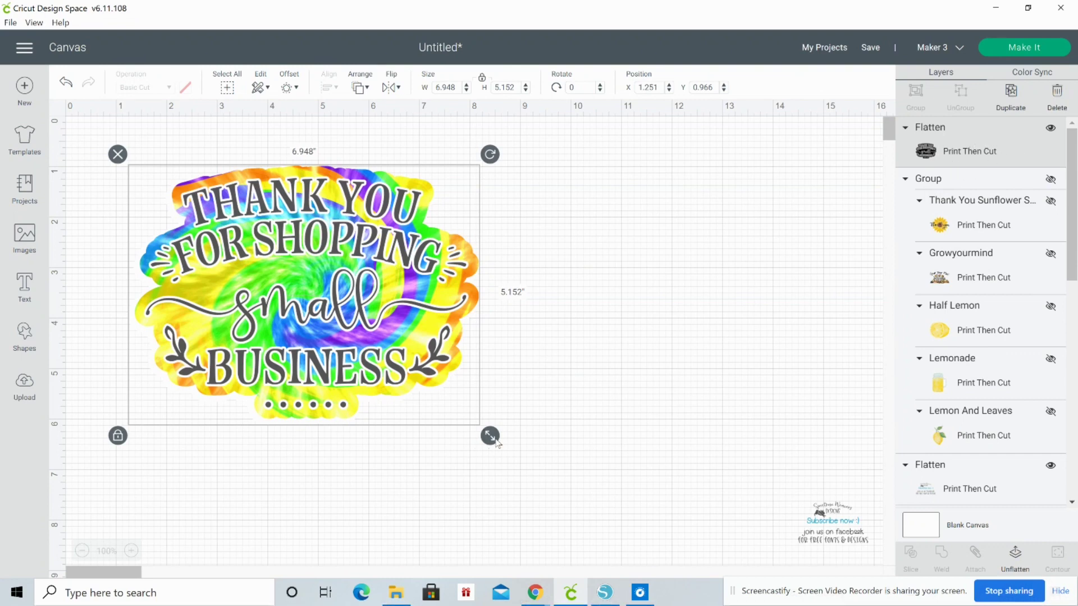
pyautogui.moveTo(490, 435); pyautogui.dragTo(405, 373)
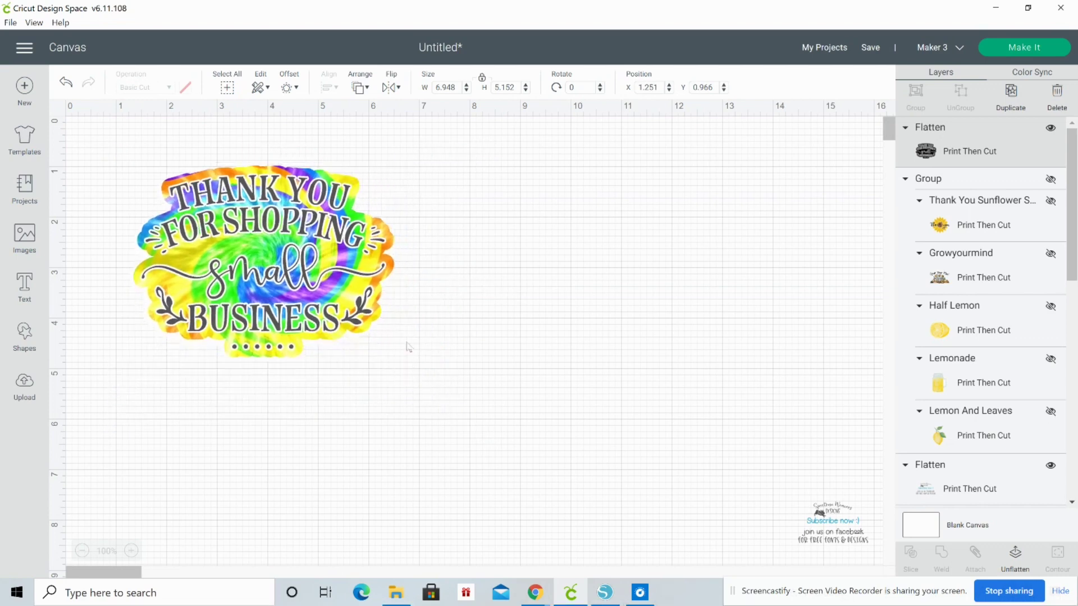
# Hide the small "Subscribe now" design, move the thank-you sticker toward the middle of the canvas and shrink it to about 4.45 in wide
pyautogui.click(847, 520)
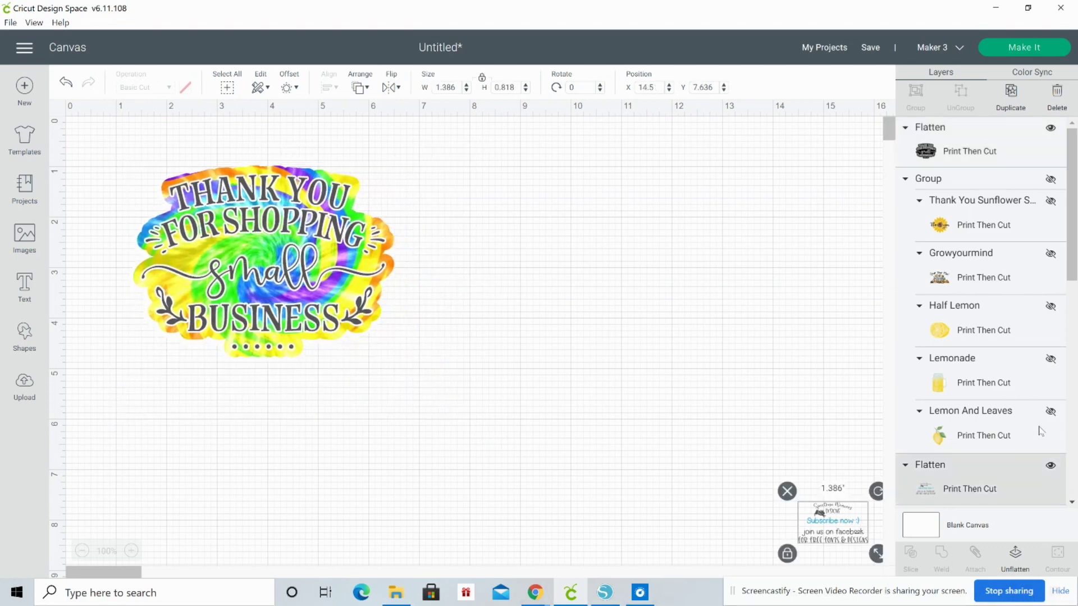
pyautogui.click(1050, 465)
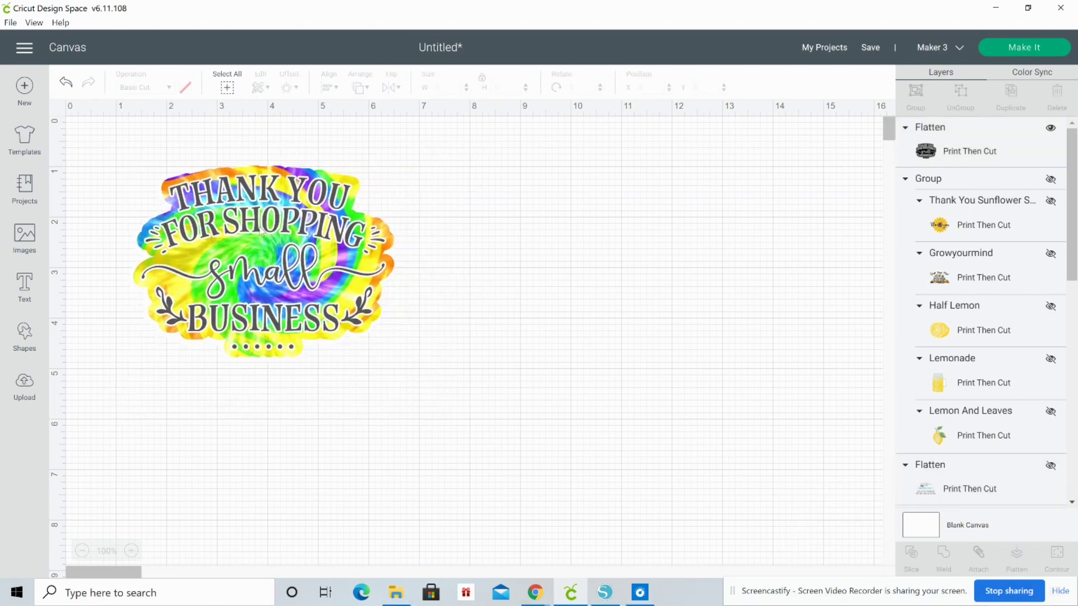
pyautogui.moveTo(262, 234); pyautogui.dragTo(455, 292)
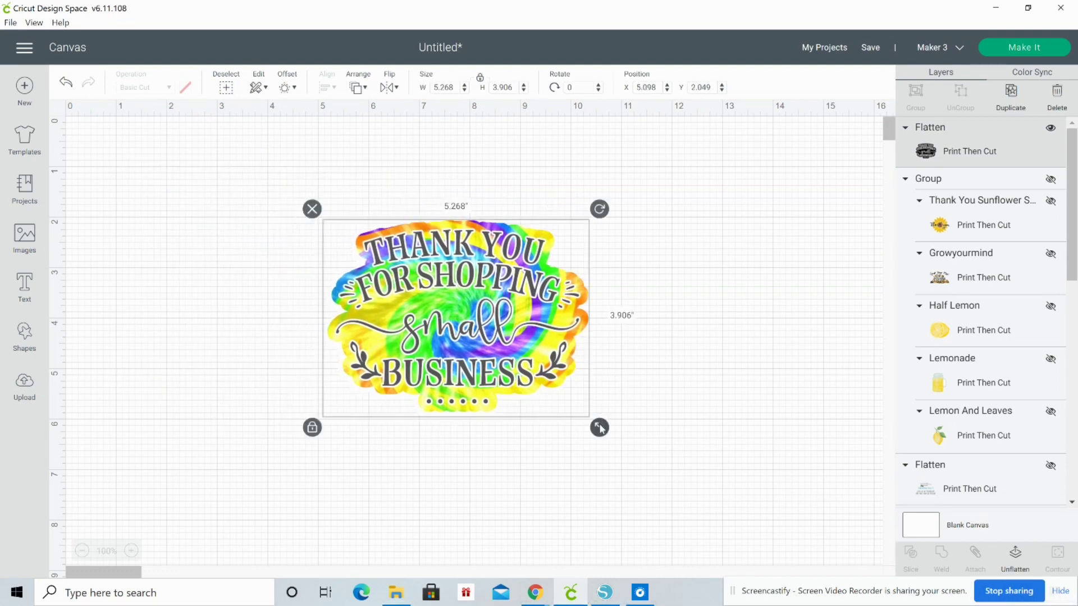
pyautogui.moveTo(599, 429); pyautogui.dragTo(558, 396)
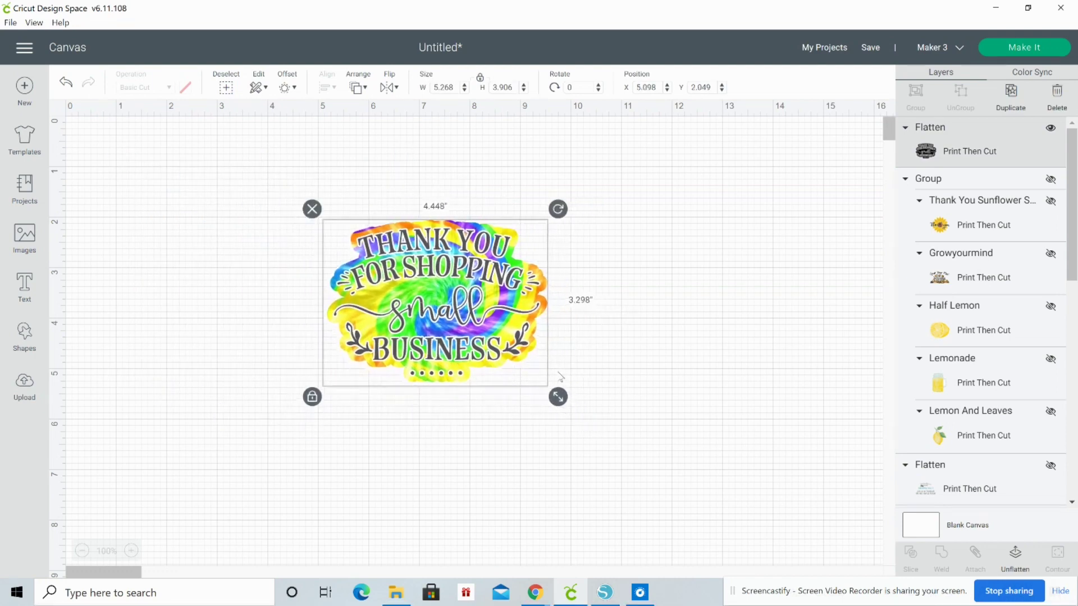
# Preview the thank-you sticker on the cutting mat and return to the canvas
pyautogui.click(1005, 49)
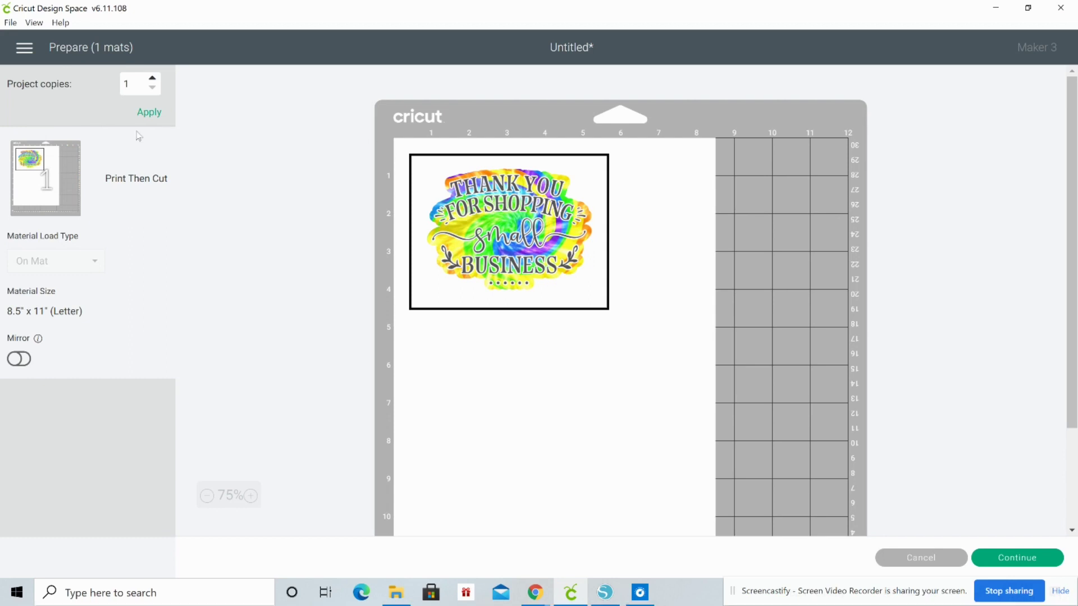
pyautogui.click(923, 558)
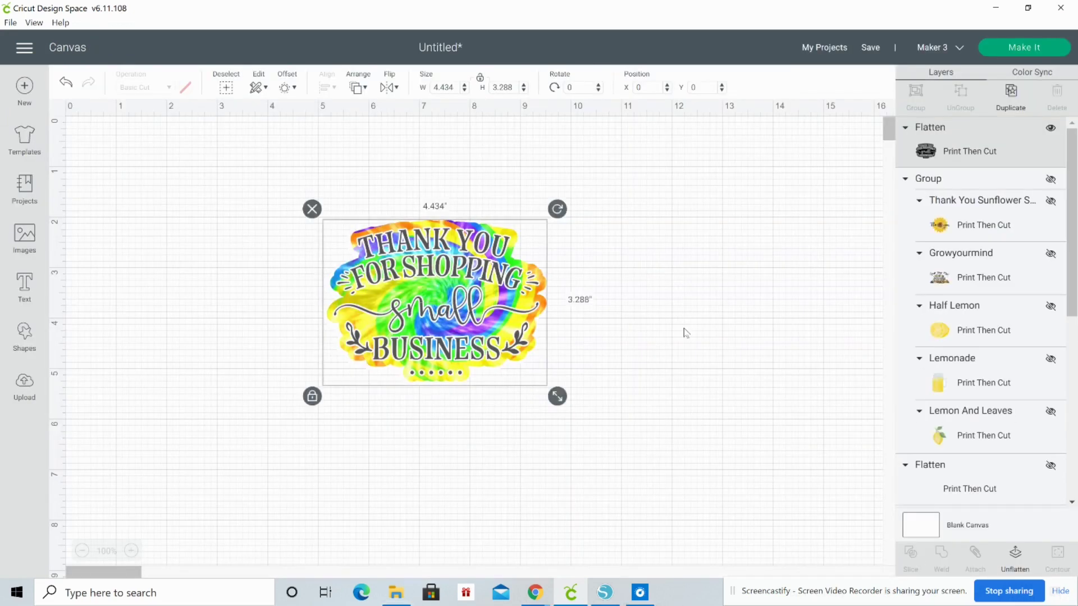
pyautogui.click(682, 331)
# Move the thank-you sticker to the canvas origin corner and shrink it to about 3.52 in wide
pyautogui.click(496, 298)
pyautogui.moveTo(496, 297); pyautogui.dragTo(239, 208)
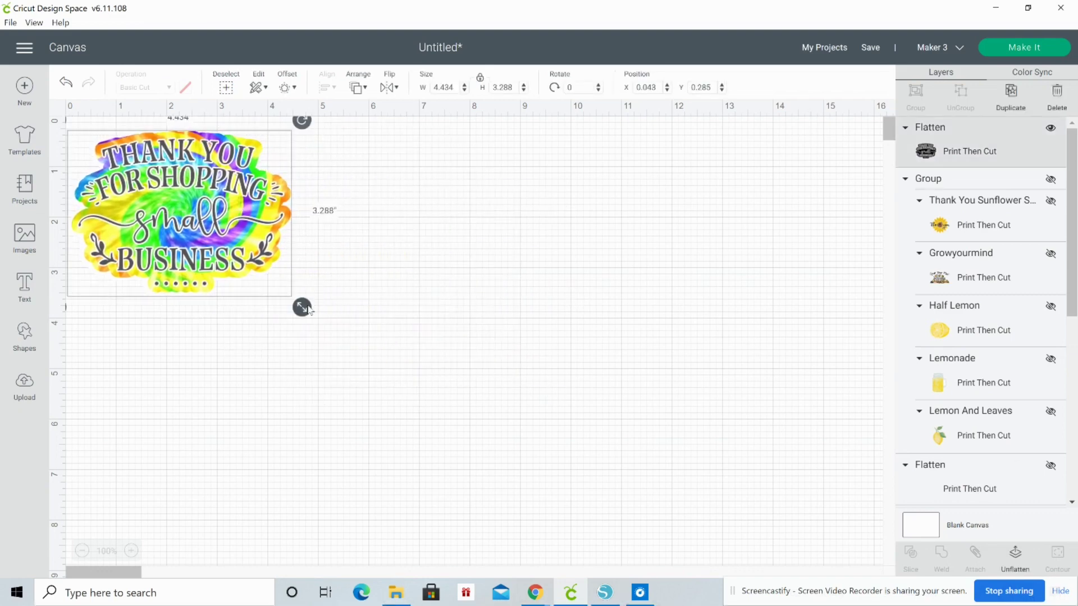
pyautogui.moveTo(302, 307); pyautogui.dragTo(260, 272)
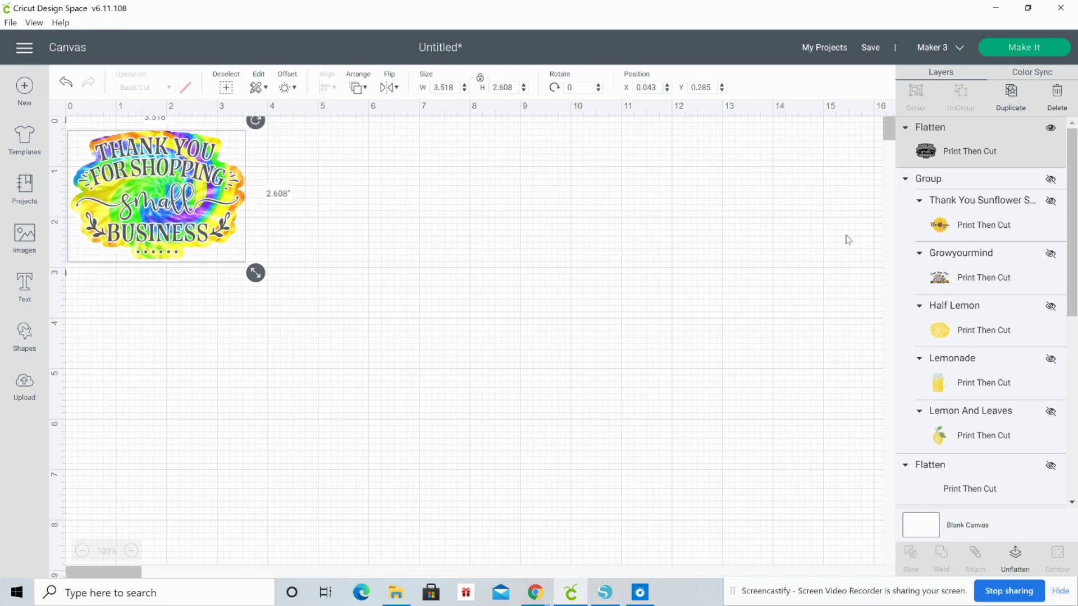
# Show and ungroup the hidden set of sunflower, book and lemon stickers, and place the lemon with leaves beside the thank-you sticker
pyautogui.click(1051, 179)
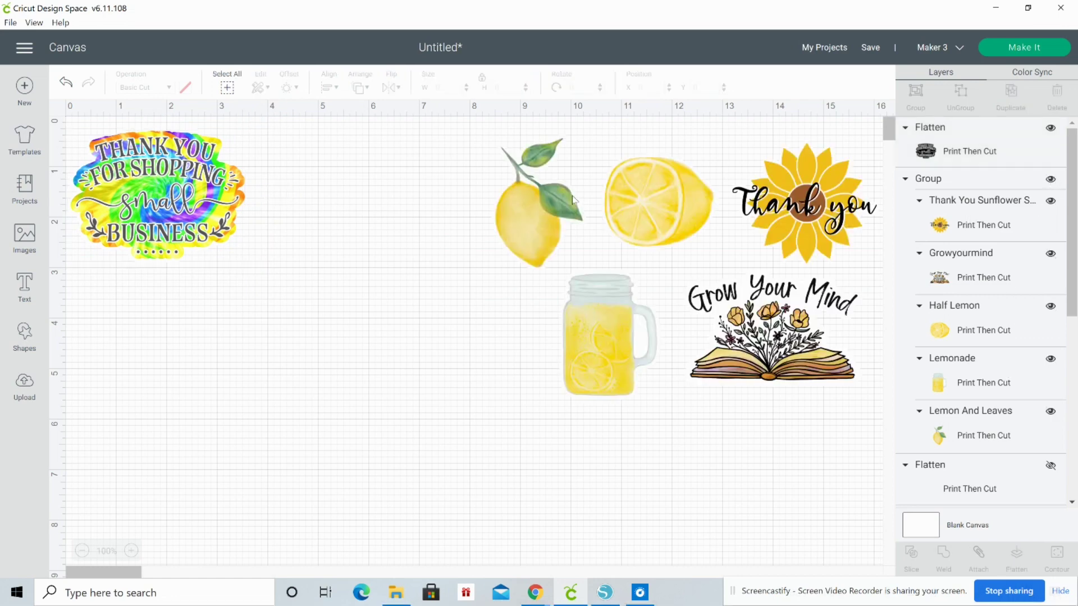
pyautogui.click(530, 215)
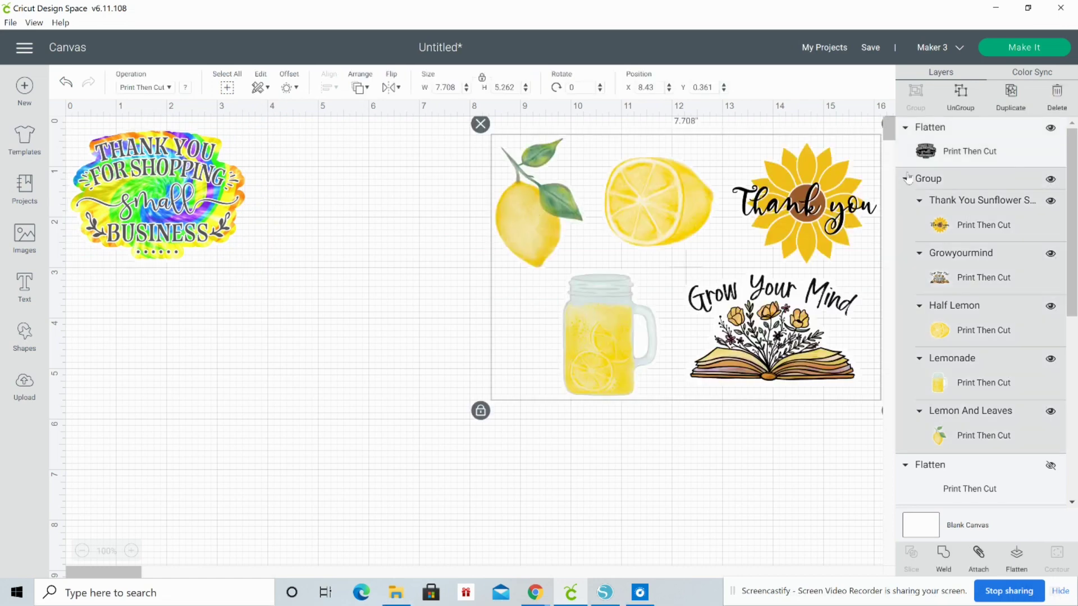
pyautogui.click(959, 97)
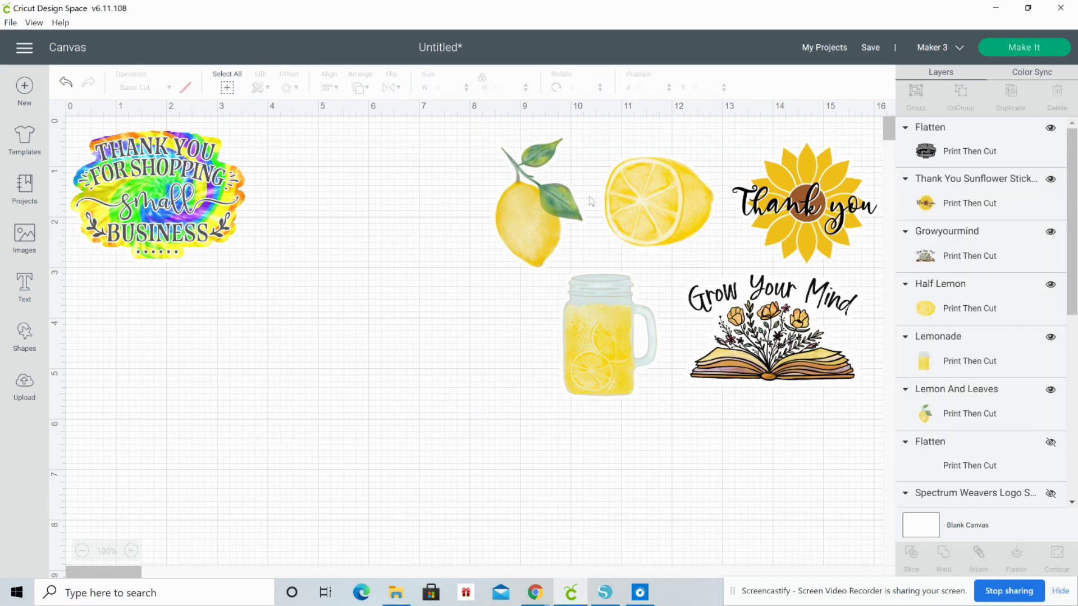
pyautogui.moveTo(558, 222); pyautogui.dragTo(490, 238)
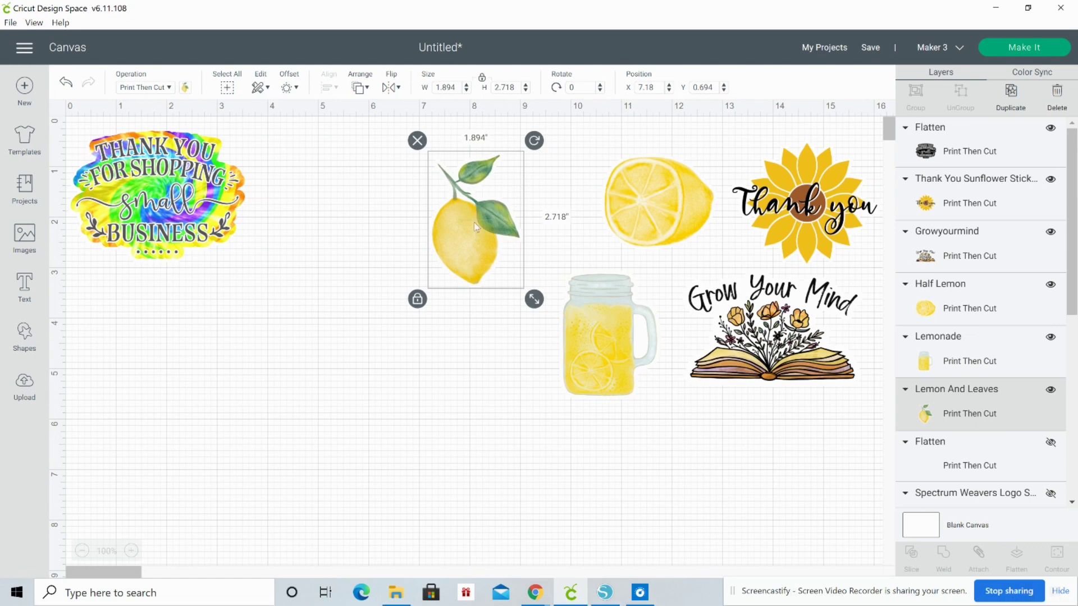
pyautogui.moveTo(473, 223); pyautogui.dragTo(321, 213)
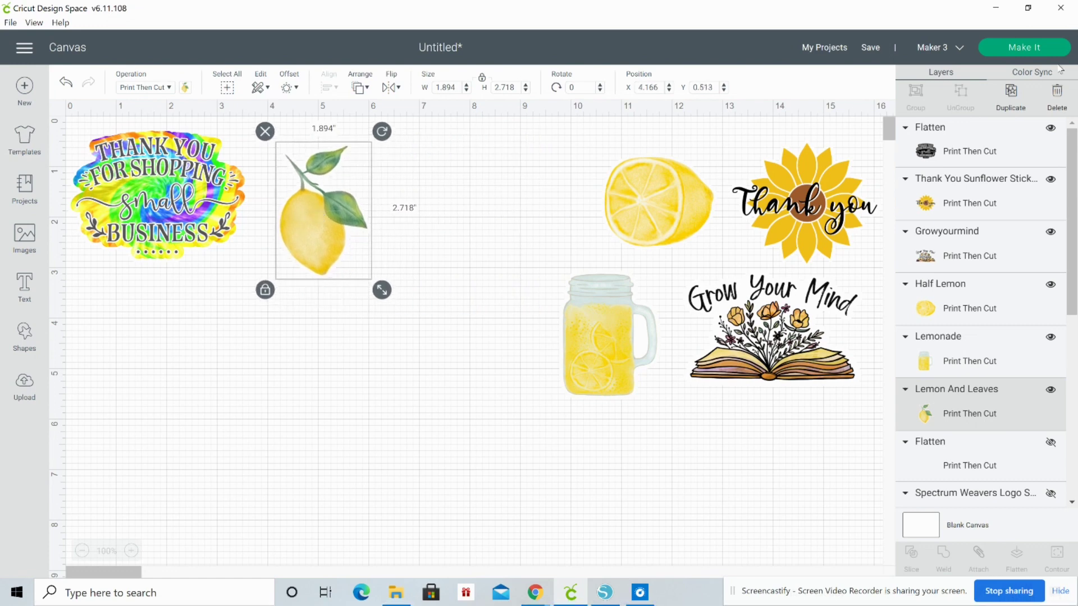
# Preview all the visible stickers together on the cutting mat and return to the canvas
pyautogui.click(1020, 48)
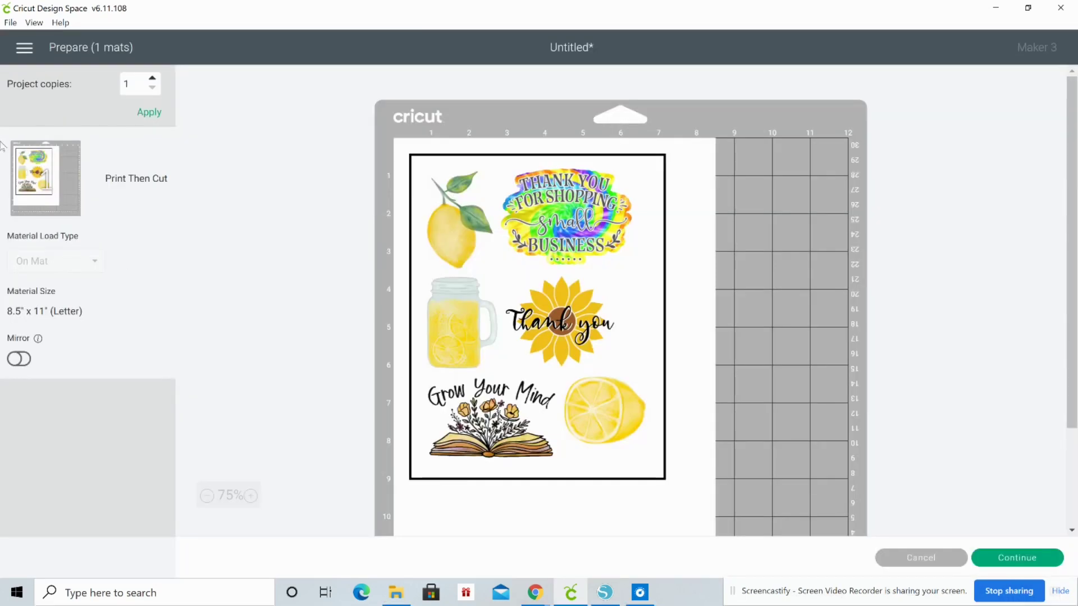
pyautogui.click(25, 52)
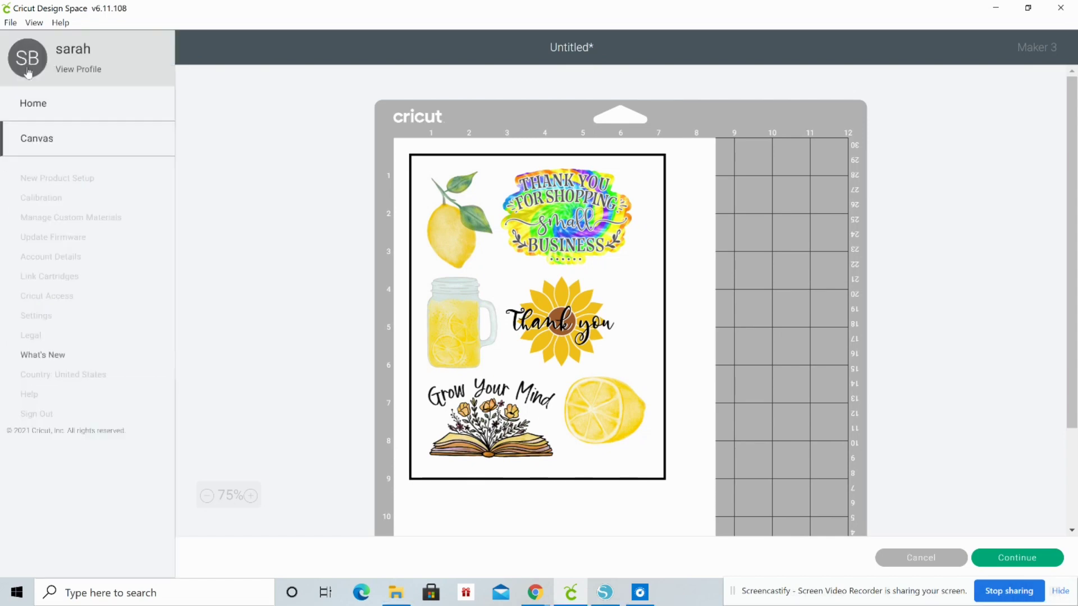
pyautogui.click(37, 139)
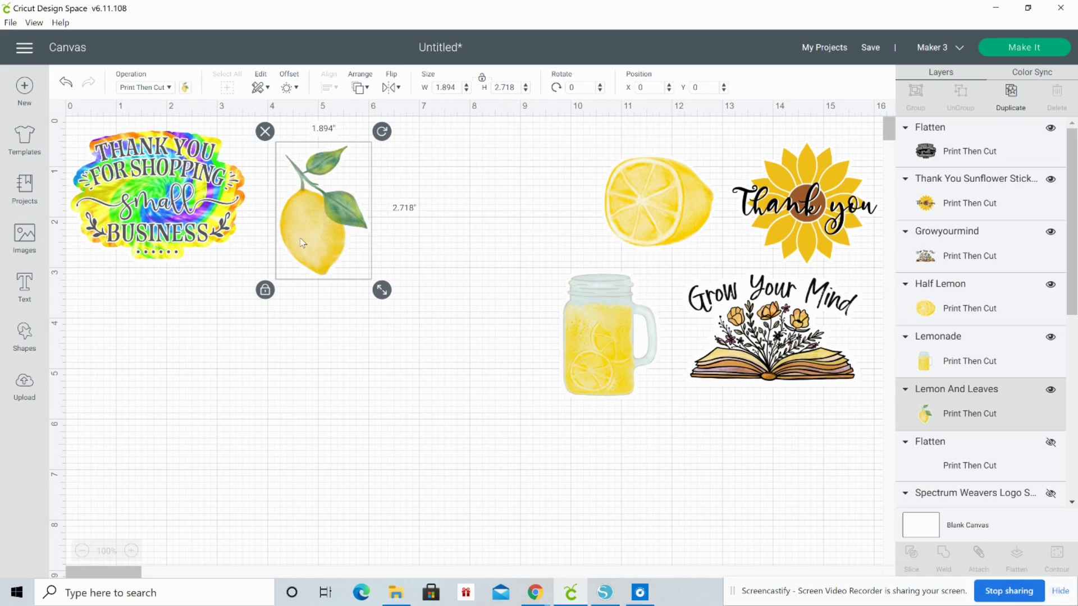
# Move the lemon with leaves back beside the half lemon, then group the five extra stickers and hide the group
pyautogui.moveTo(301, 243); pyautogui.dragTo(517, 247)
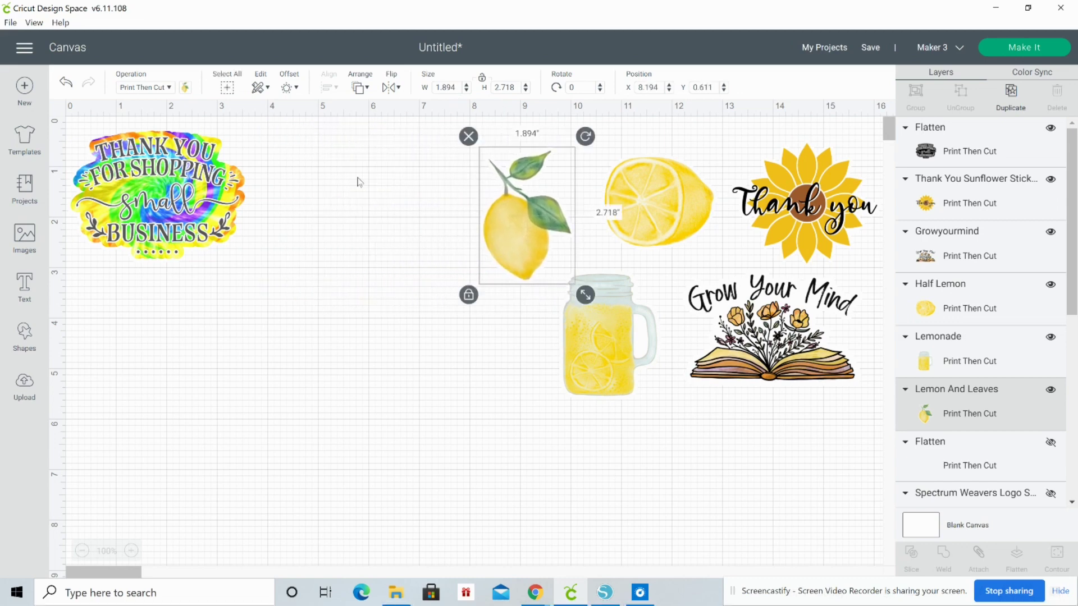
pyautogui.moveTo(388, 153); pyautogui.dragTo(851, 387)
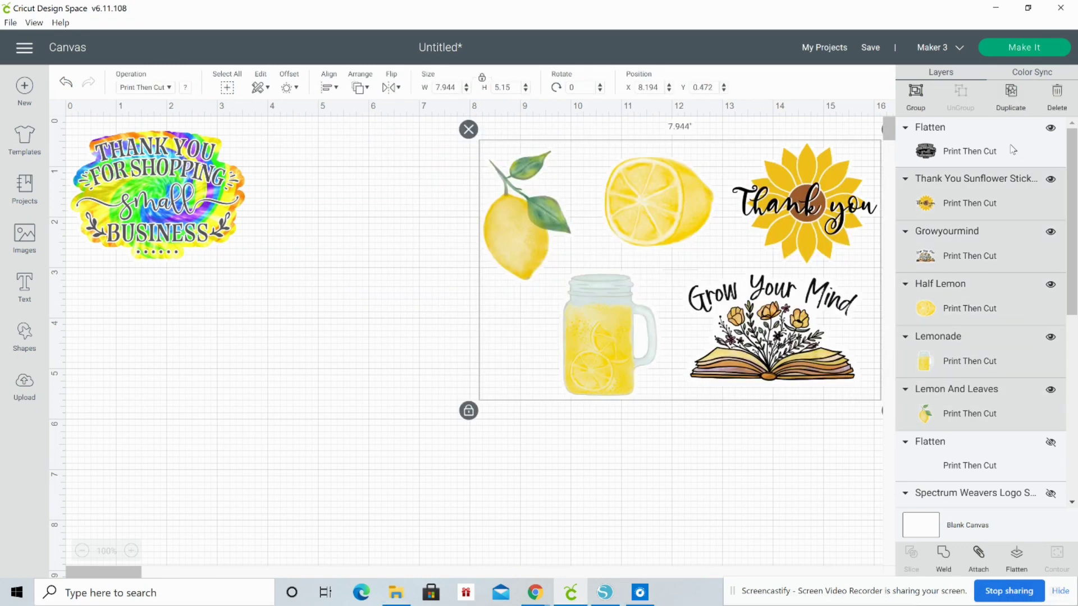
pyautogui.click(916, 94)
pyautogui.click(1051, 128)
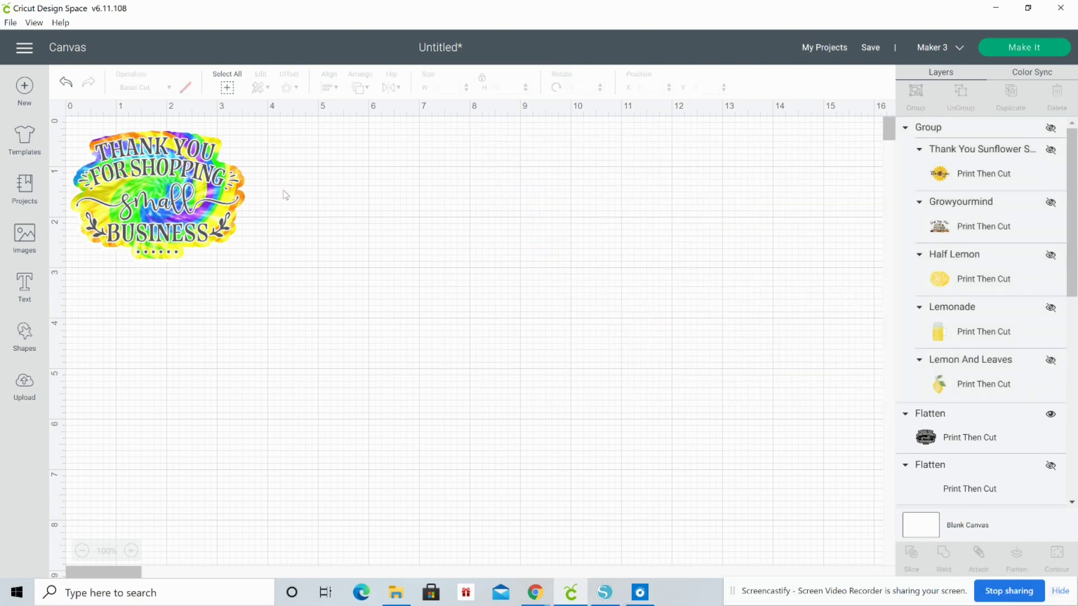
# Hide the flattened thank-you sticker and show the dark "You can do anything, but not everything." lettering
pyautogui.click(230, 180)
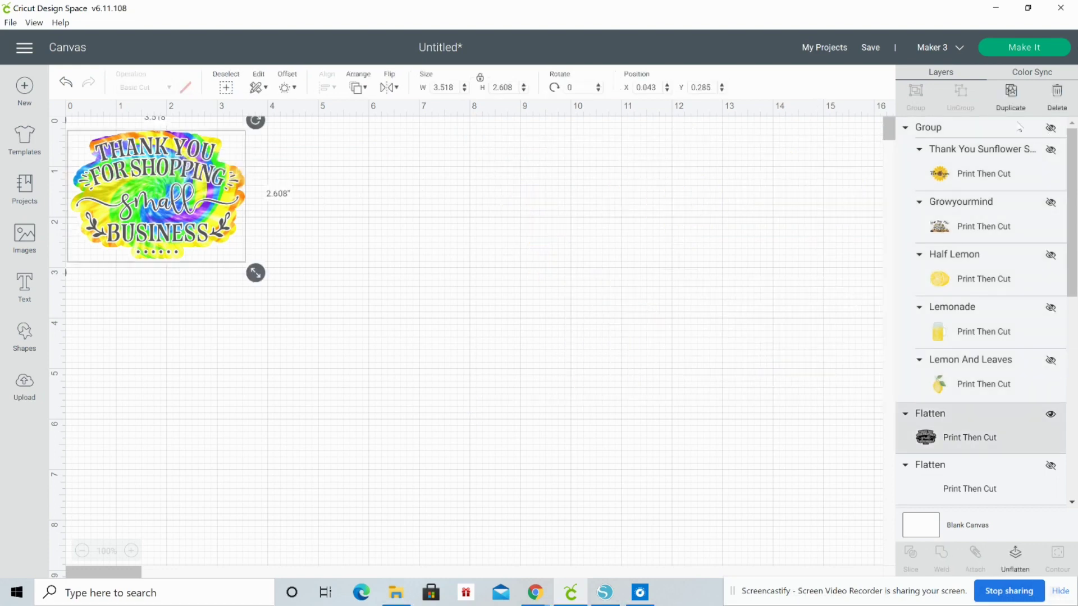
pyautogui.click(1050, 416)
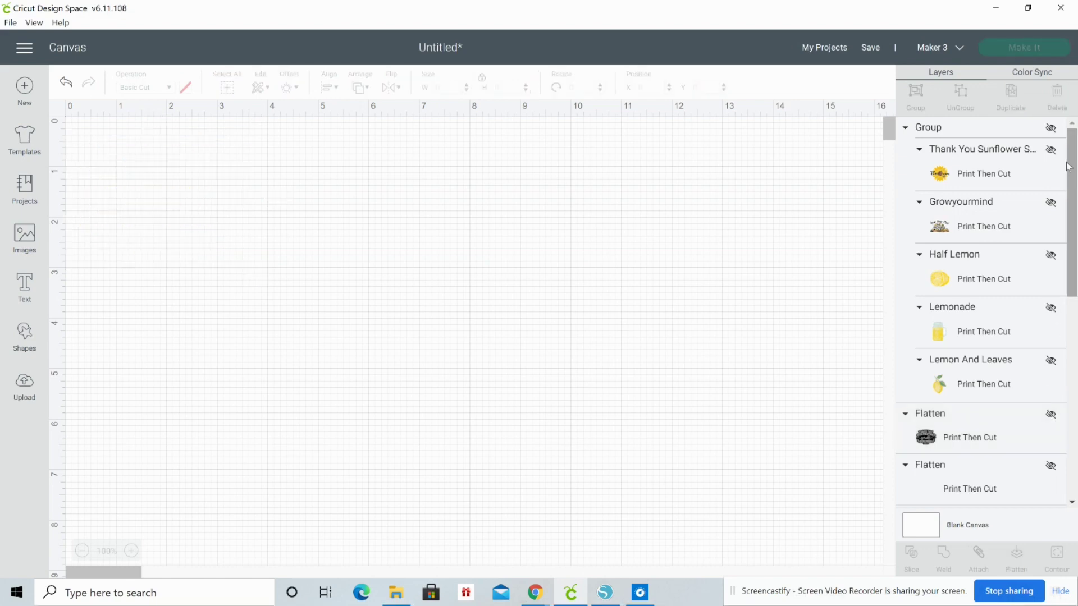
pyautogui.scroll(-4, 982, 309)
pyautogui.scroll(-4, 983, 308)
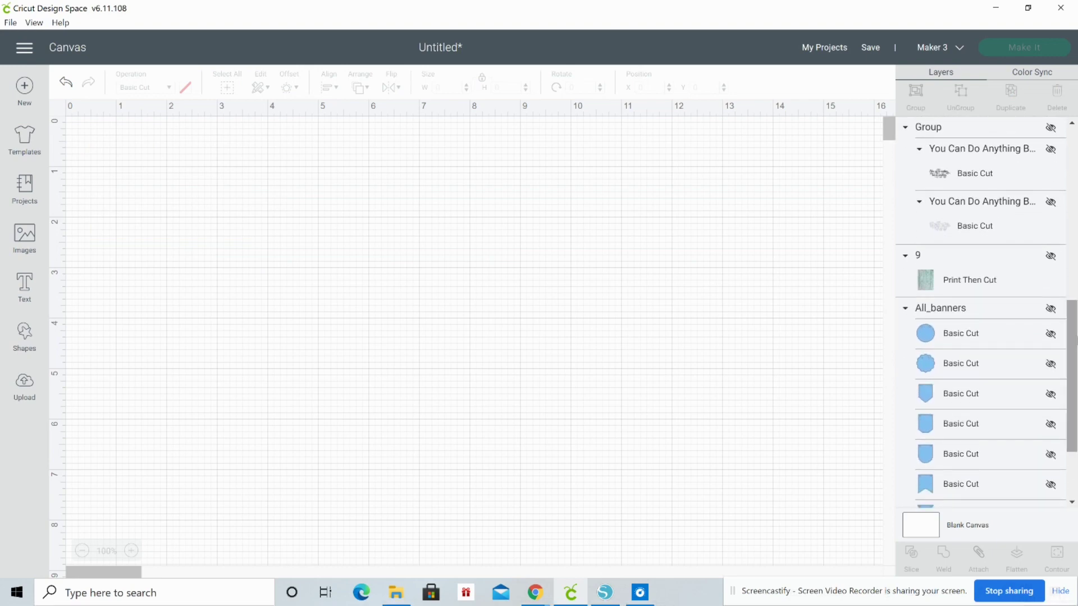
pyautogui.click(1051, 150)
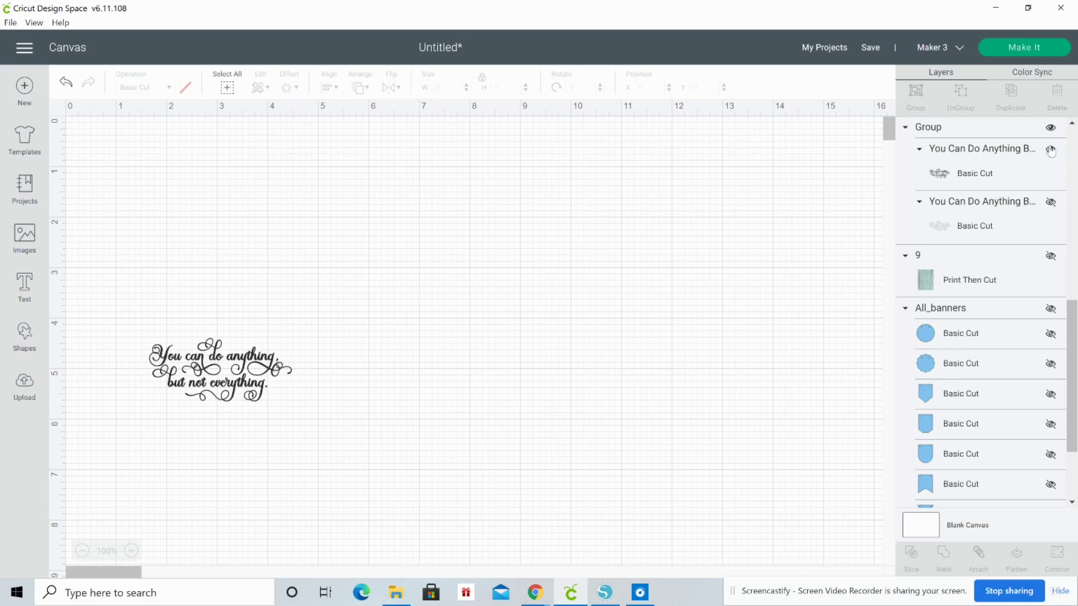
# Move the quote lettering toward the middle of the canvas, enlarge it to about 7.48 in wide and ungroup it
pyautogui.click(225, 364)
pyautogui.moveTo(225, 364); pyautogui.dragTo(351, 209)
pyautogui.moveTo(430, 263); pyautogui.dragTo(531, 351)
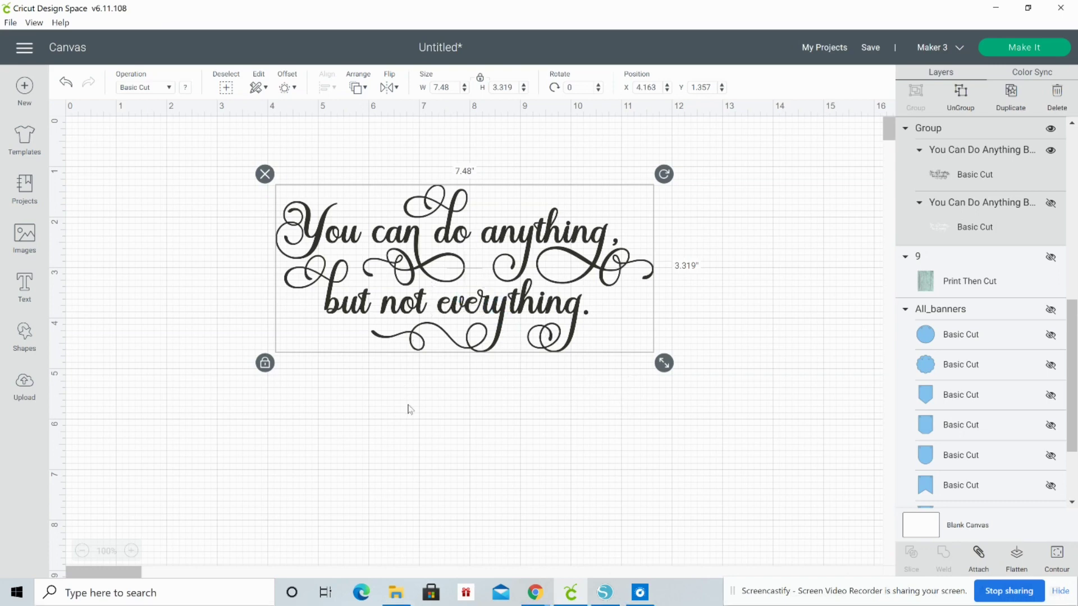
pyautogui.click(396, 381)
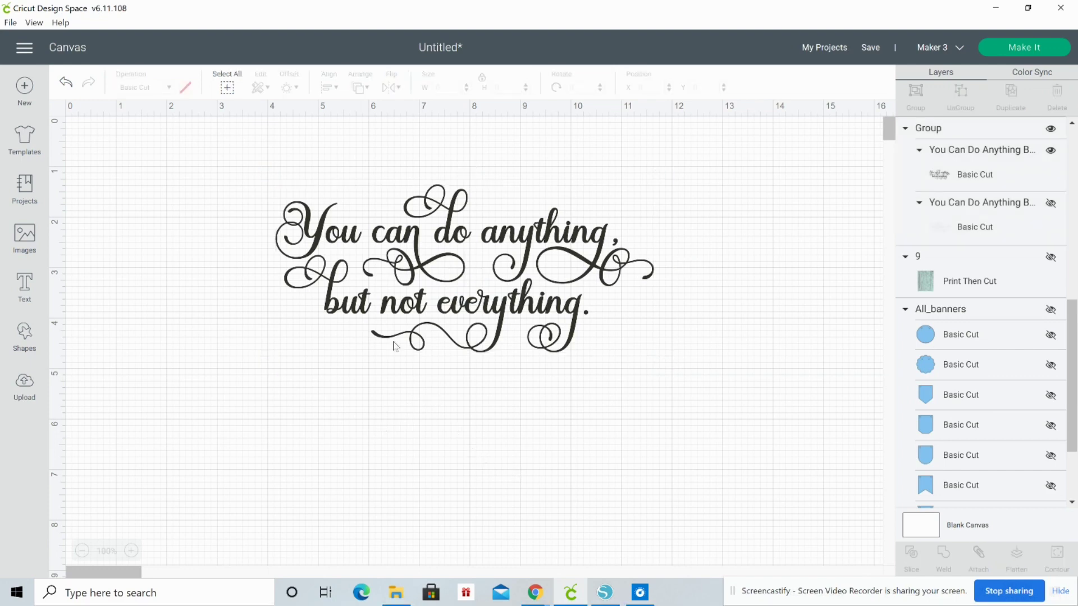
pyautogui.click(449, 231)
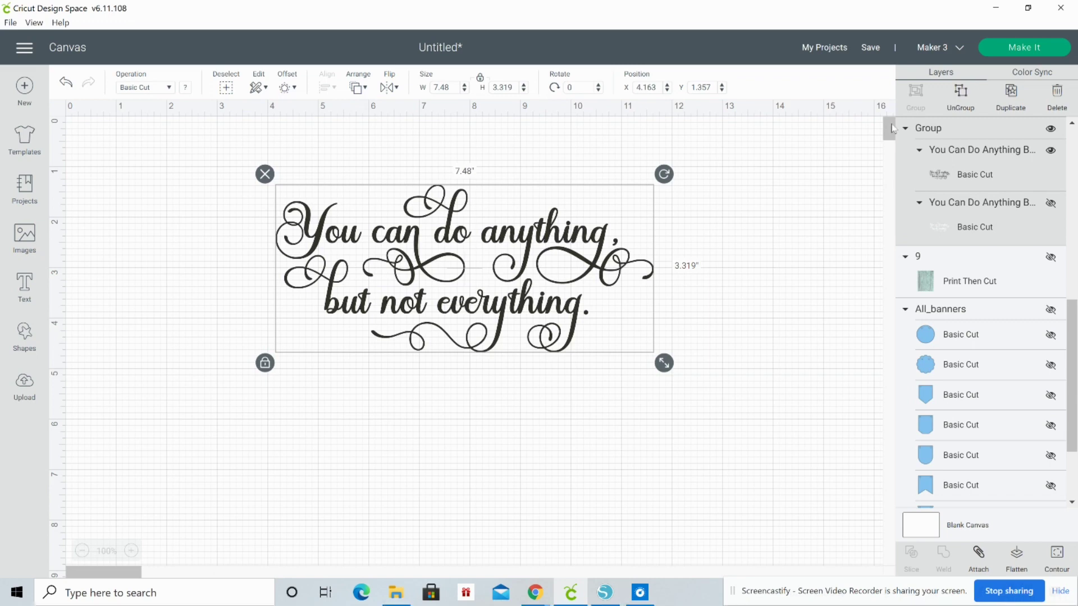
pyautogui.click(961, 95)
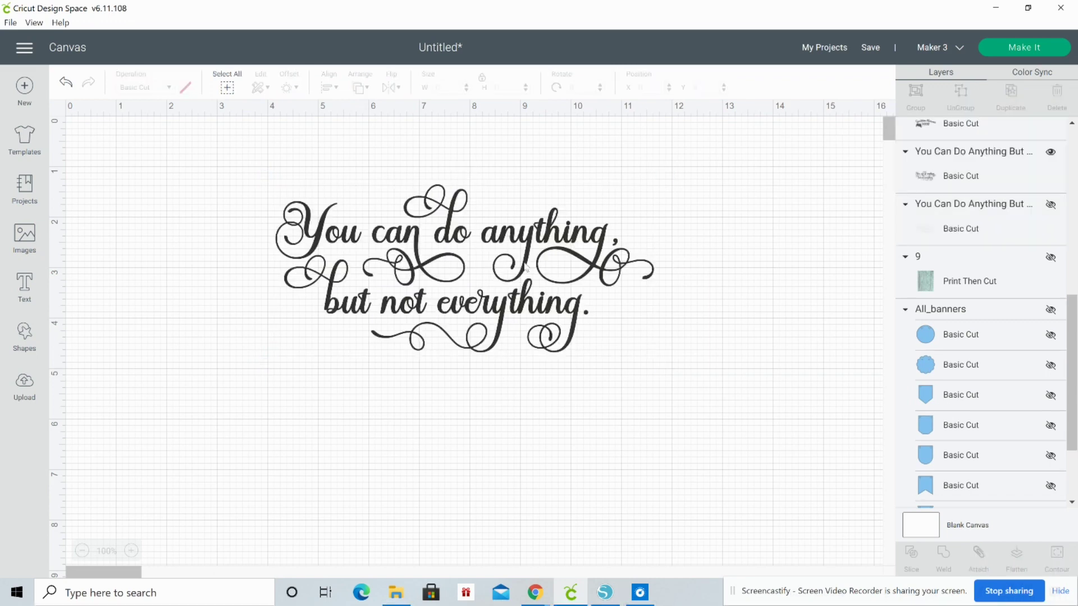
# Show the hidden white outline layer of the quote and move the dark lettering below it on the canvas
pyautogui.moveTo(526, 247); pyautogui.dragTo(526, 297)
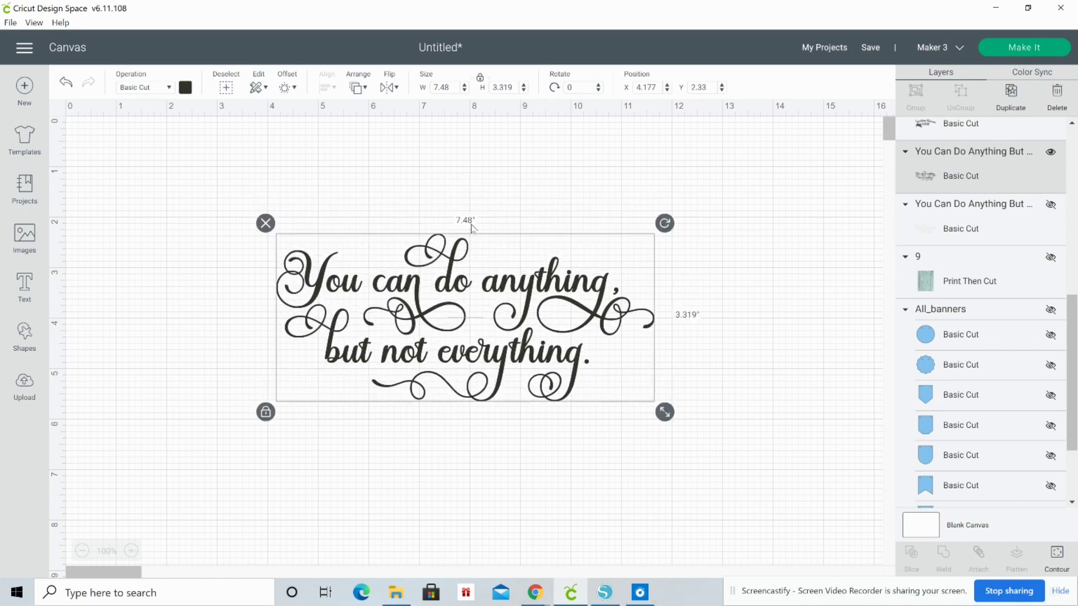
pyautogui.click(386, 232)
pyautogui.moveTo(386, 293); pyautogui.dragTo(427, 356)
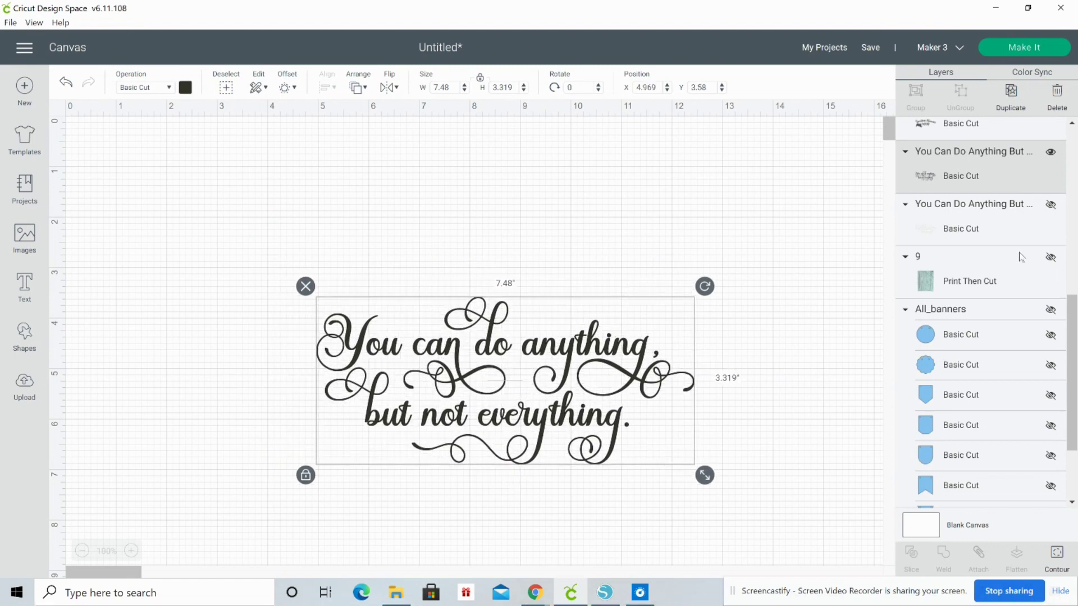
pyautogui.click(916, 228)
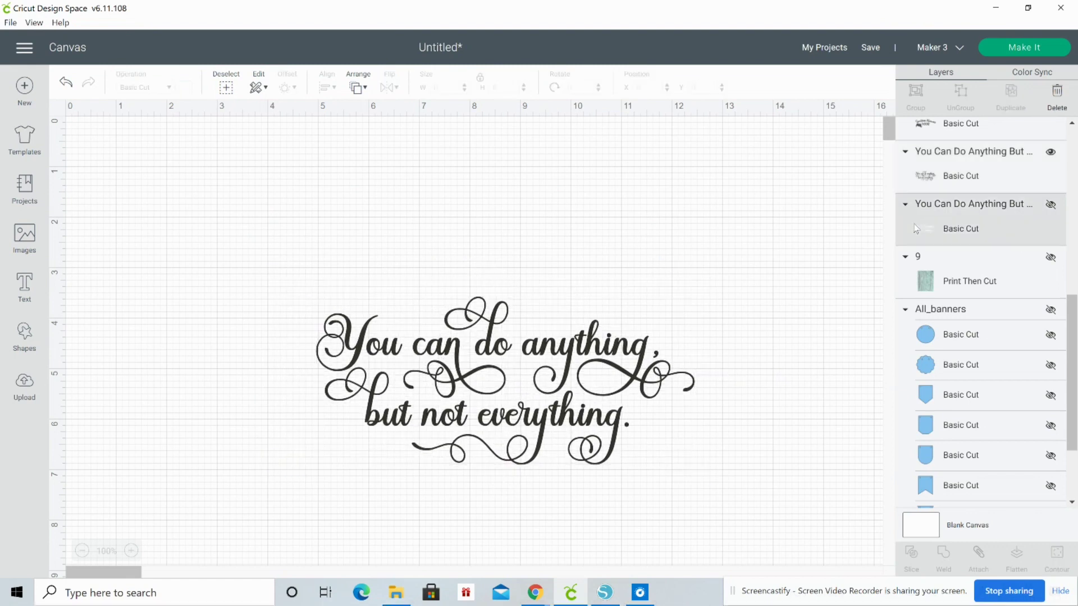
pyautogui.moveTo(595, 350); pyautogui.dragTo(600, 239)
pyautogui.click(927, 231)
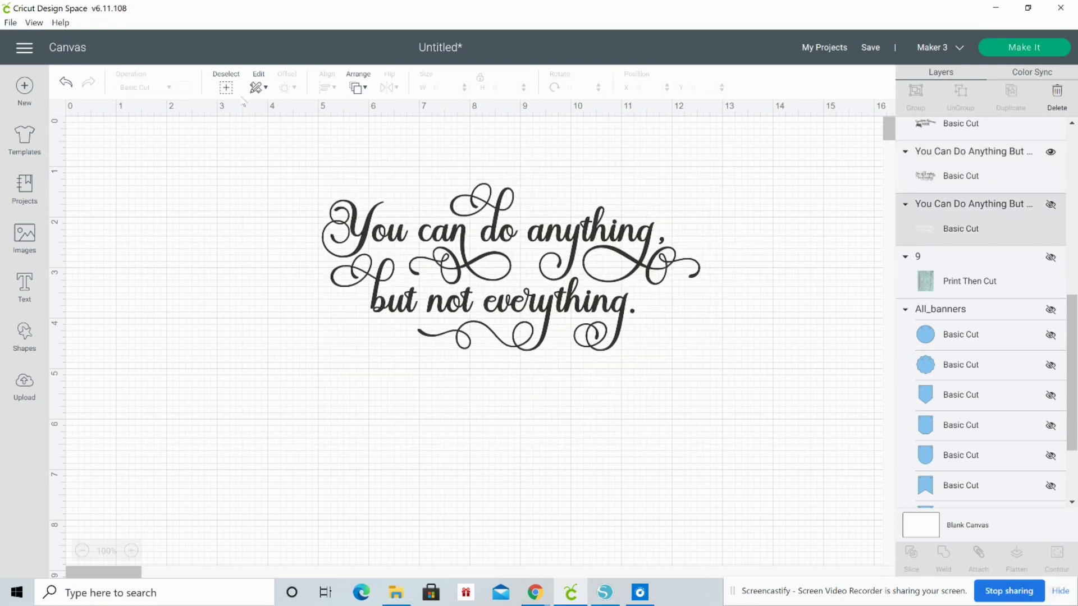
pyautogui.click(1050, 205)
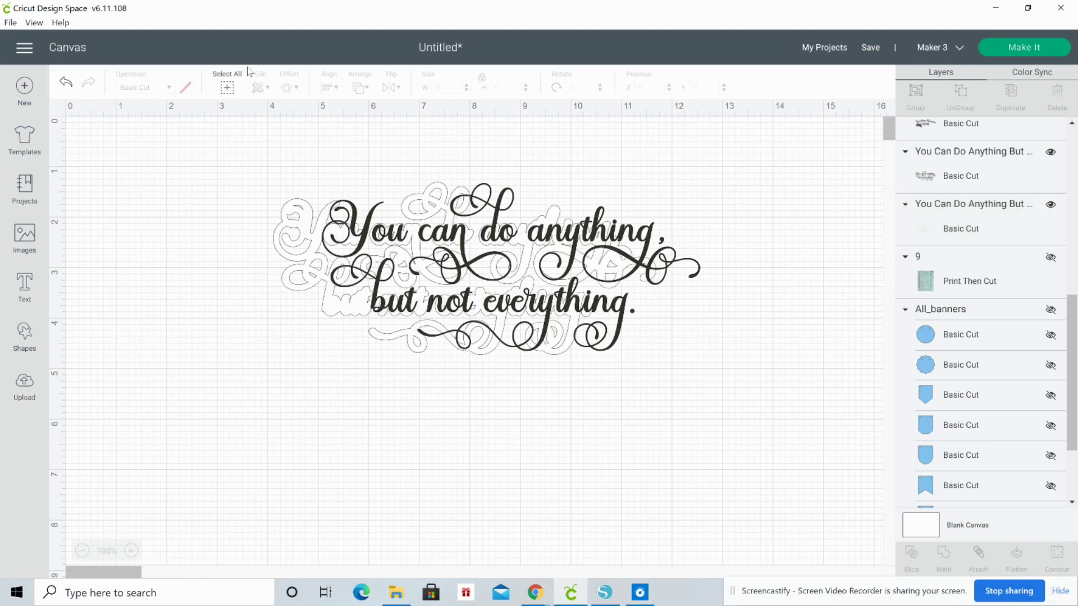
pyautogui.click(293, 252)
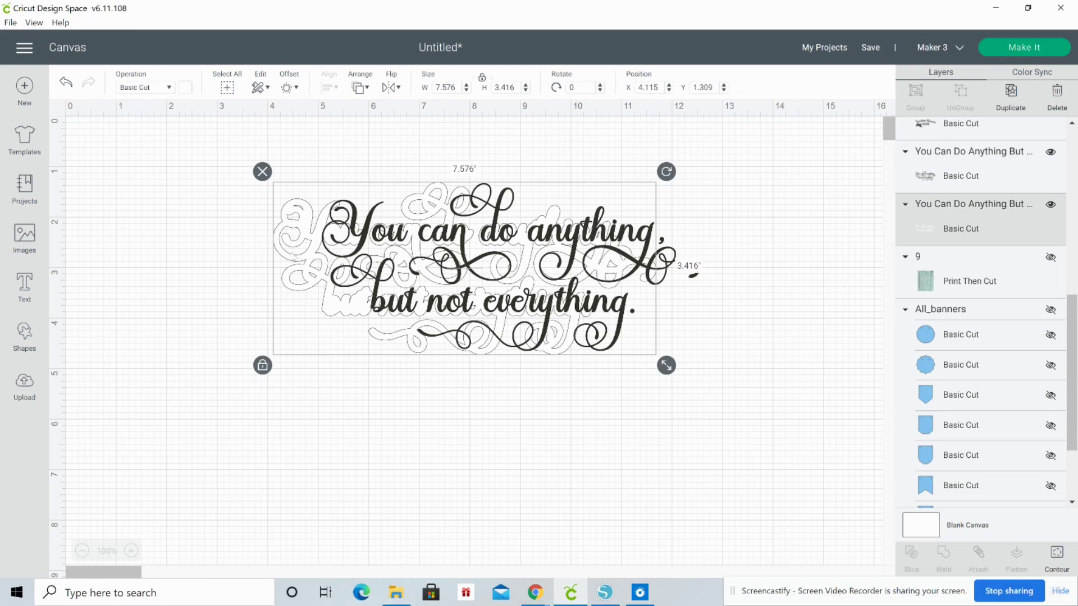
pyautogui.click(234, 271)
pyautogui.moveTo(370, 240); pyautogui.dragTo(360, 429)
# Create a rounded-corner offset of 0.111 in around the white quote outline
pyautogui.click(445, 263)
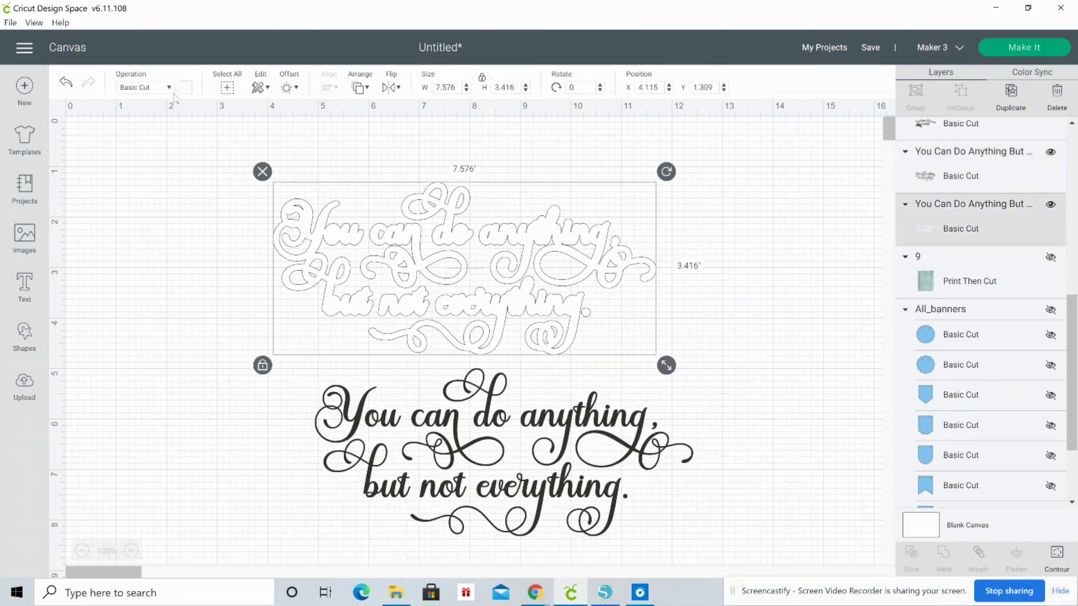
pyautogui.click(286, 88)
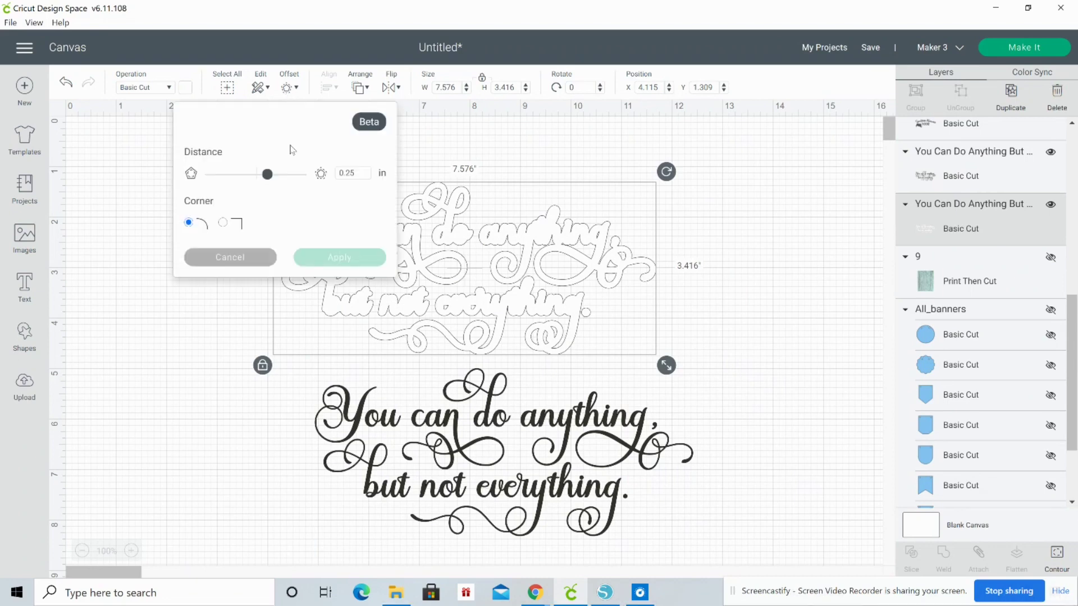
pyautogui.moveTo(274, 176); pyautogui.dragTo(256, 175)
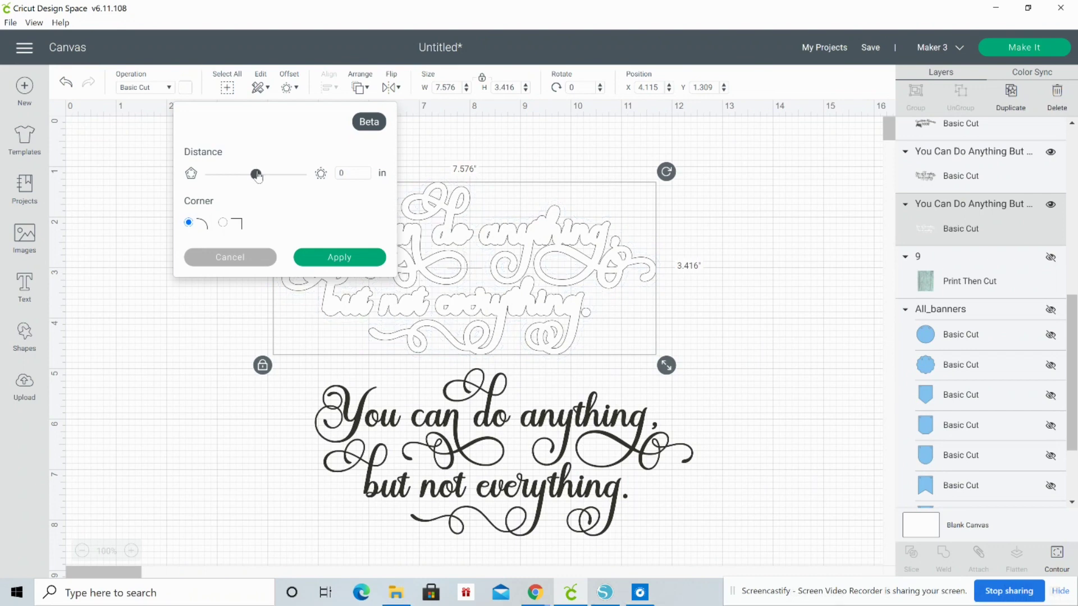
pyautogui.moveTo(258, 176); pyautogui.dragTo(258, 177)
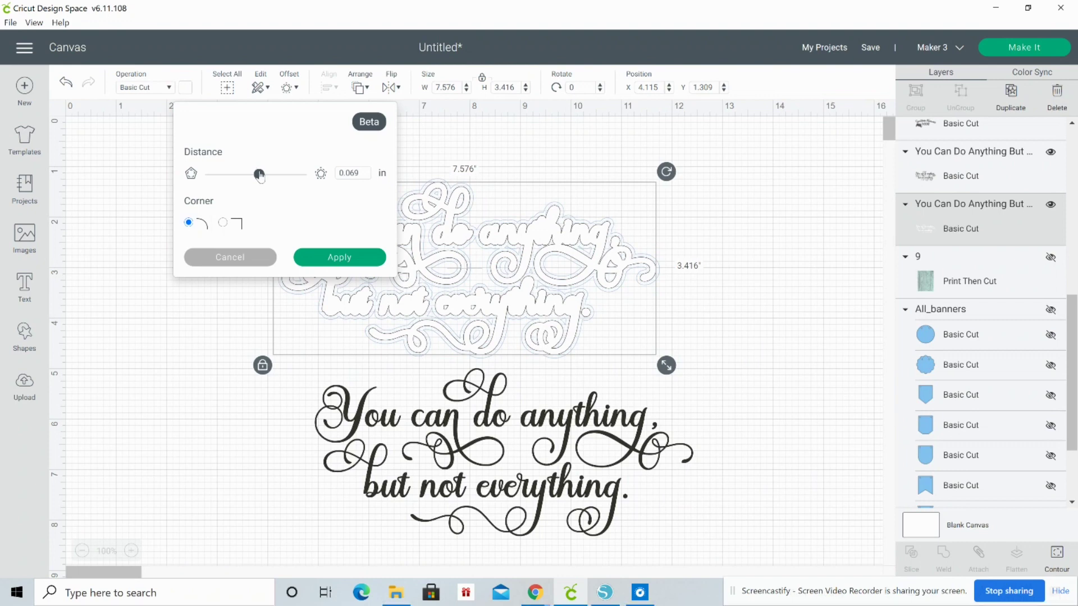
pyautogui.moveTo(258, 175); pyautogui.dragTo(262, 177)
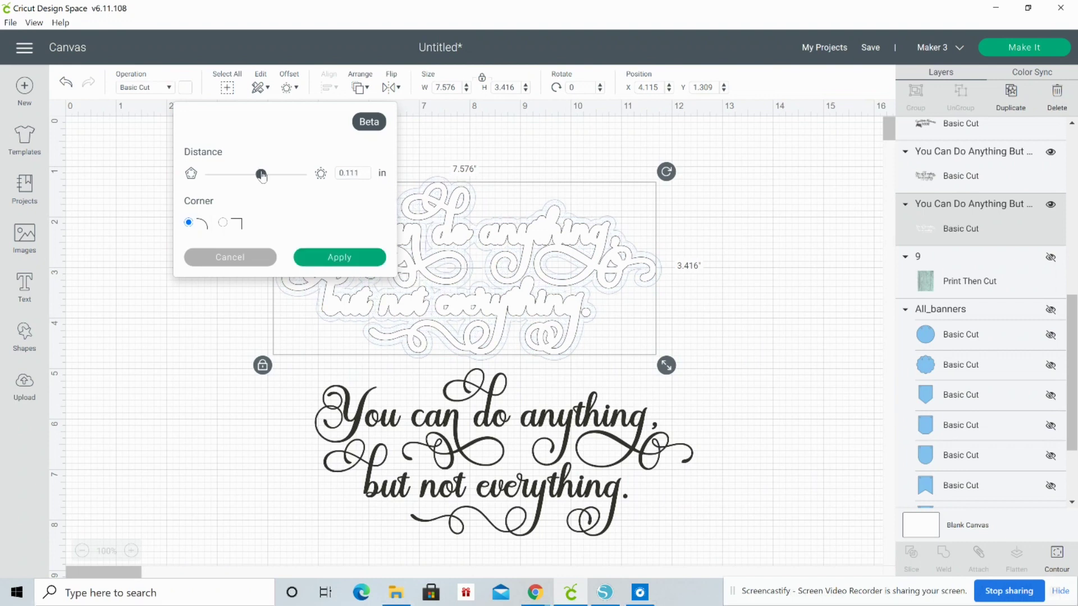
pyautogui.click(339, 259)
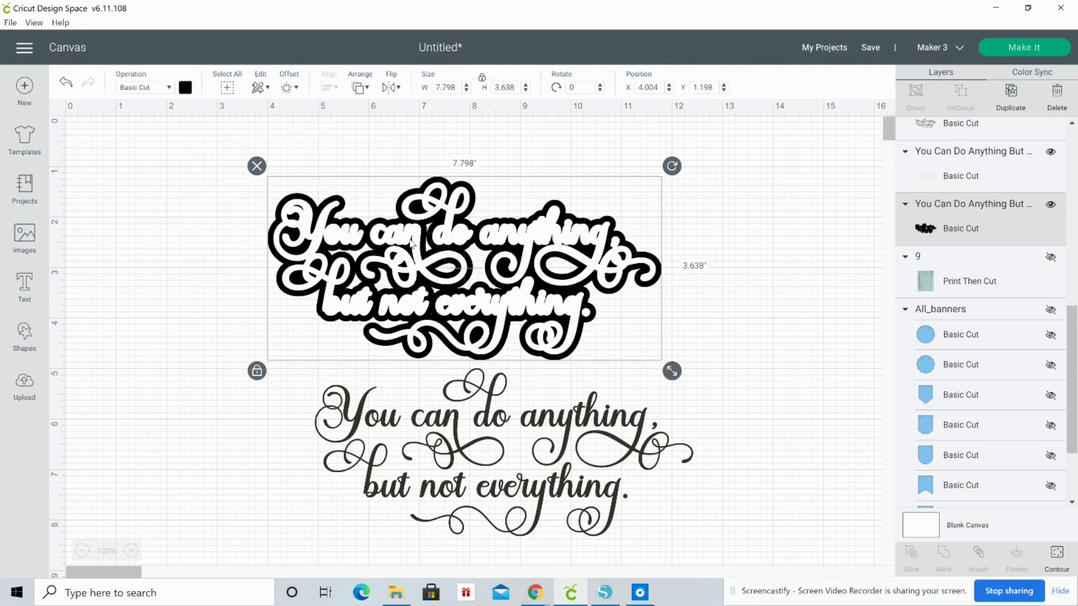
# Move the white outline off the black offset shape, then hide all of the black shape's inner contours to make it solid
pyautogui.moveTo(411, 241); pyautogui.dragTo(446, 490)
pyautogui.click(425, 275)
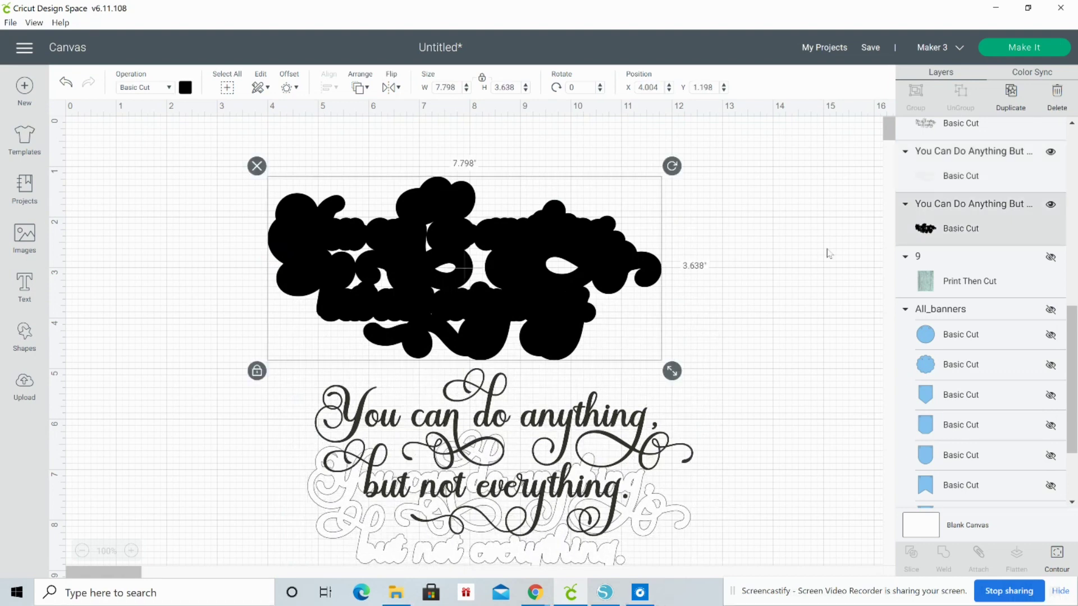
pyautogui.click(1058, 559)
pyautogui.click(811, 462)
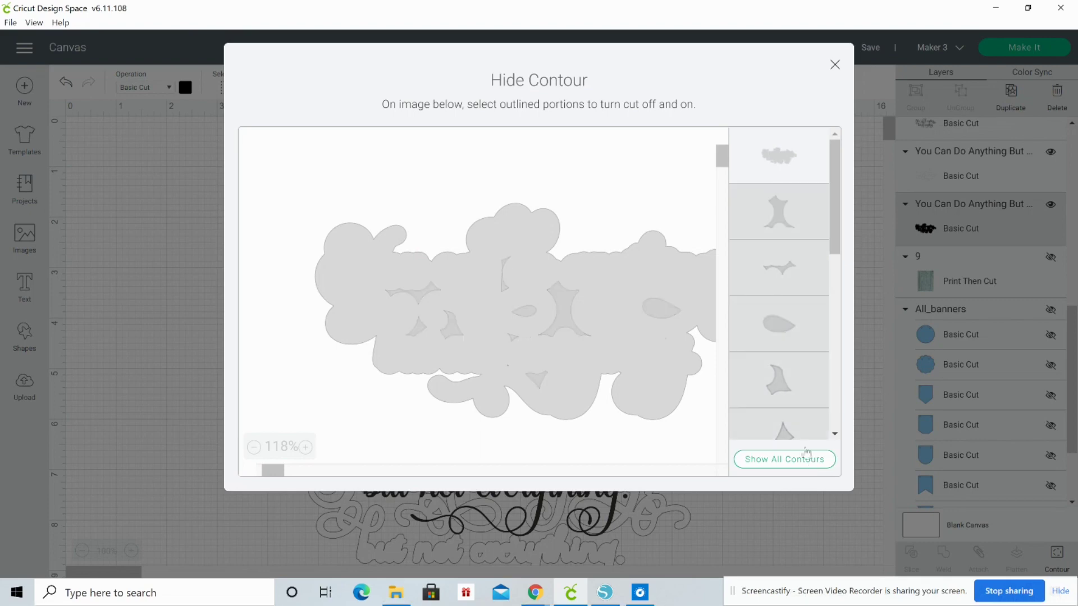
pyautogui.click(835, 64)
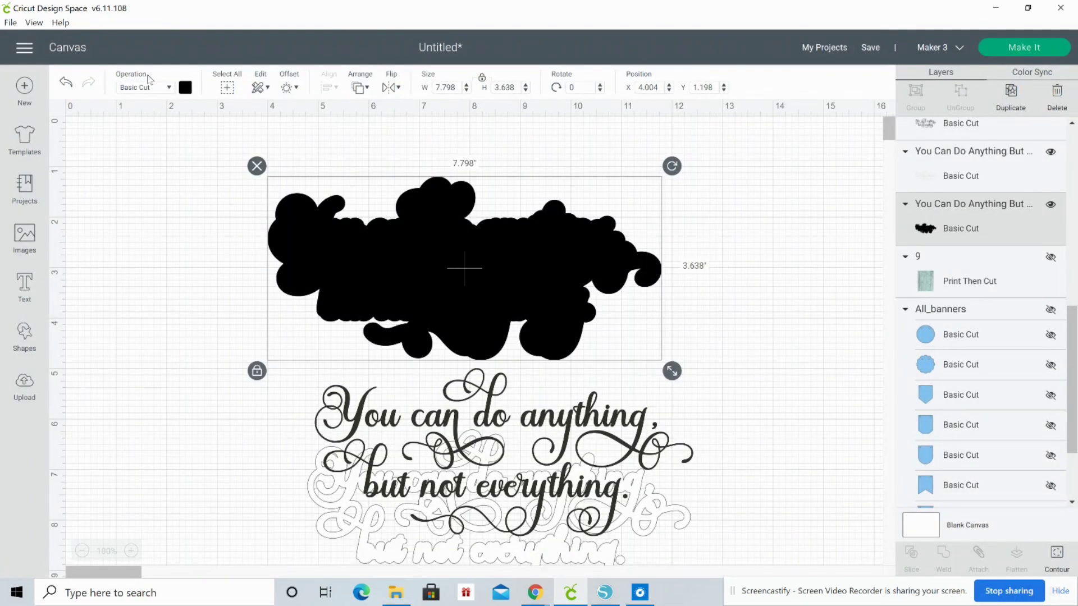
# Add a rounded 0.111 in offset around the solid black shape and colour the new offset layer white
pyautogui.click(289, 87)
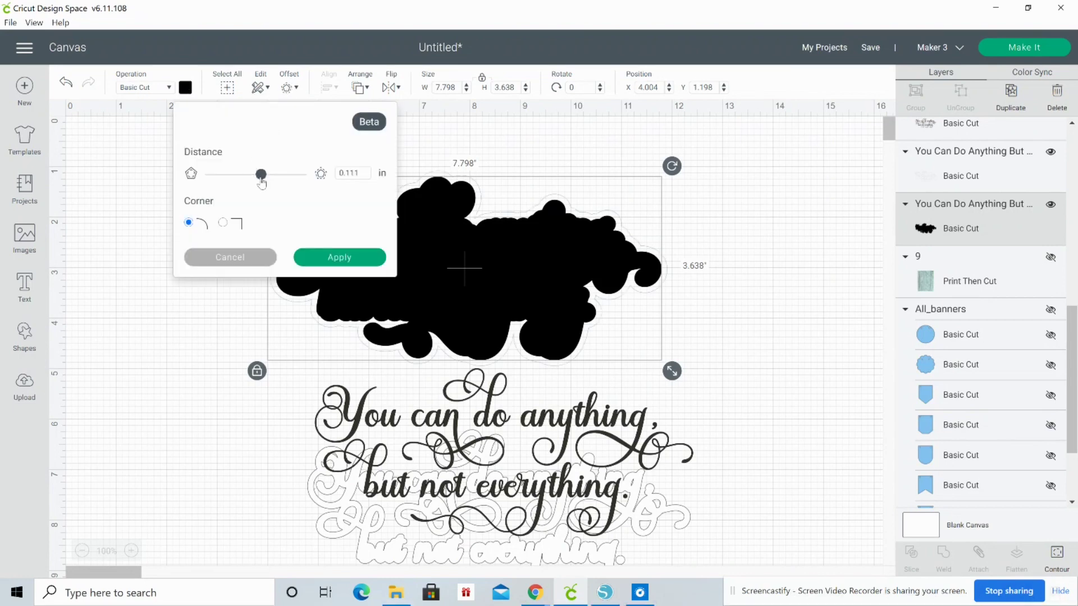
pyautogui.click(328, 258)
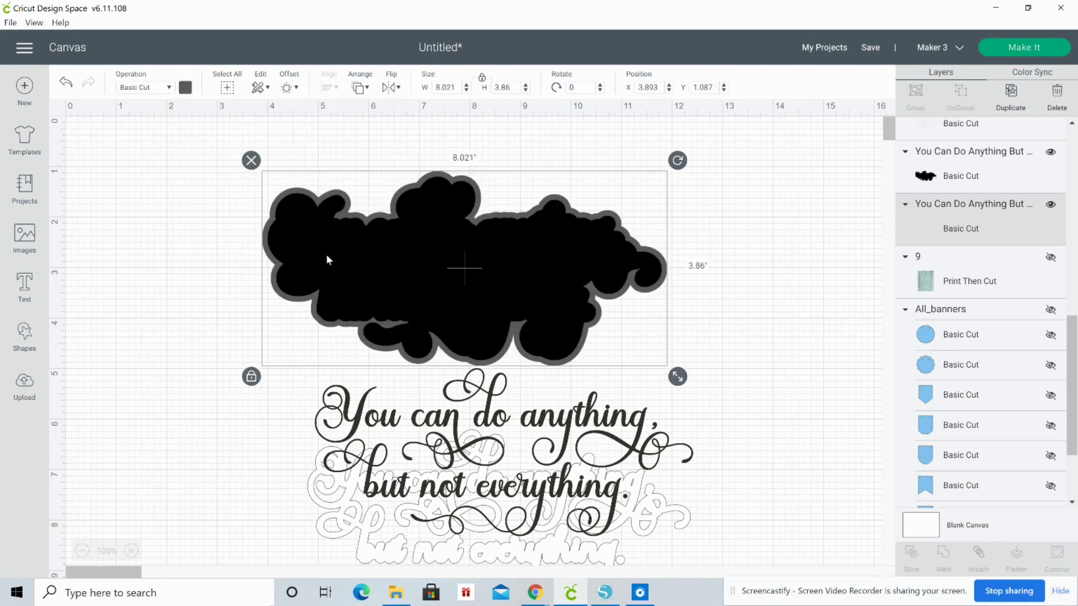
pyautogui.click(186, 88)
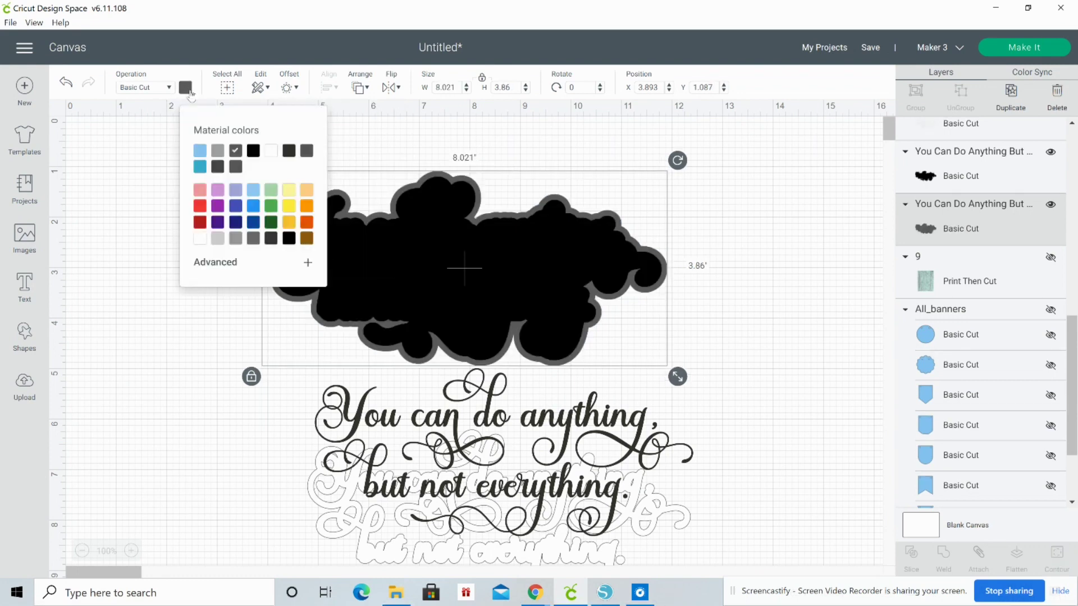
pyautogui.click(271, 150)
pyautogui.click(161, 303)
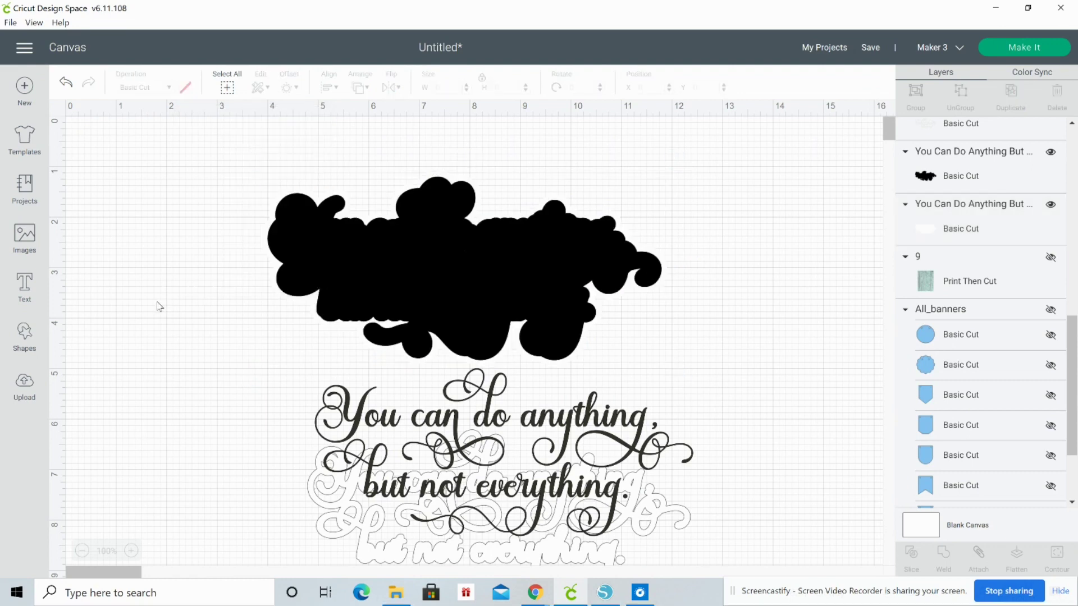
# Stack the white outline back on the black shape and center the dark quote lettering over it
pyautogui.moveTo(367, 546); pyautogui.dragTo(334, 299)
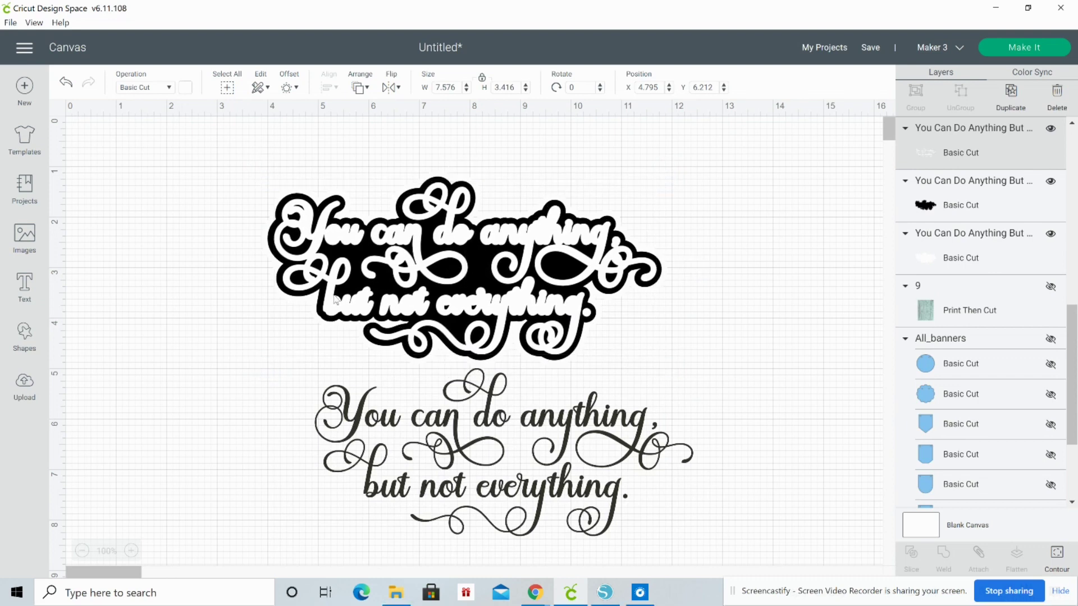
pyautogui.moveTo(457, 434); pyautogui.dragTo(418, 251)
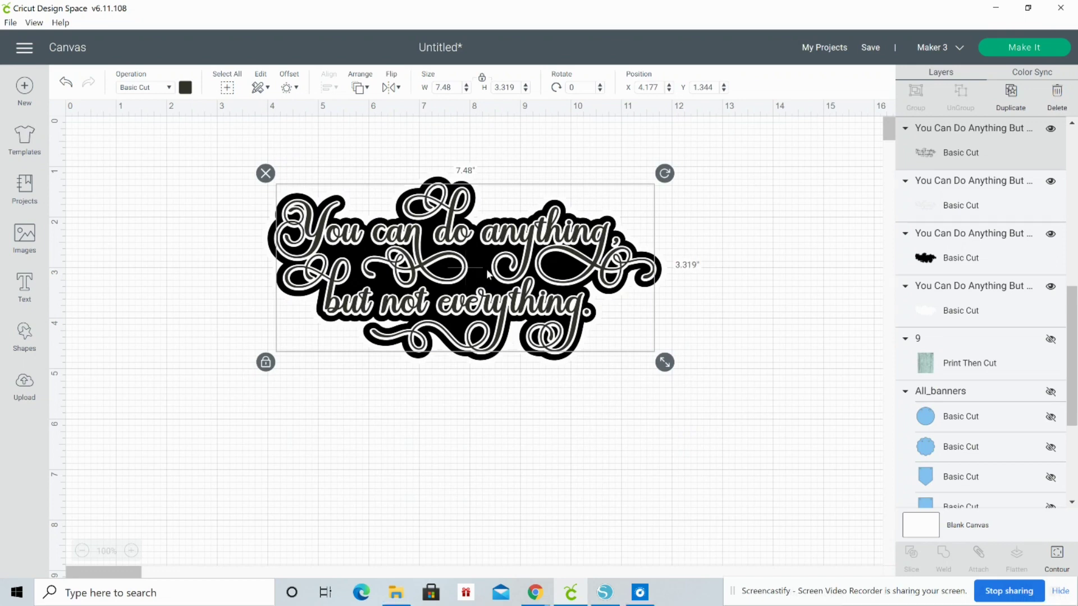
# Recolour the black backing shape, trying yellow and medium grey before settling on dark charcoal
pyautogui.click(437, 183)
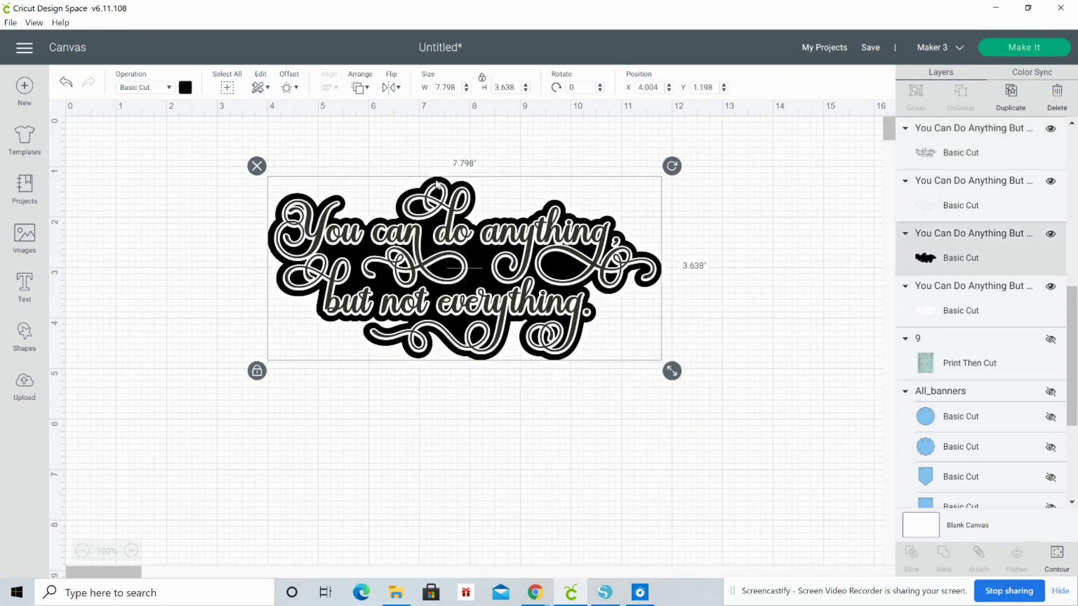
pyautogui.click(188, 88)
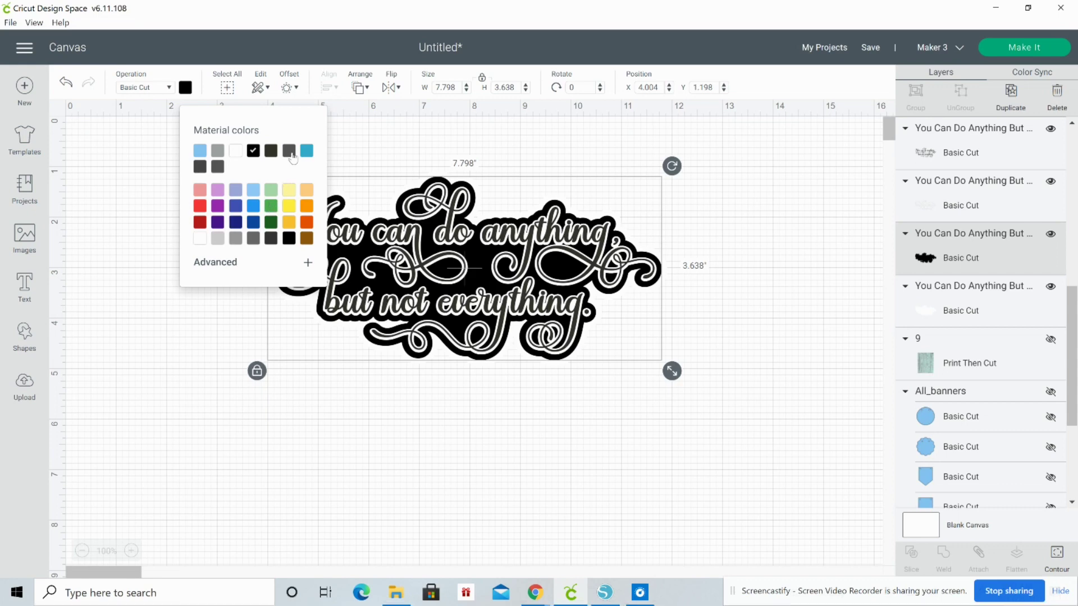
pyautogui.click(291, 209)
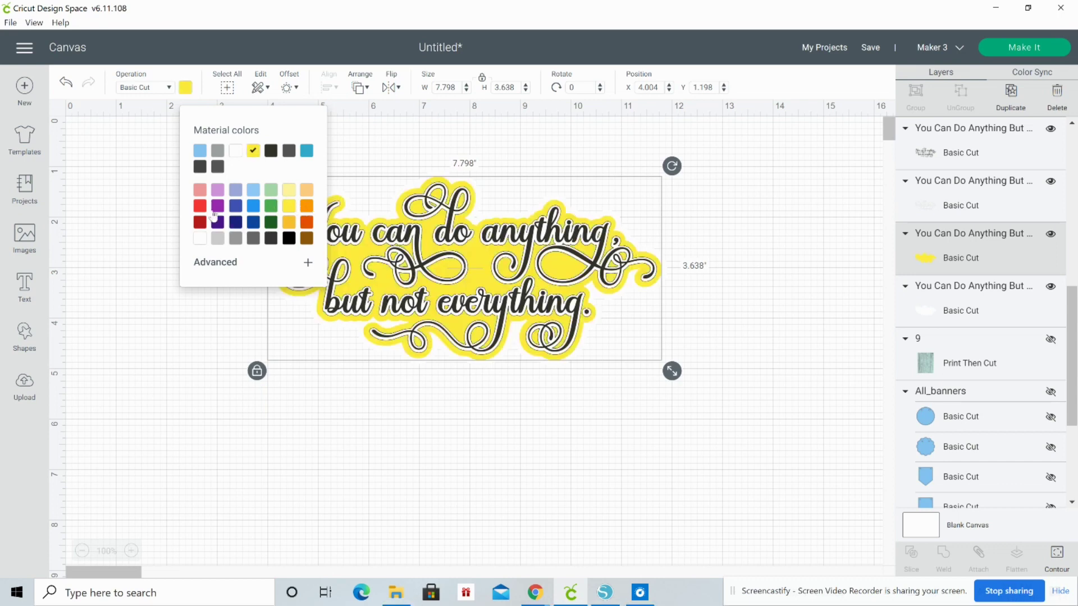
pyautogui.click(217, 167)
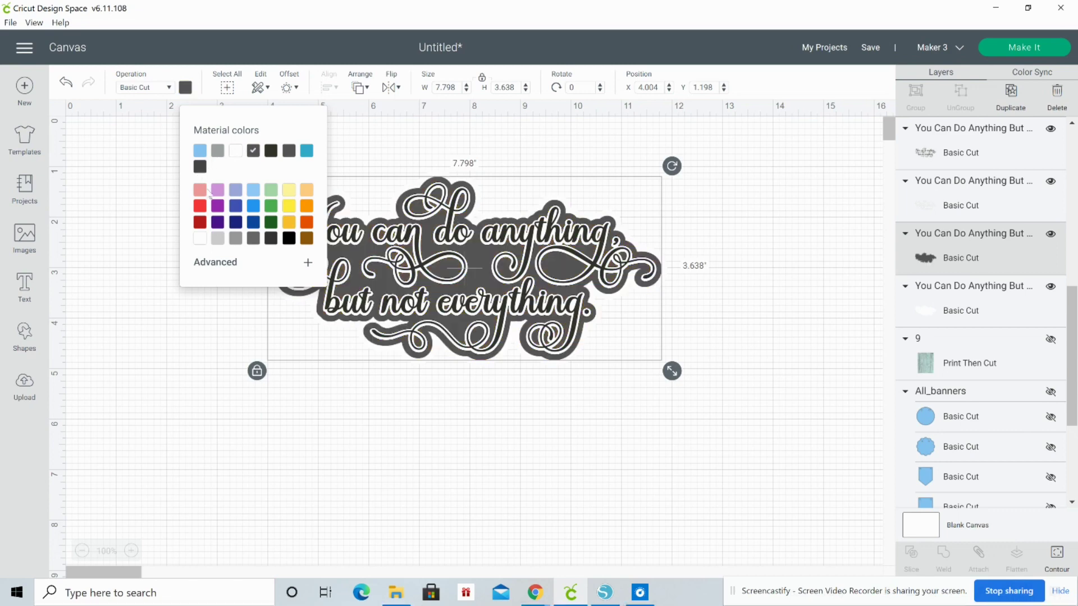
pyautogui.click(274, 243)
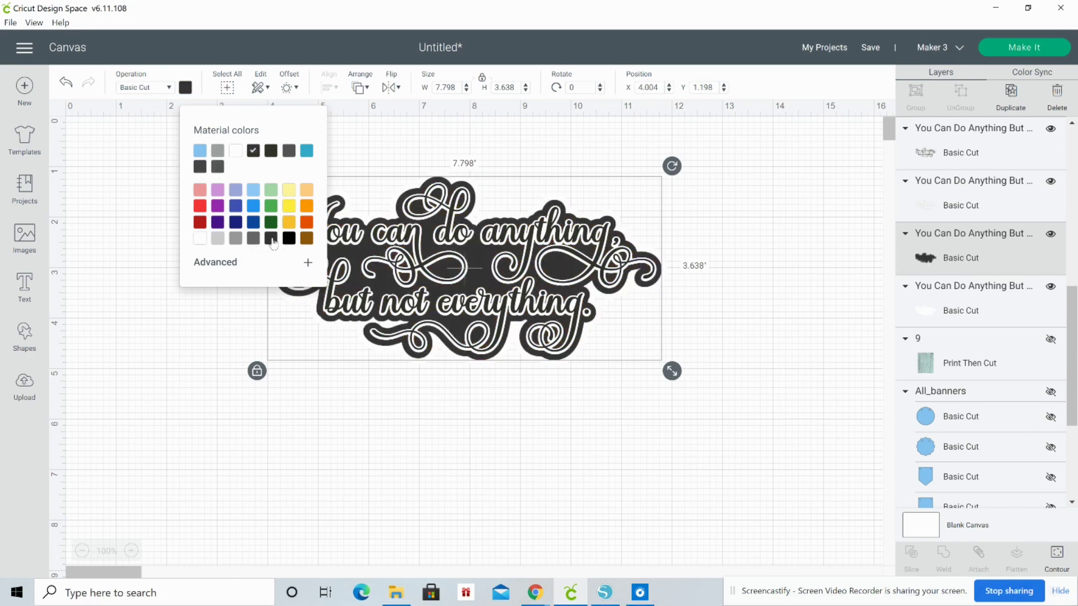
pyautogui.click(651, 486)
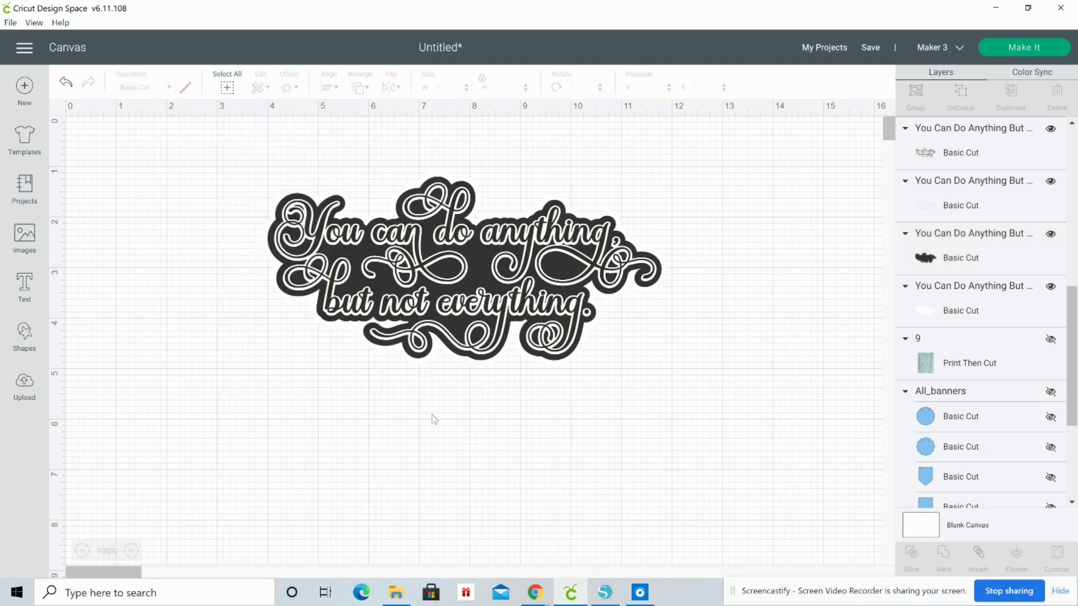
# Select all four quote layers together and flatten them into one print-then-cut sticker
pyautogui.moveTo(434, 419); pyautogui.dragTo(395, 130)
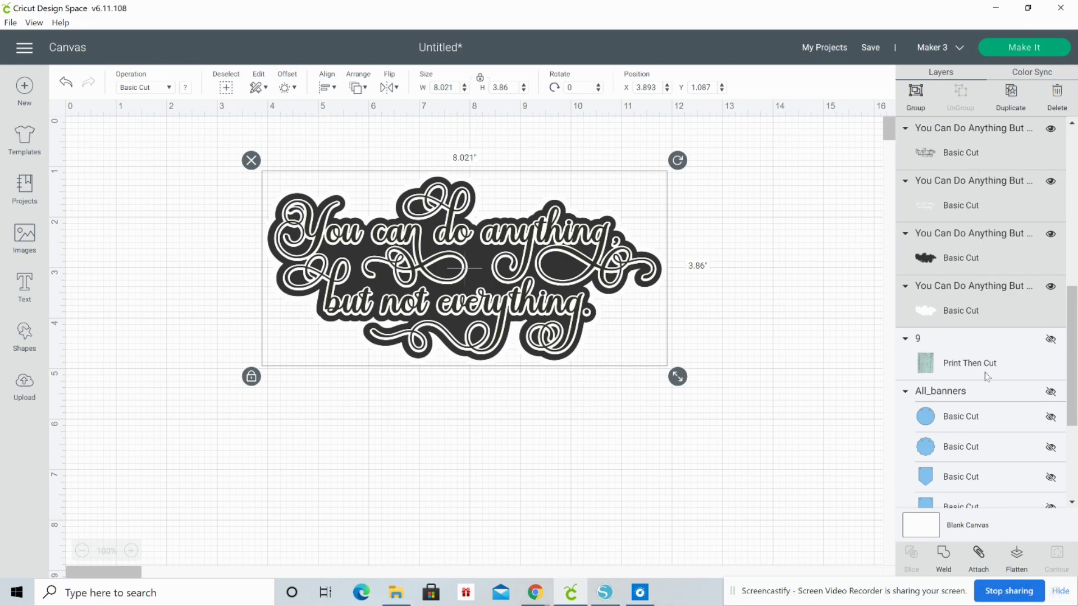
pyautogui.click(1017, 558)
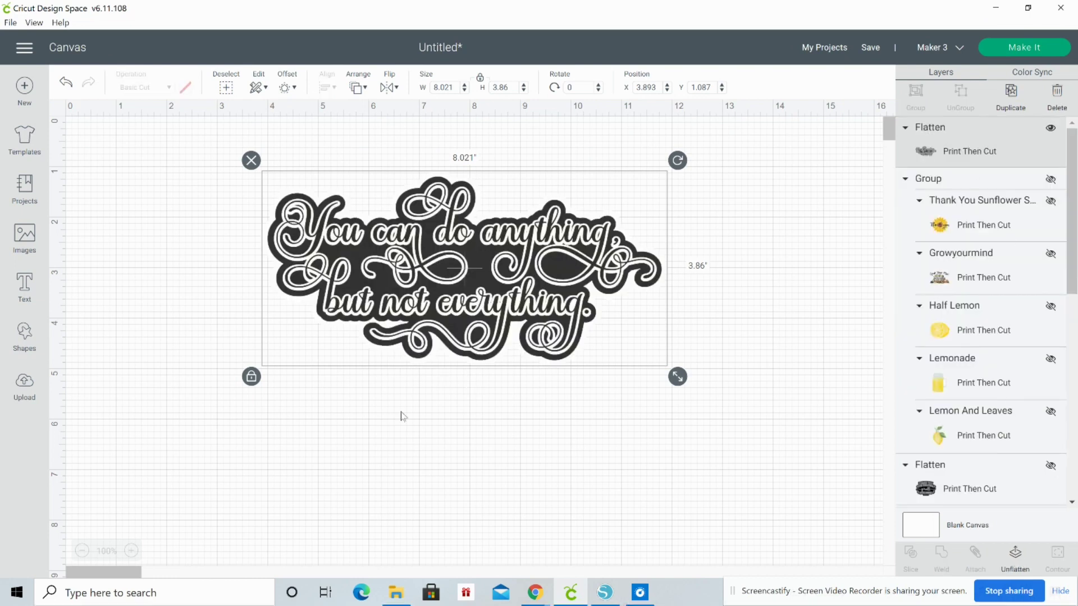
pyautogui.click(449, 444)
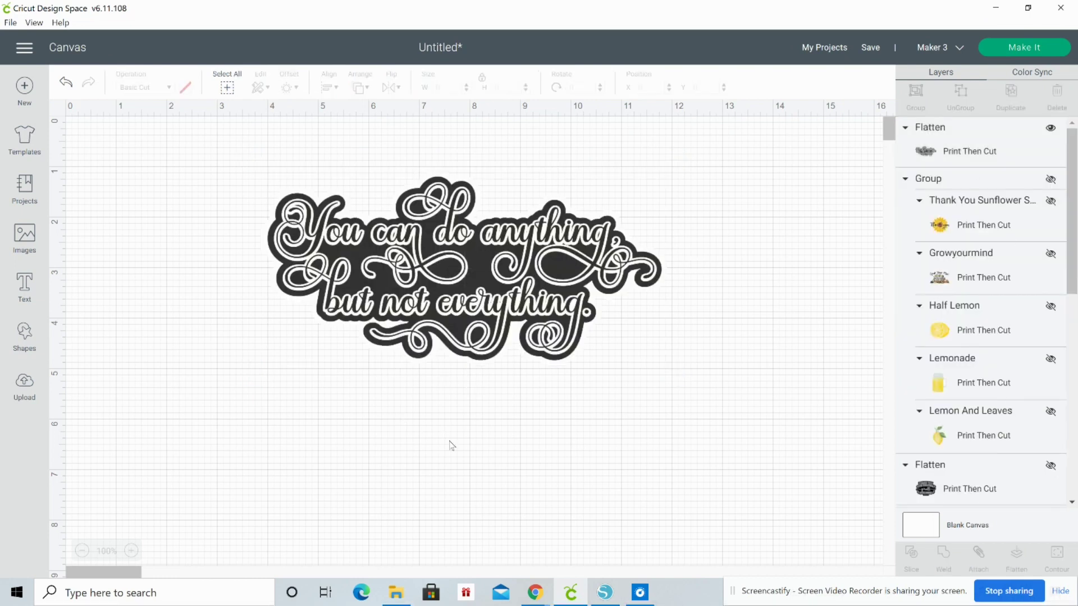
# Insert a square, enlarge it to about 8.9 in wide and colour it light green
pyautogui.click(24, 336)
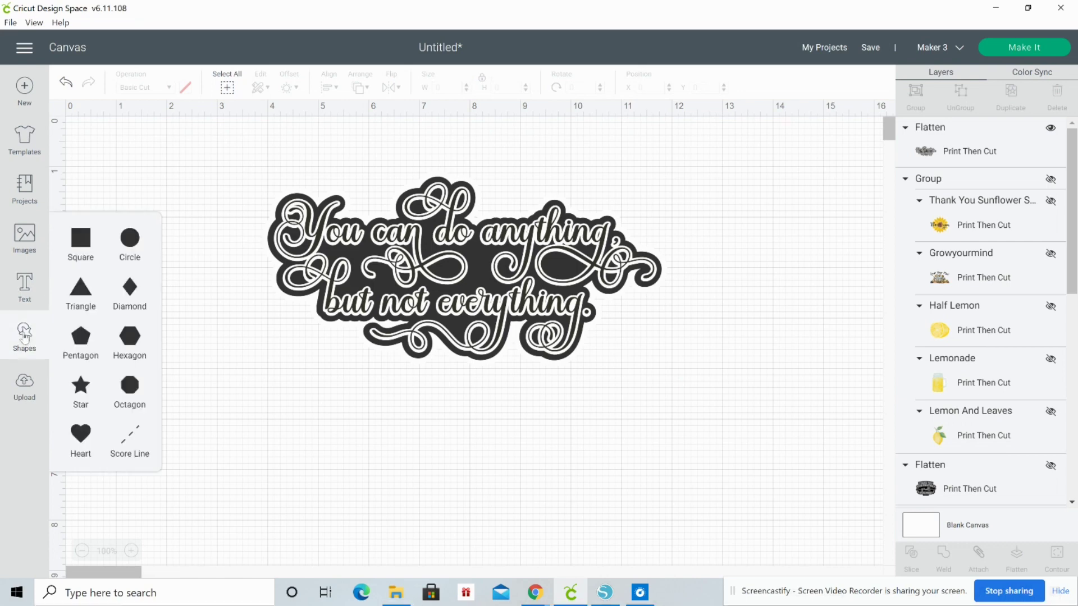
pyautogui.click(81, 242)
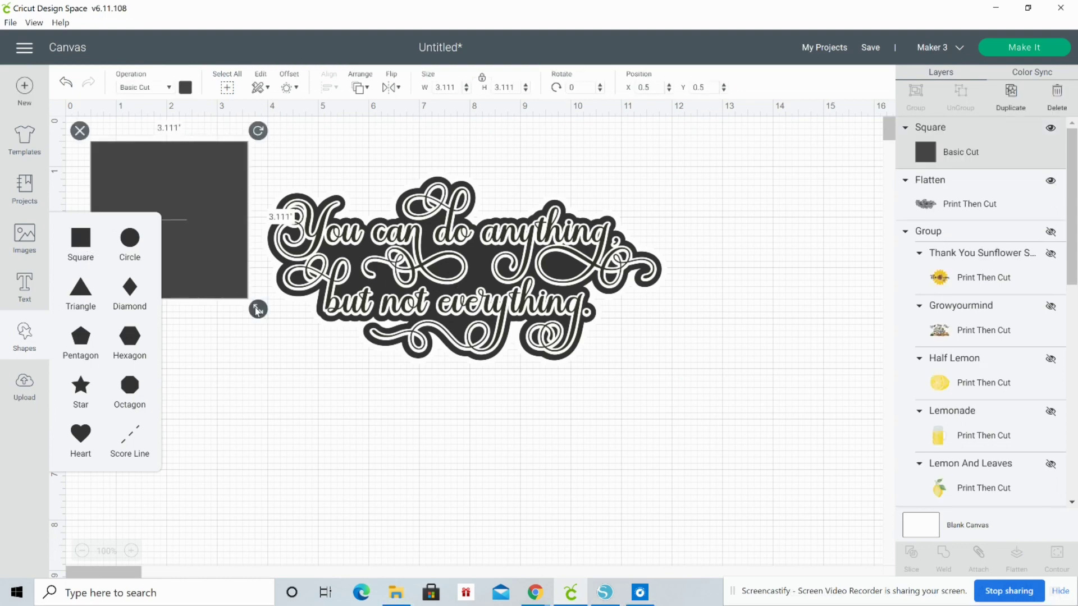
pyautogui.moveTo(258, 308); pyautogui.dragTo(540, 565)
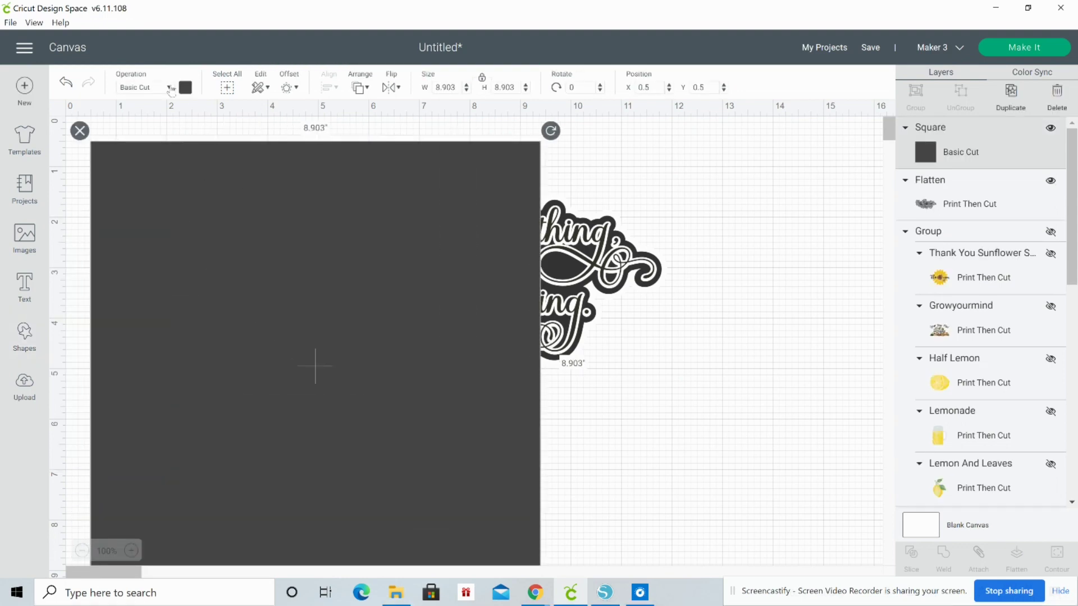
pyautogui.click(185, 88)
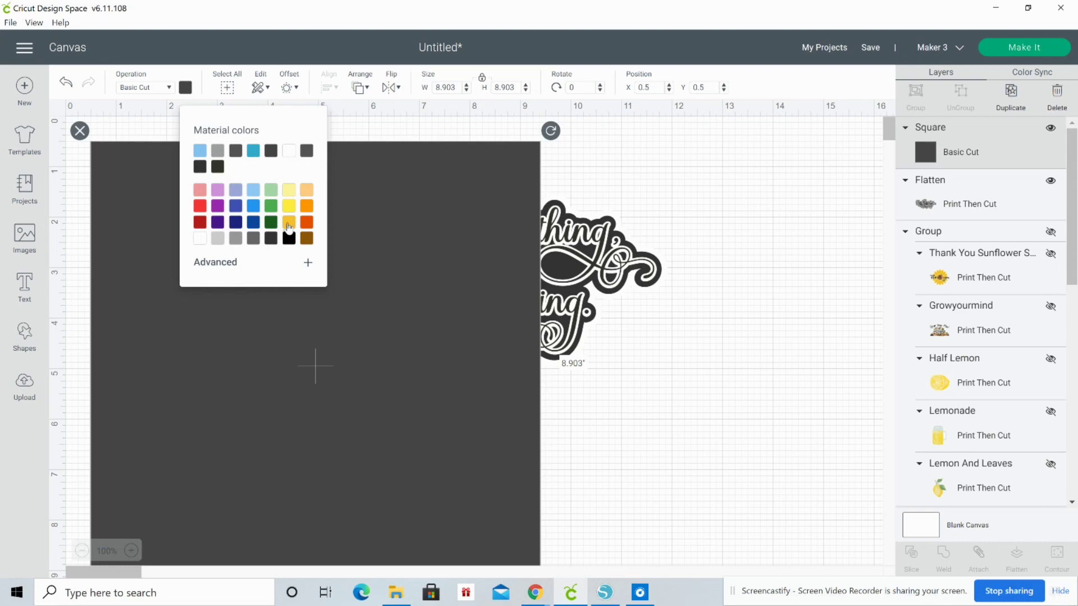
pyautogui.click(271, 190)
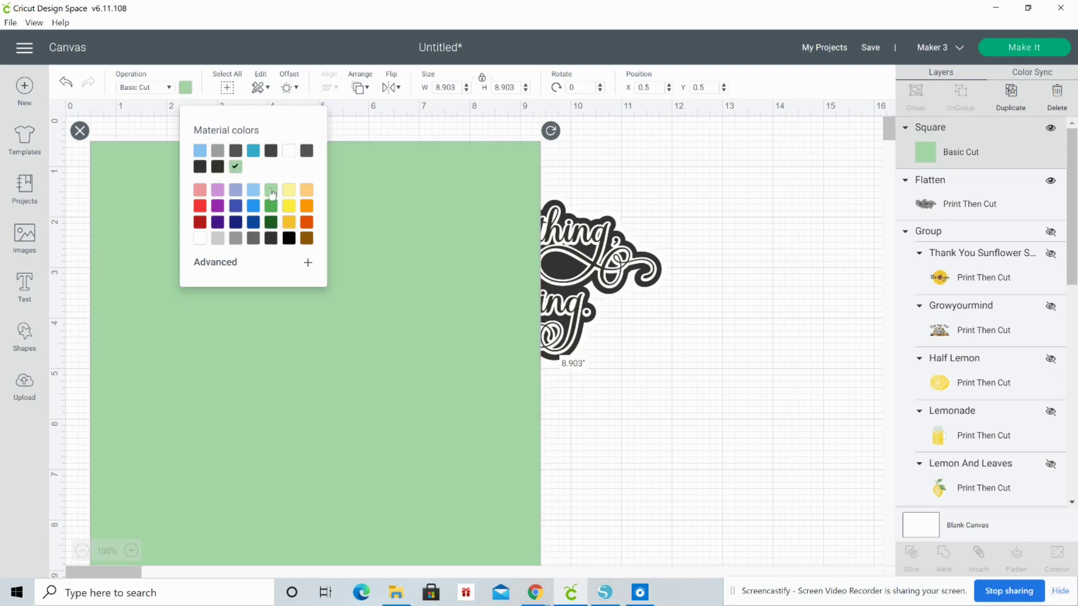
# Send the green square to the back and move it behind the flattened quote sticker
pyautogui.rightClick(259, 355)
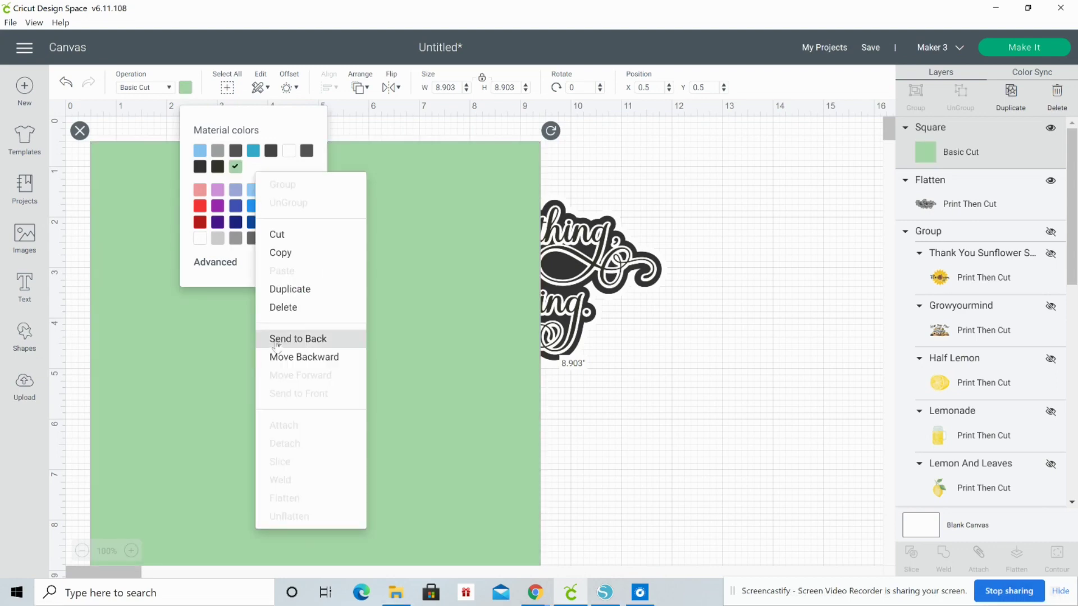
pyautogui.click(279, 338)
pyautogui.moveTo(195, 391); pyautogui.dragTo(328, 363)
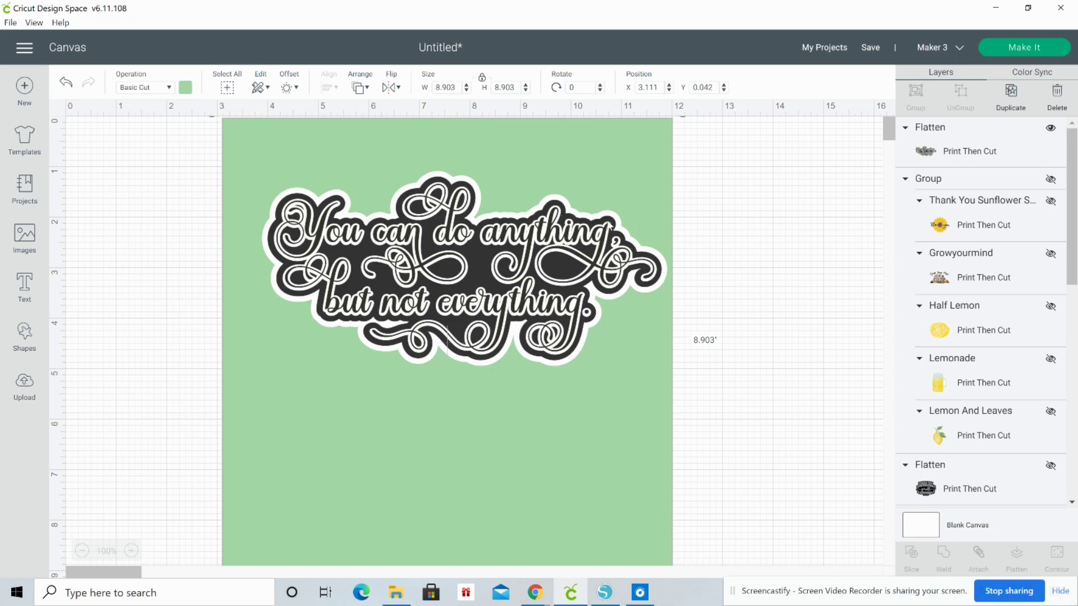
# Delete the green background square and hide the flattened quote sticker
pyautogui.click(561, 174)
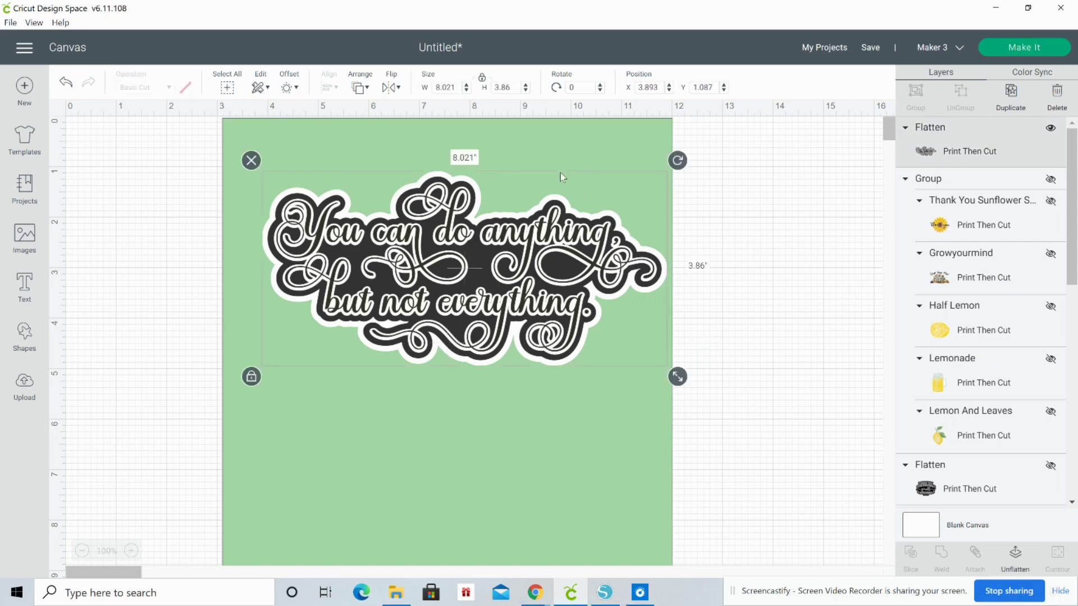
pyautogui.click(525, 152)
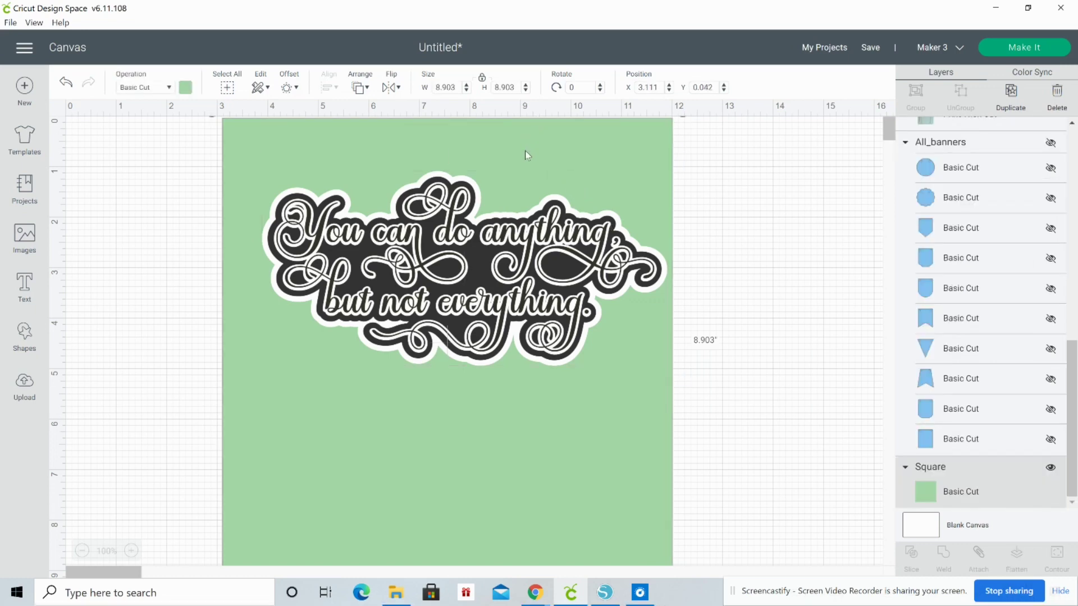
pyautogui.press('Delete')
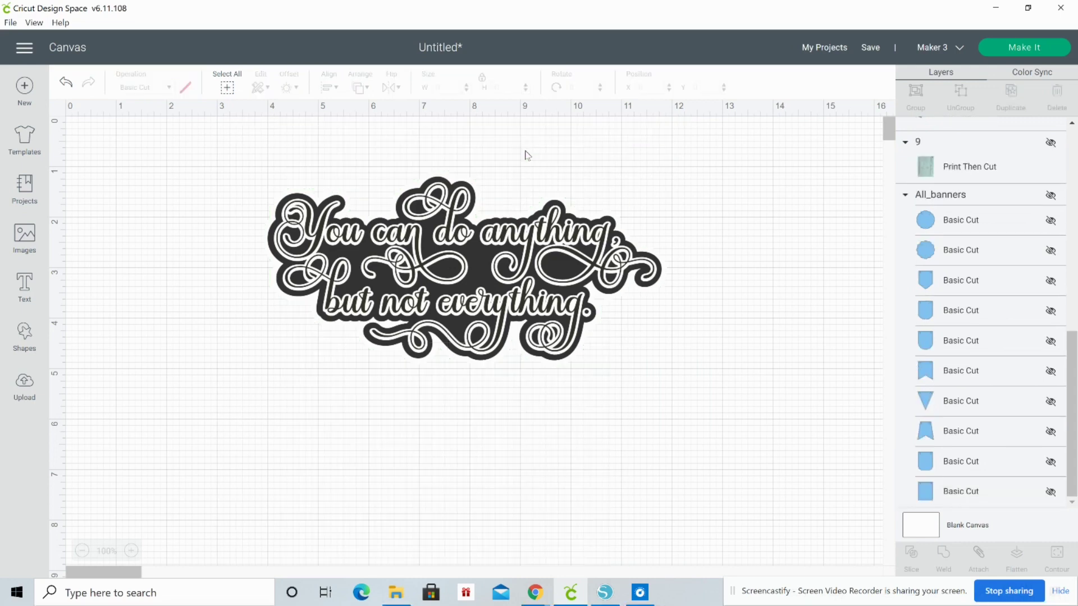
pyautogui.click(548, 259)
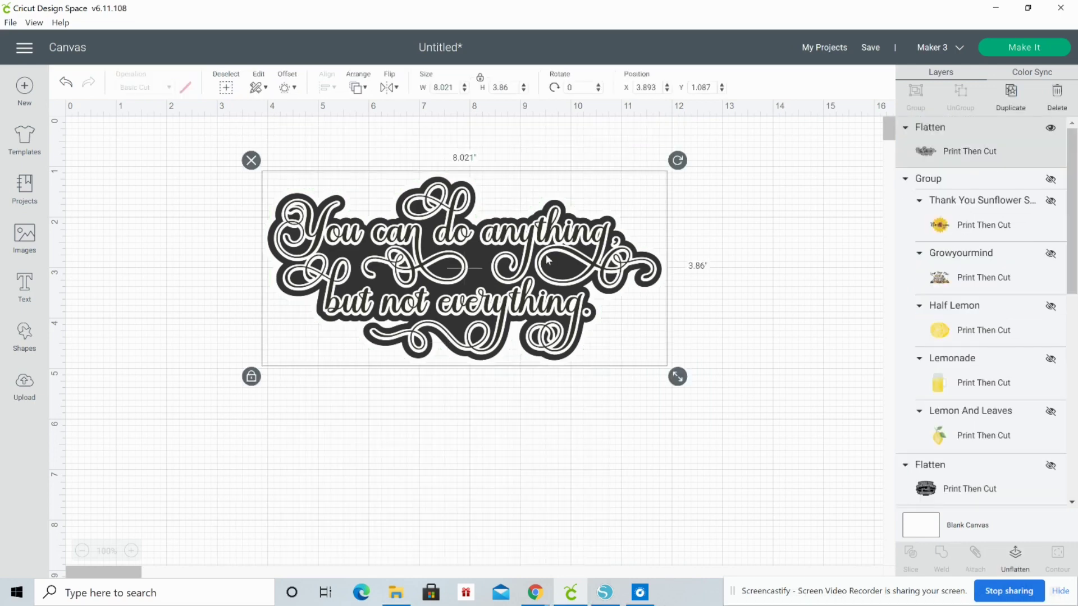
pyautogui.click(1050, 130)
# Unhide the All_banners layer, move the banner shapes toward the middle of the canvas and ungroup them
pyautogui.scroll(-4, 1050, 133)
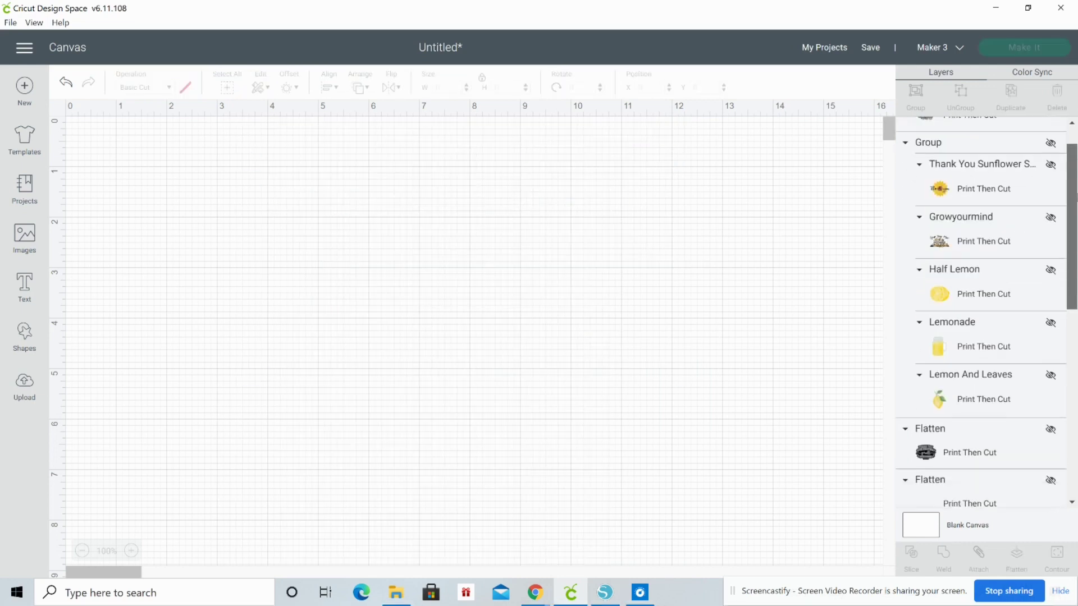
pyautogui.scroll(-4, 982, 312)
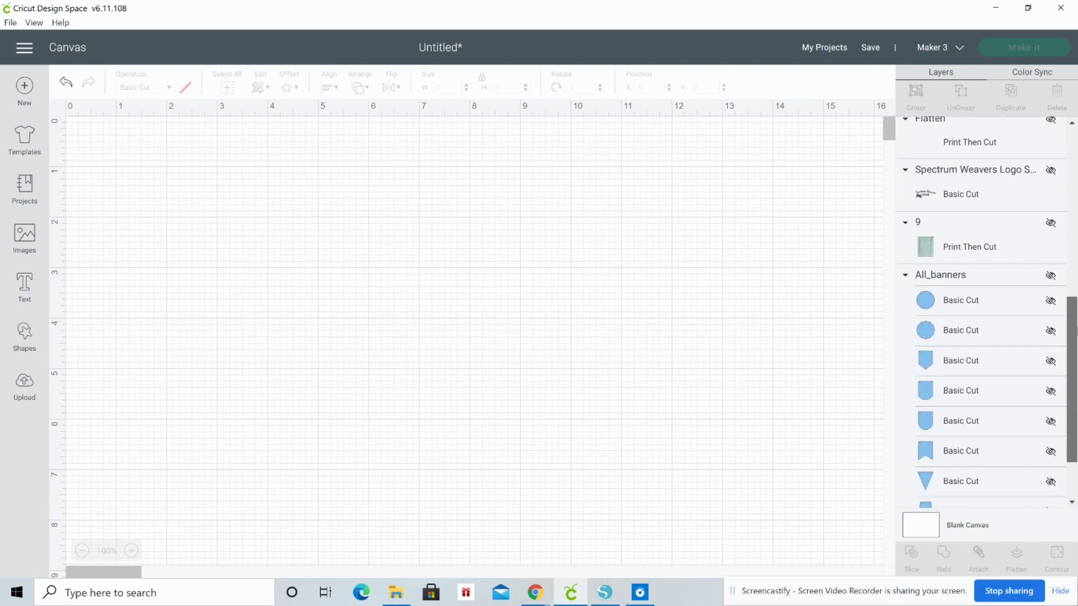
pyautogui.scroll(-2, 1076, 367)
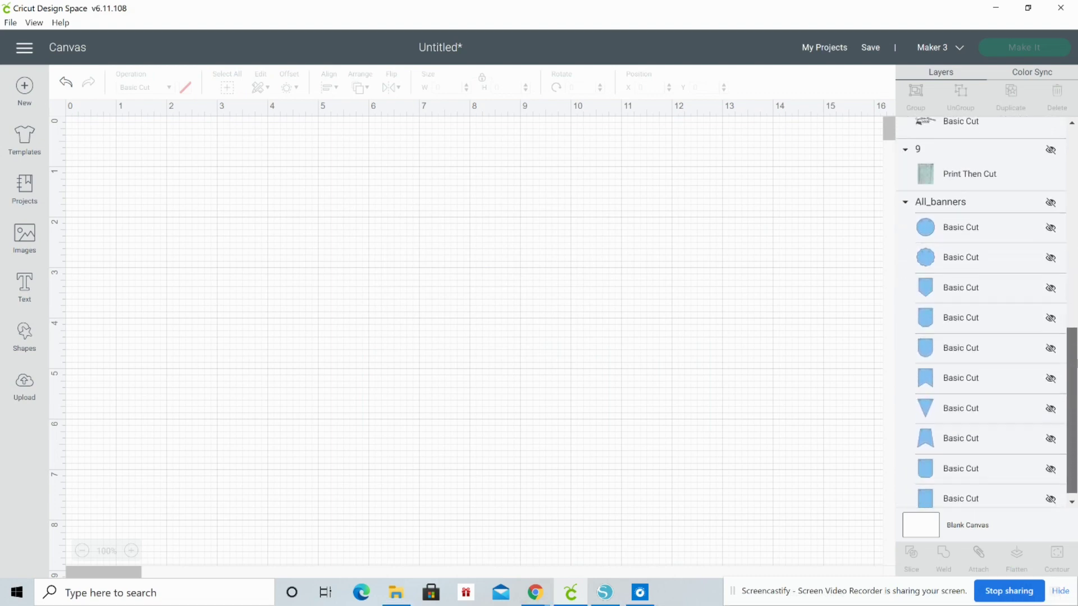
pyautogui.click(1050, 197)
pyautogui.moveTo(828, 185); pyautogui.dragTo(598, 190)
pyautogui.click(960, 95)
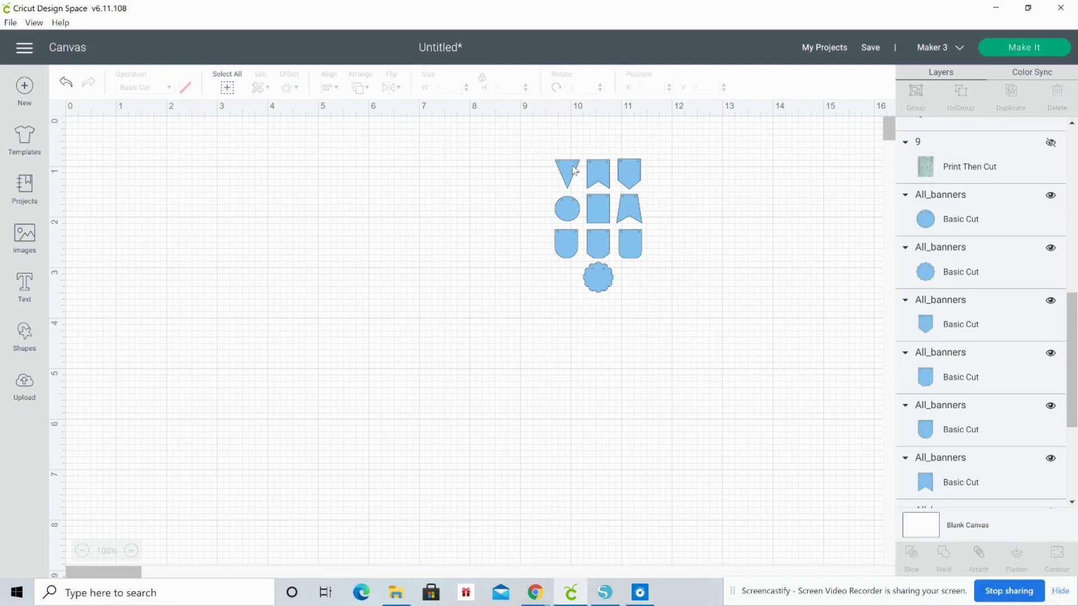
# Set the swallowtail banner shape apart and delete all the other banner shapes
pyautogui.moveTo(573, 170); pyautogui.dragTo(417, 191)
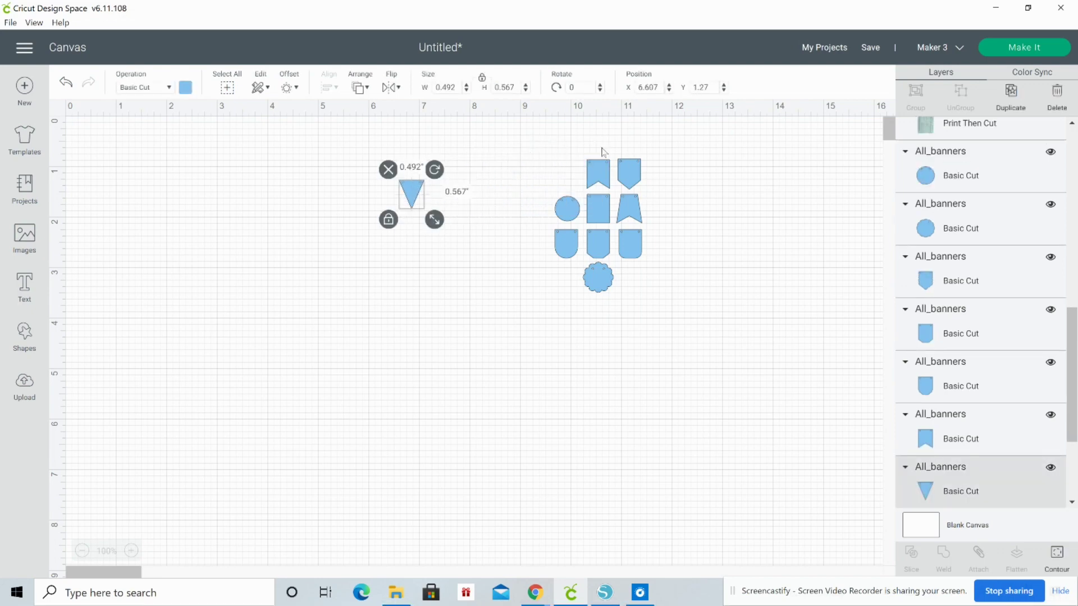
pyautogui.moveTo(515, 143); pyautogui.dragTo(537, 213)
pyautogui.moveTo(602, 182); pyautogui.dragTo(284, 233)
pyautogui.moveTo(412, 191); pyautogui.dragTo(596, 166)
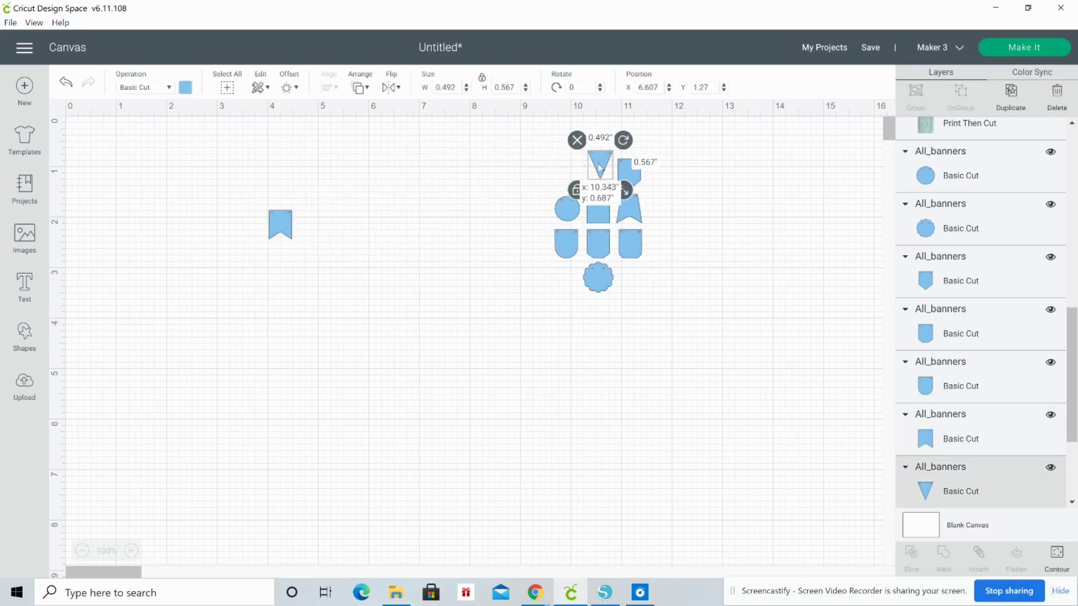
pyautogui.moveTo(494, 135); pyautogui.dragTo(714, 318)
pyautogui.press('Delete')
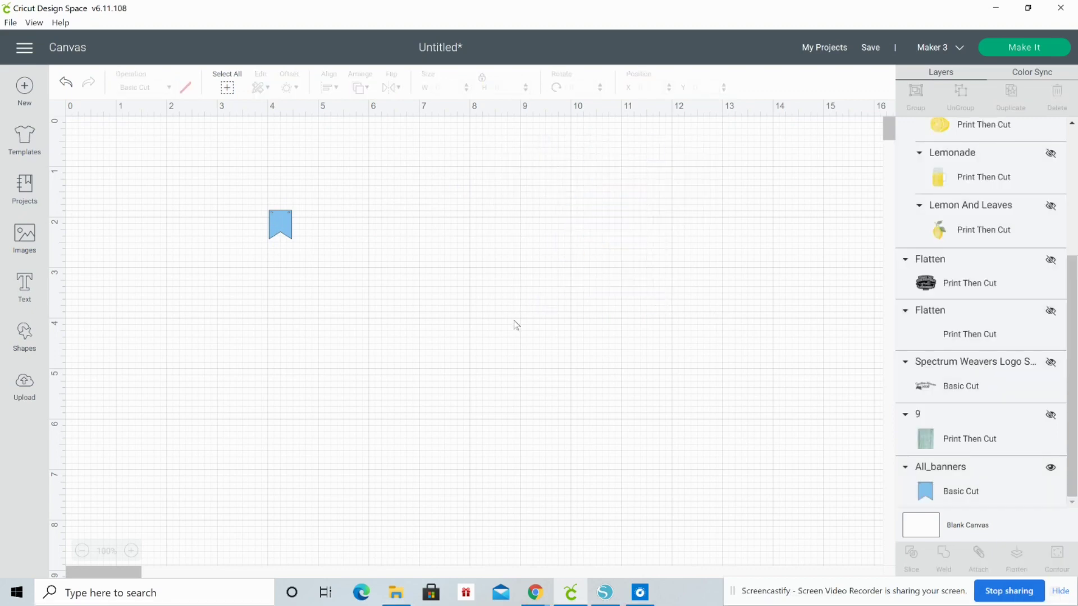
# Enlarge the swallowtail banner to about 3.6 by 4.6 in and move it to the middle of the canvas
pyautogui.click(279, 231)
pyautogui.moveTo(308, 257); pyautogui.dragTo(470, 384)
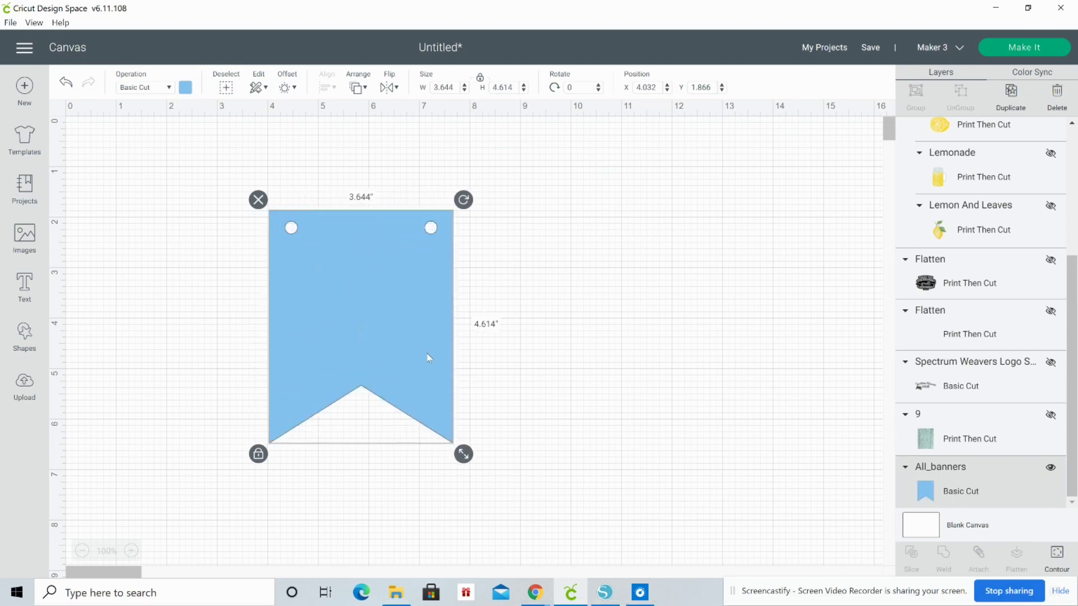
pyautogui.moveTo(379, 318); pyautogui.dragTo(476, 339)
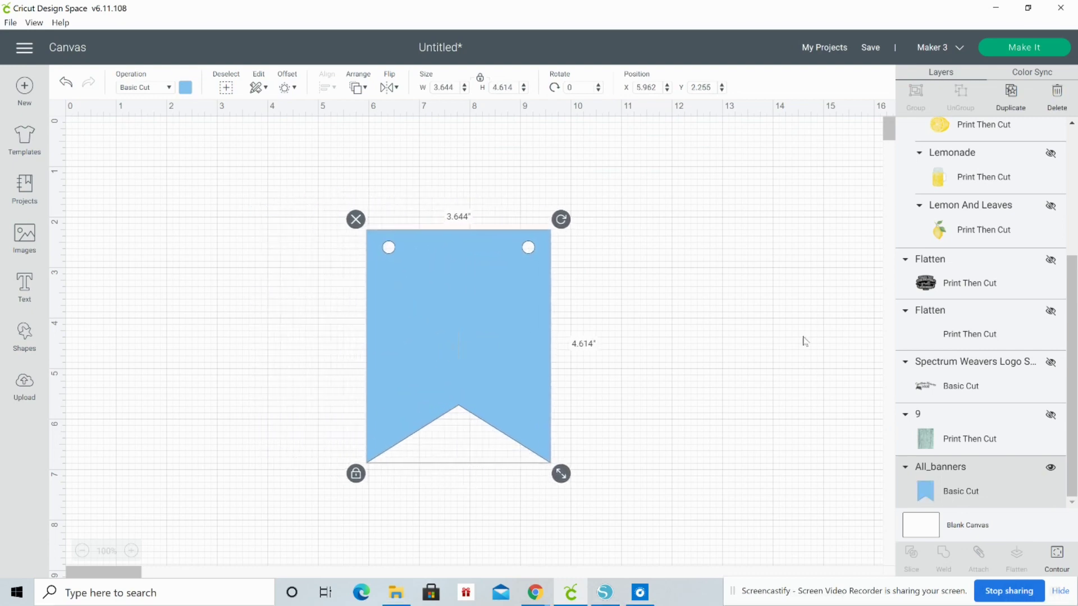
# Unhide the teal wood-grain image, move it beside the banner and enlarge it to 4.25 by 5.5 in
pyautogui.click(1052, 416)
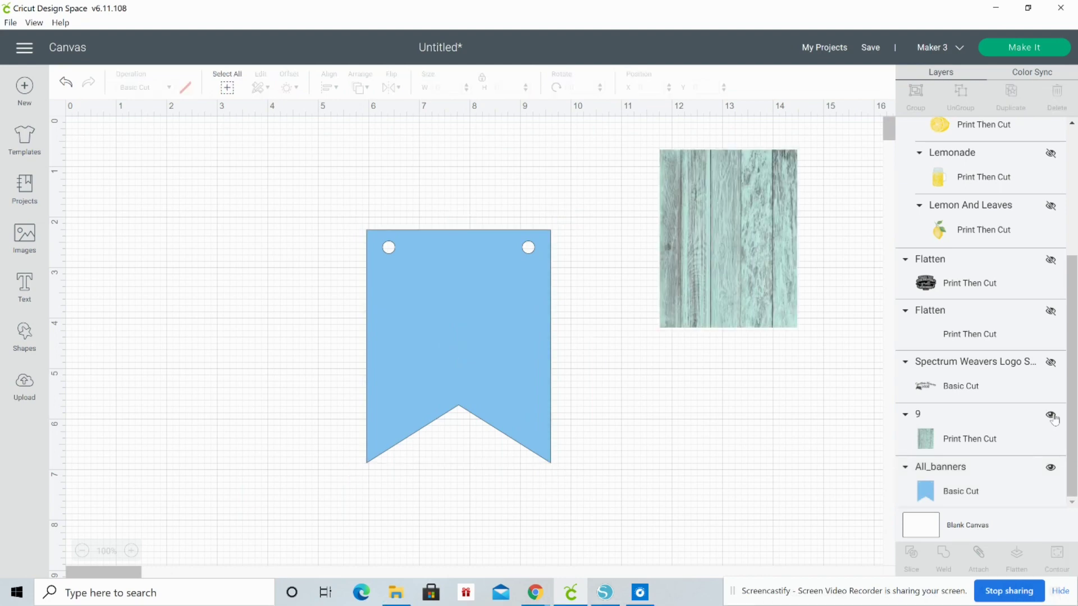
pyautogui.moveTo(751, 259); pyautogui.dragTo(670, 253)
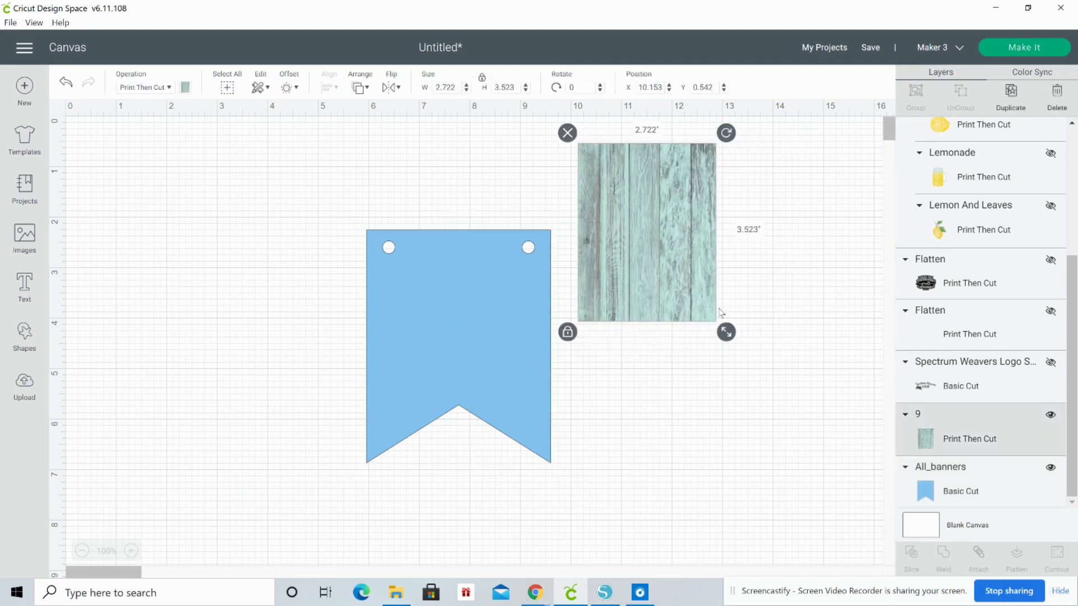
pyautogui.moveTo(726, 332); pyautogui.dragTo(806, 416)
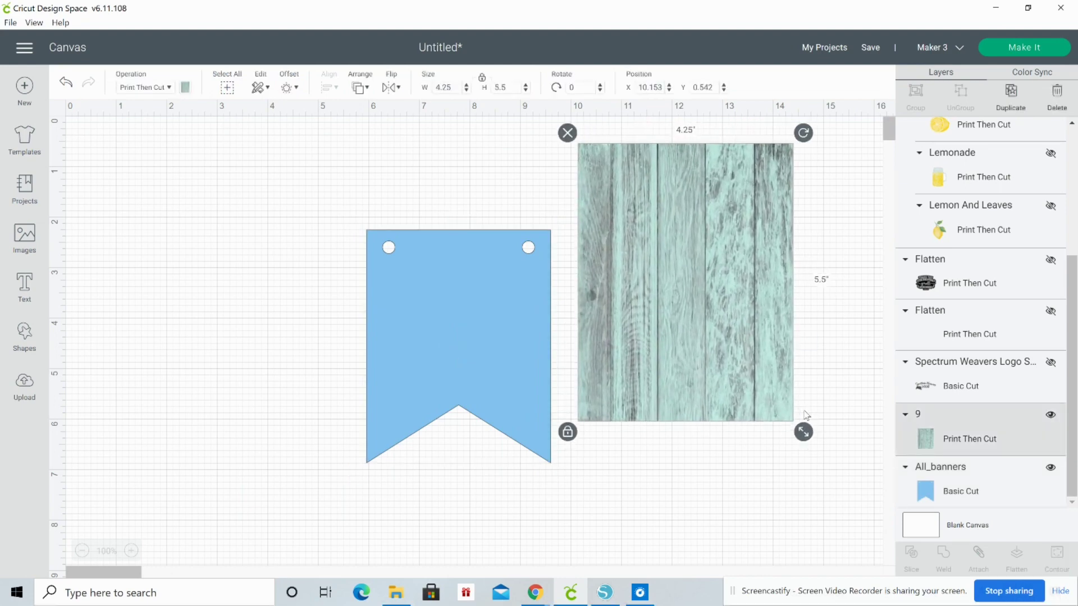
# Place the blue banner within the wood-grain image, select both and slice them
pyautogui.moveTo(475, 324); pyautogui.dragTo(705, 264)
pyautogui.moveTo(471, 270); pyautogui.dragTo(858, 290)
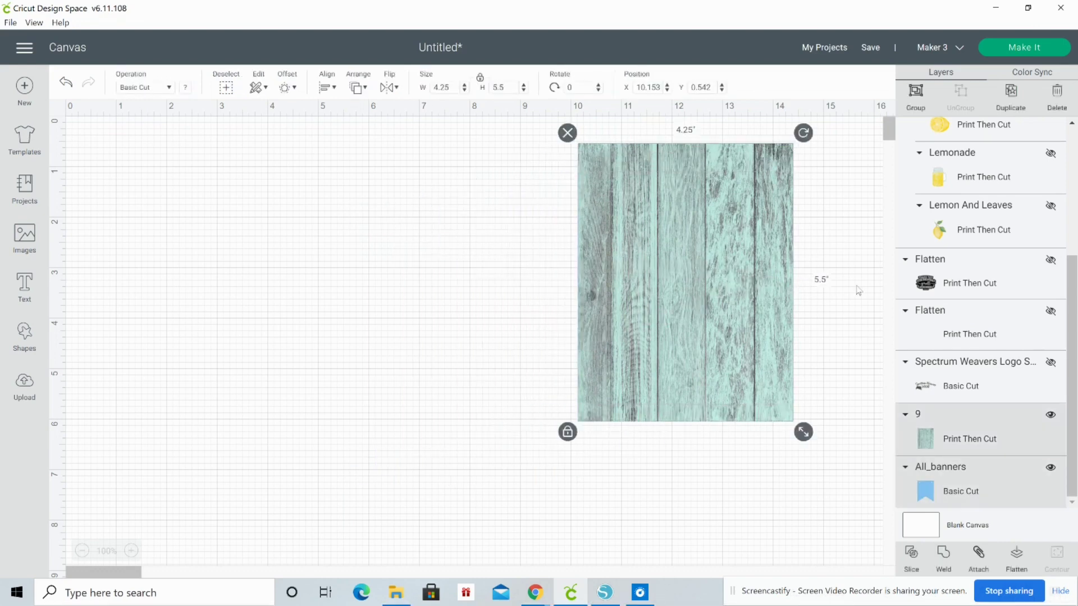
pyautogui.click(911, 554)
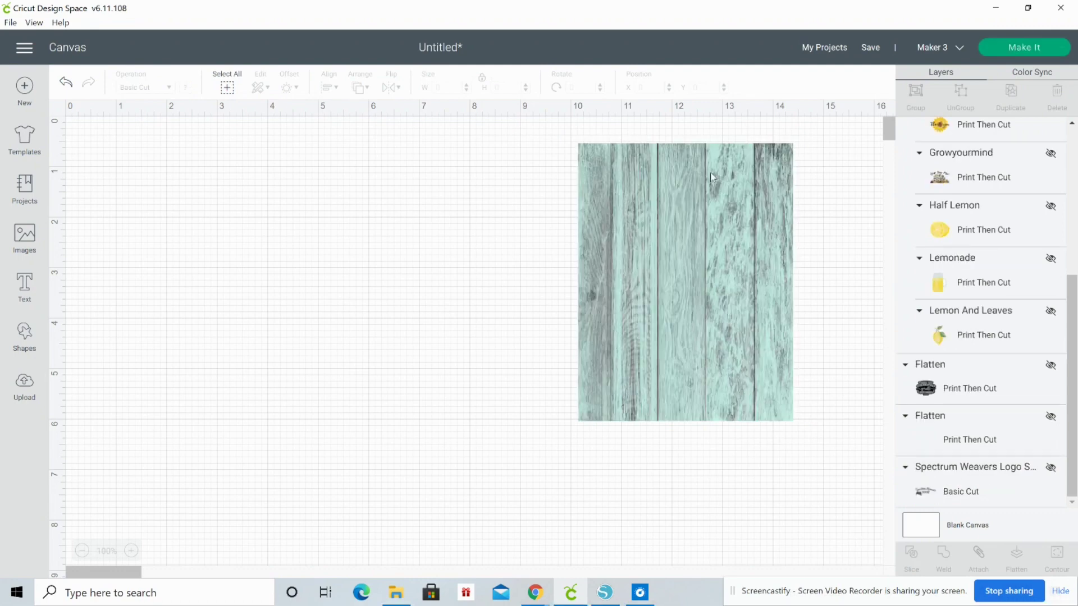
# Separate the wood-grain banner from the slice results and delete the leftover wood-grain piece and blue banner
pyautogui.click(708, 156)
pyautogui.moveTo(708, 156); pyautogui.dragTo(480, 189)
pyautogui.press('Delete')
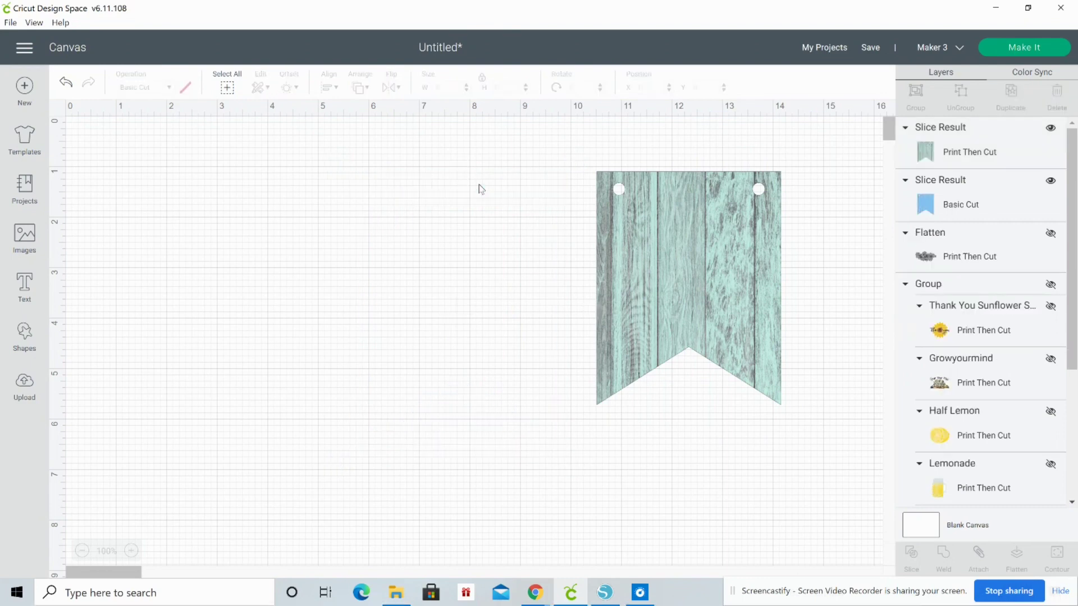
pyautogui.moveTo(730, 214); pyautogui.dragTo(398, 228)
pyautogui.click(686, 282)
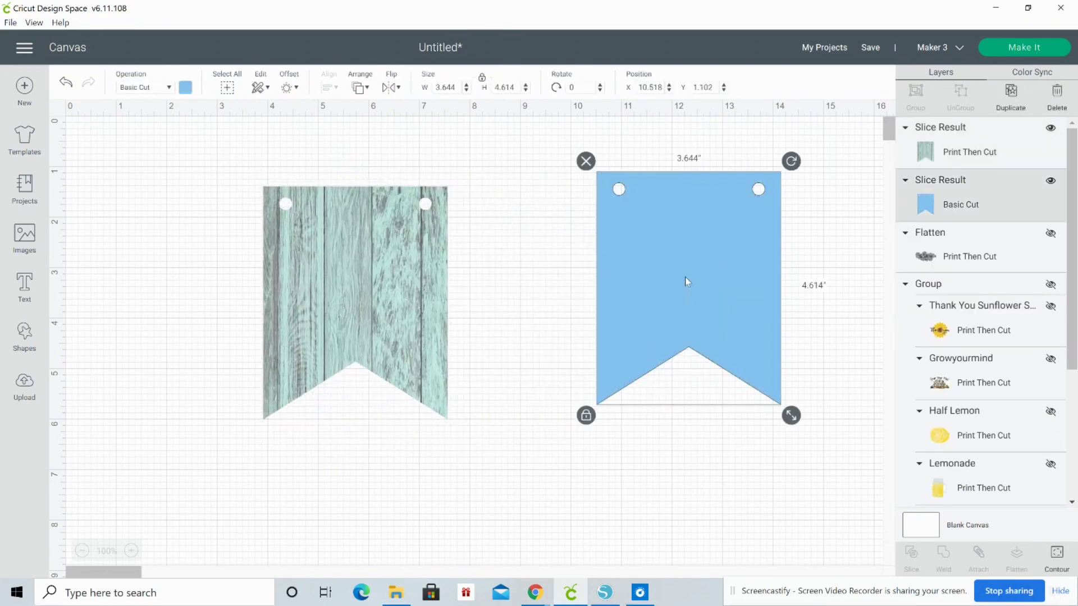
pyautogui.press('Delete')
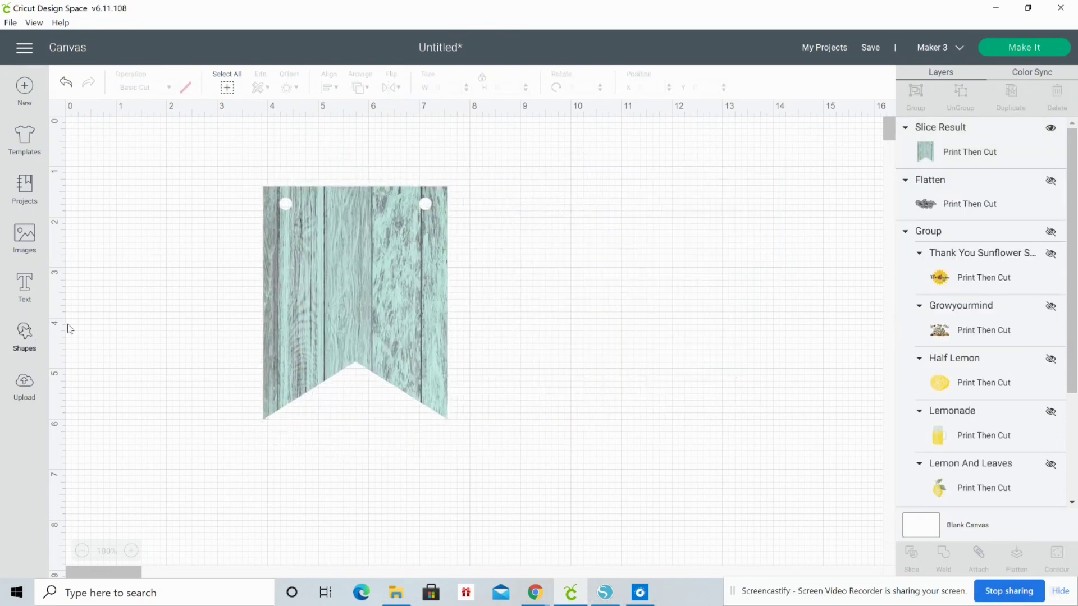
# Duplicate the wood-grain banner twice and line up the three banners in a row
pyautogui.moveTo(267, 299); pyautogui.dragTo(278, 297)
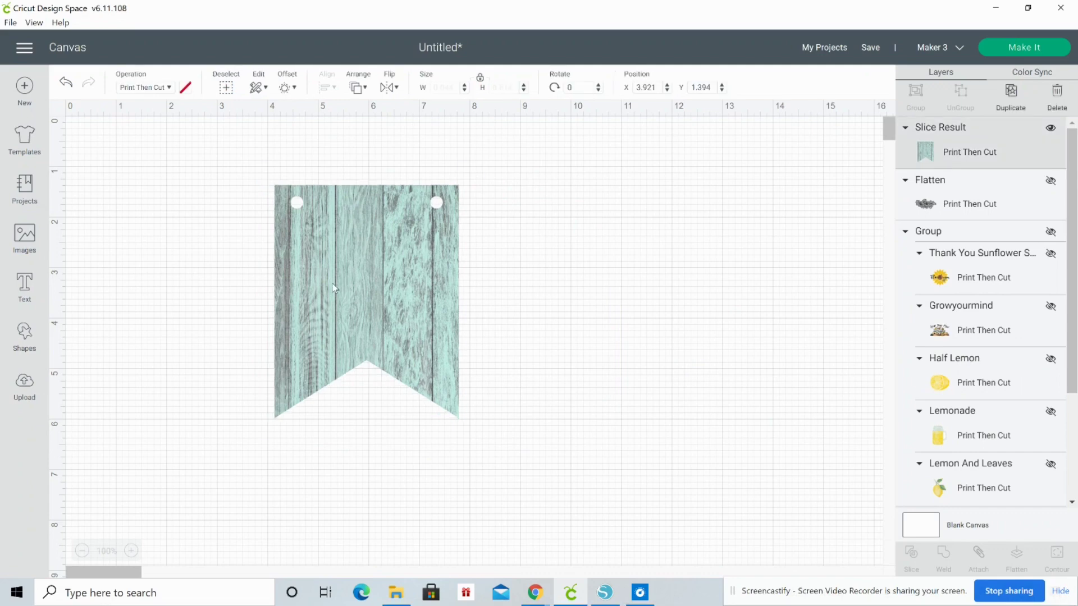
pyautogui.click(1016, 93)
pyautogui.click(1016, 93)
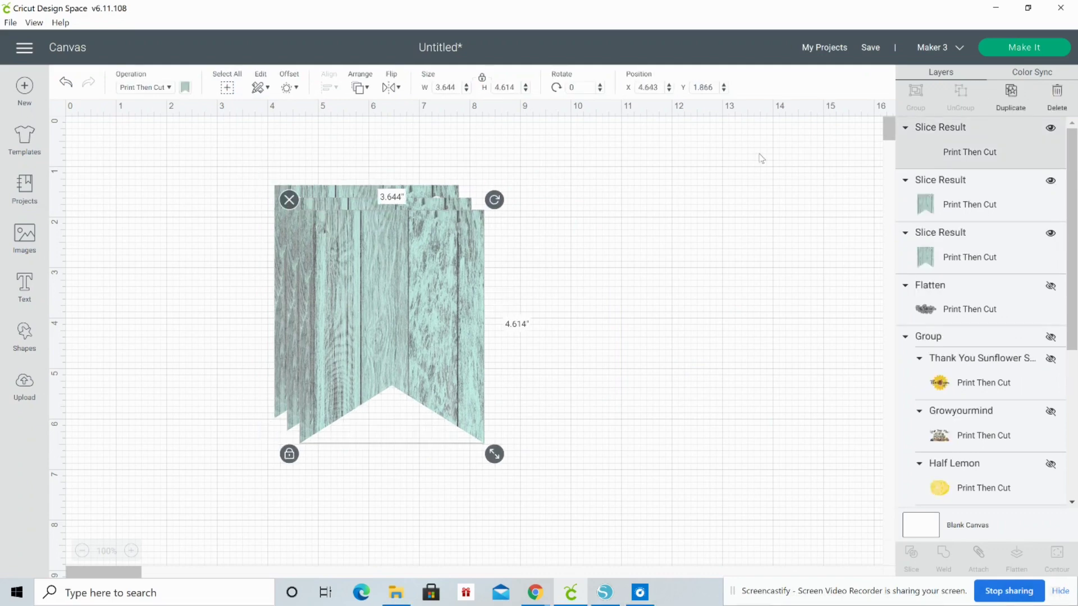
pyautogui.moveTo(313, 338); pyautogui.dragTo(684, 318)
pyautogui.moveTo(455, 269); pyautogui.dragTo(640, 265)
pyautogui.moveTo(439, 246); pyautogui.dragTo(292, 257)
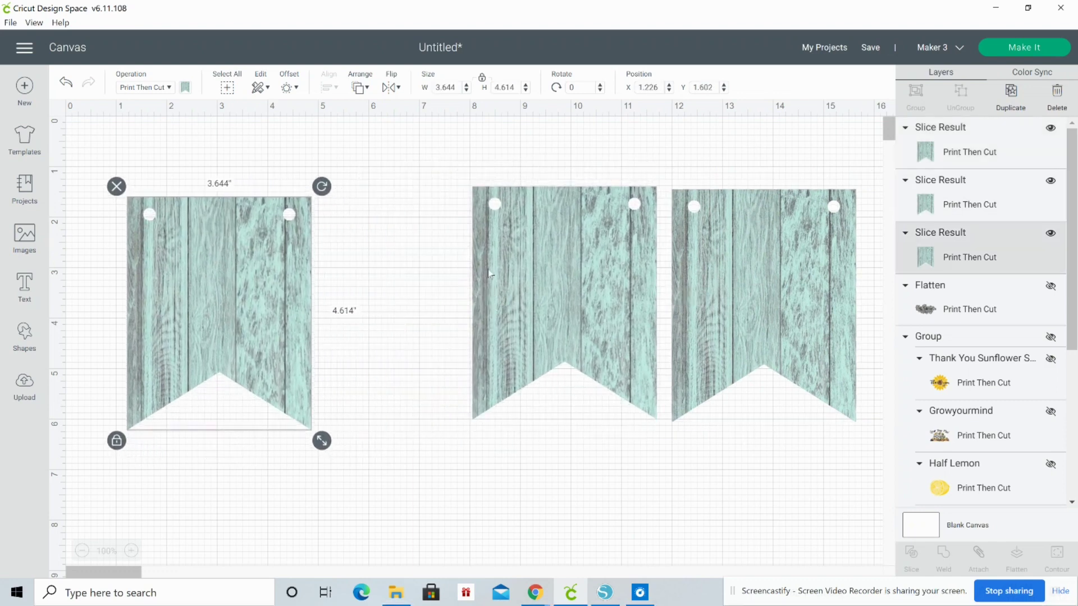
pyautogui.click(521, 286)
pyautogui.moveTo(521, 285); pyautogui.dragTo(405, 291)
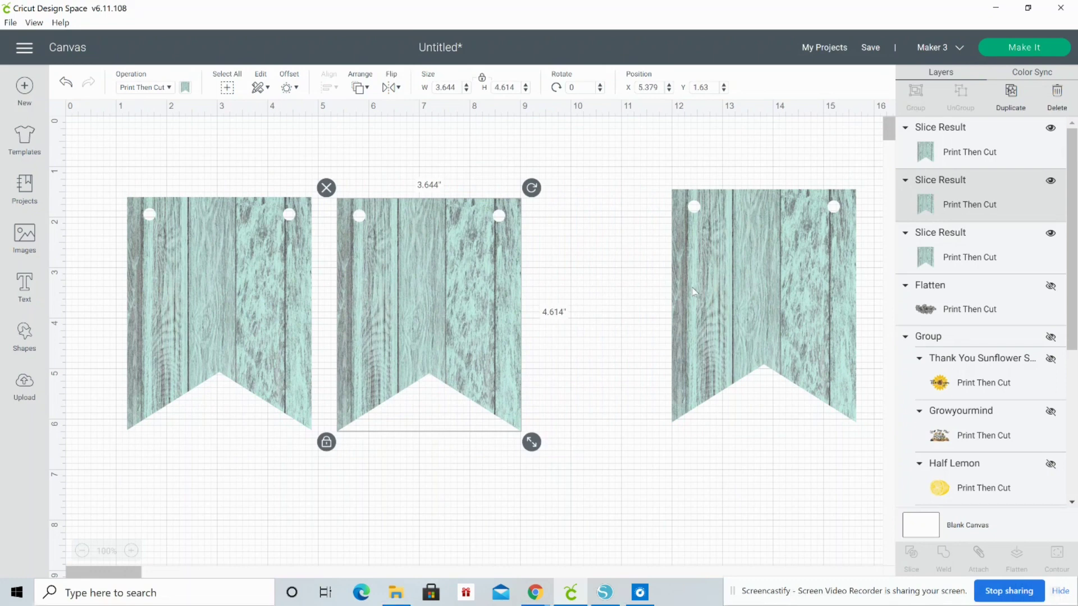
pyautogui.moveTo(694, 292); pyautogui.dragTo(608, 306)
pyautogui.click(25, 286)
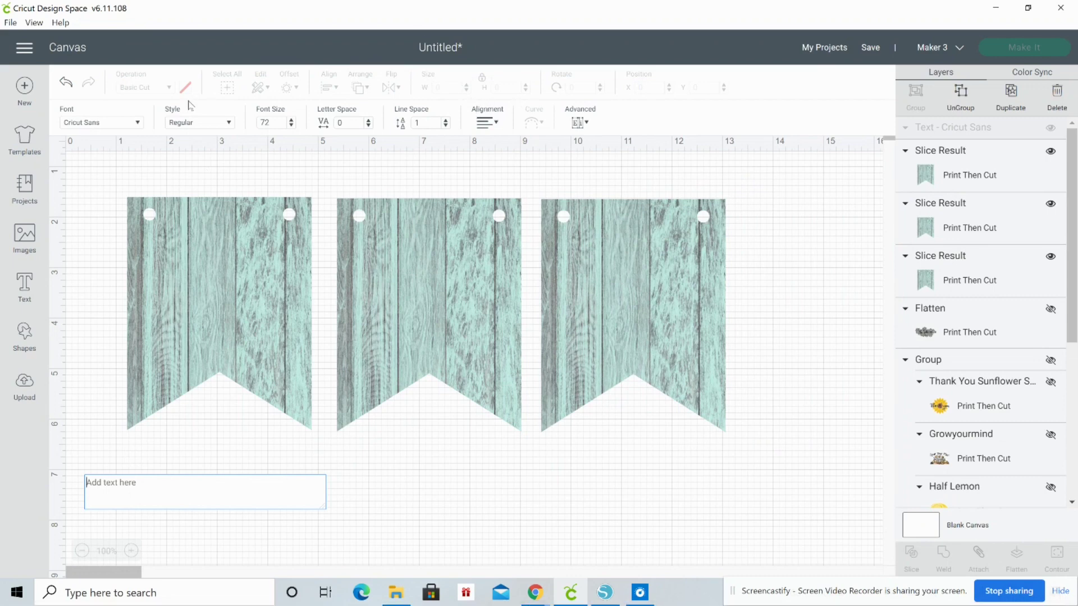
pyautogui.click(137, 122)
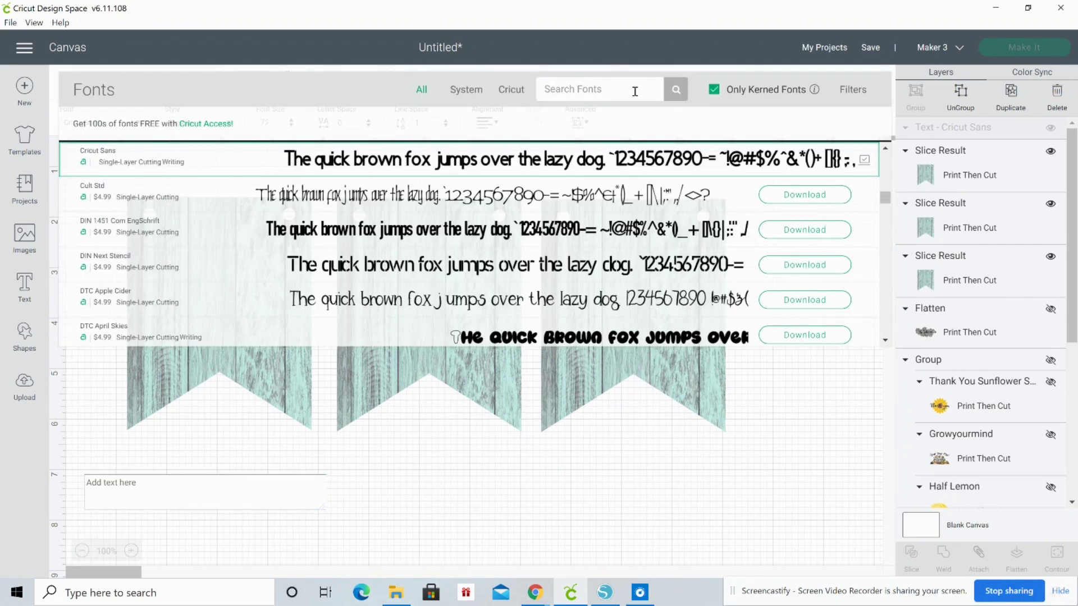
pyautogui.click(611, 88)
pyautogui.write('d')
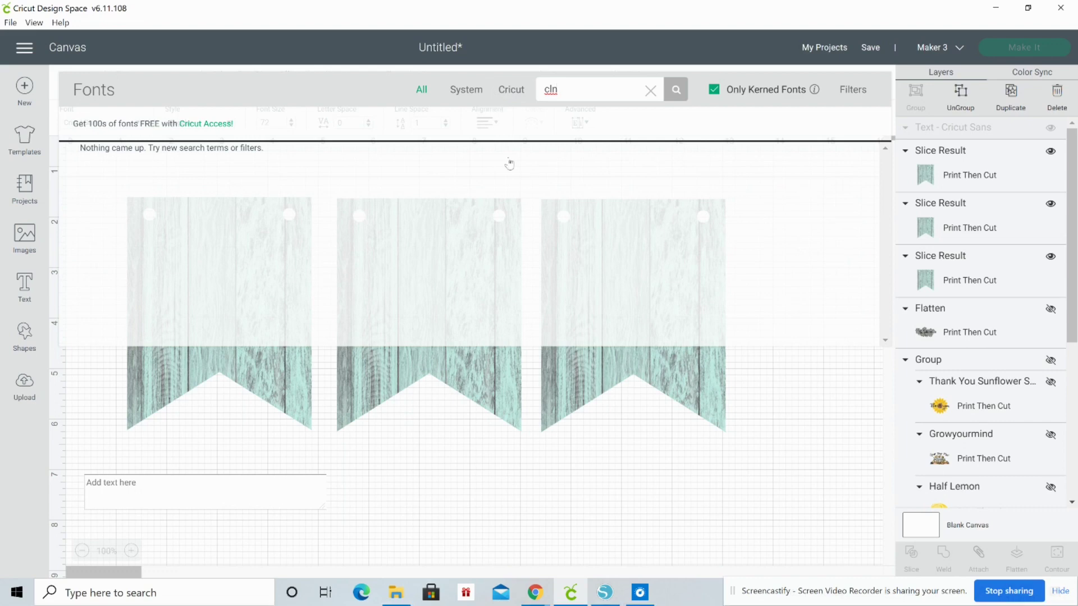
pyautogui.press('BackSpace')
pyautogui.press('BackSpace')
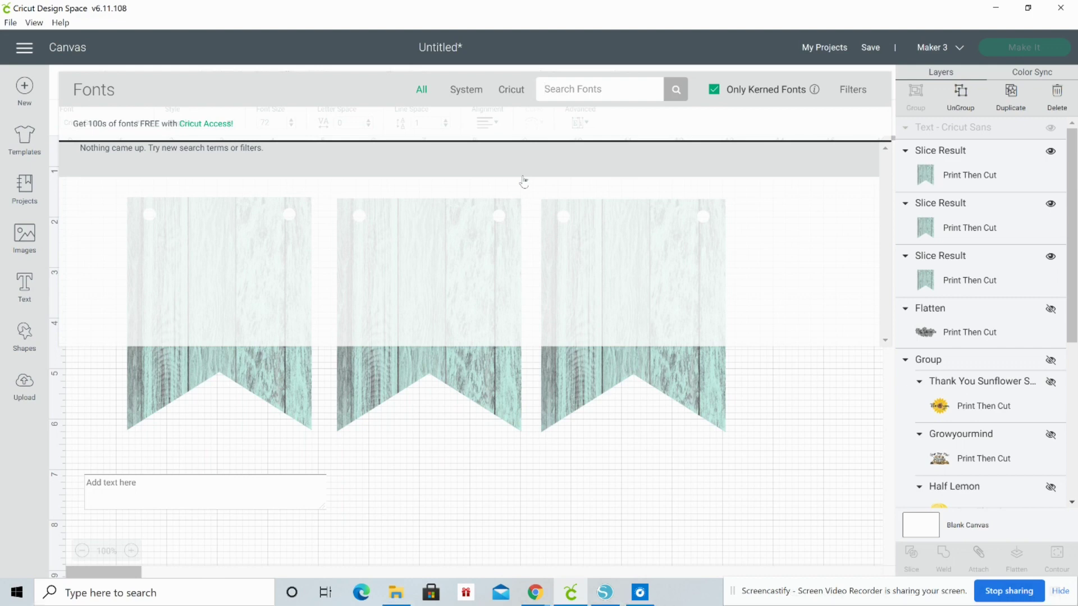
pyautogui.write('d')
pyautogui.press('BackSpace')
pyautogui.press('BackSpace')
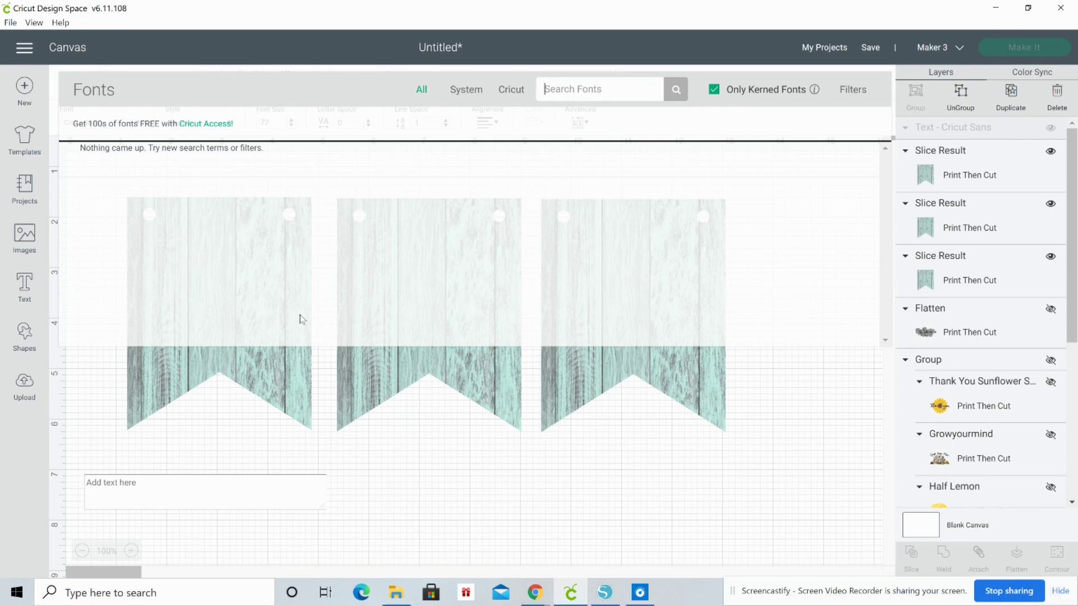
pyautogui.click(456, 92)
pyautogui.click(422, 91)
pyautogui.click(794, 423)
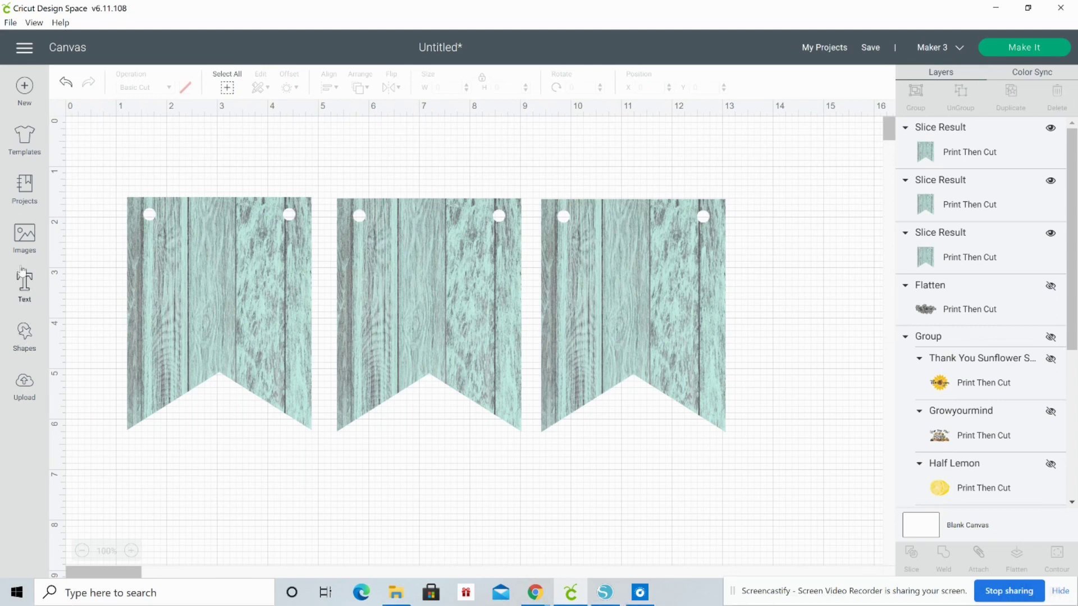
# Add the text ONE in Cricut Sans and enlarge it to about 5.49 by 2.35 in over the wood-grain banners
pyautogui.click(25, 289)
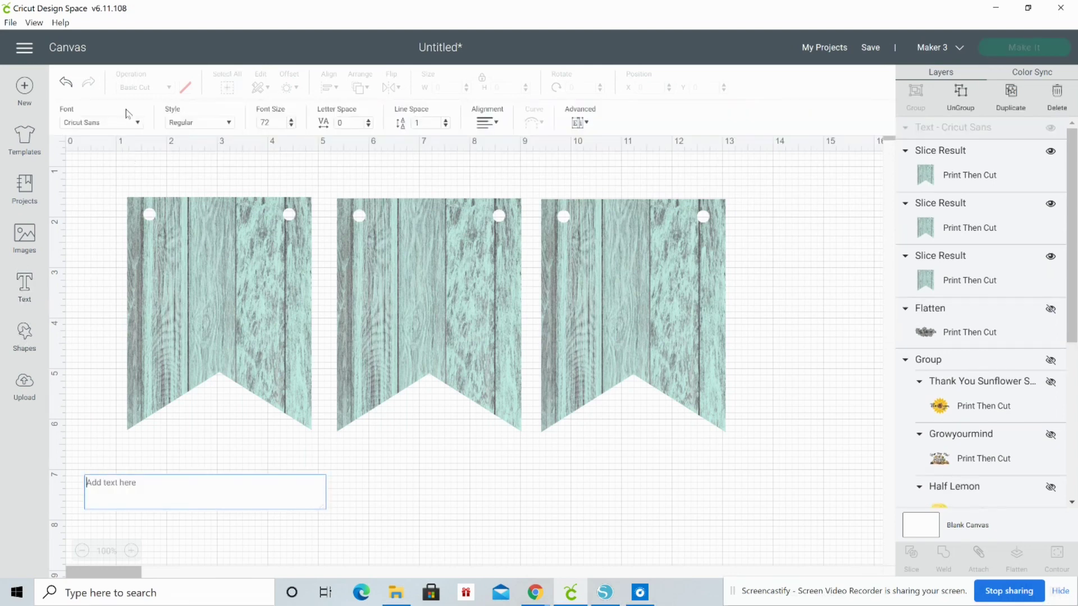
pyautogui.click(136, 124)
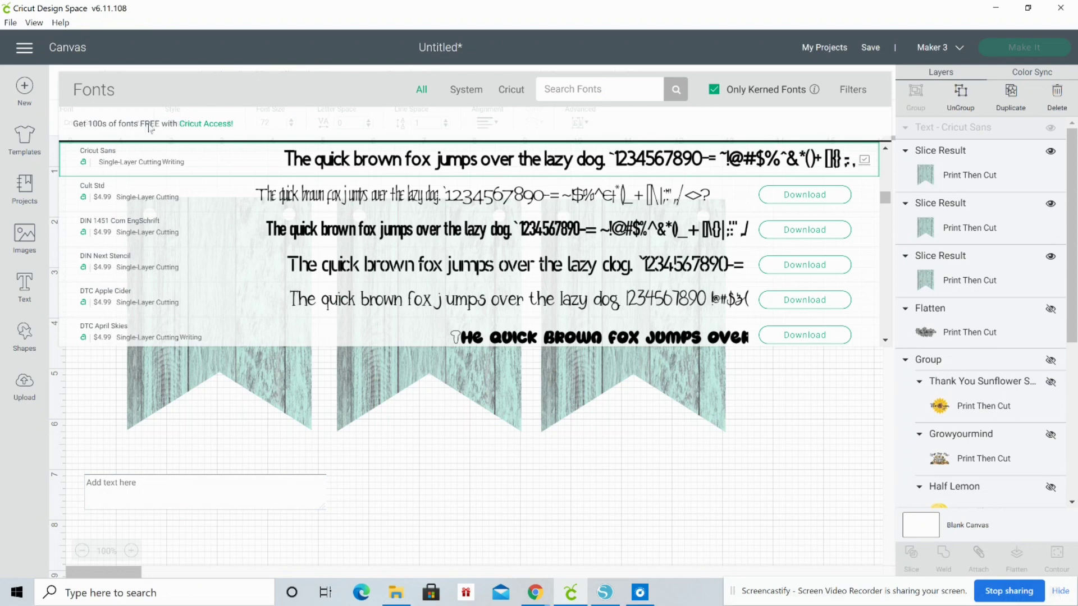
pyautogui.click(381, 165)
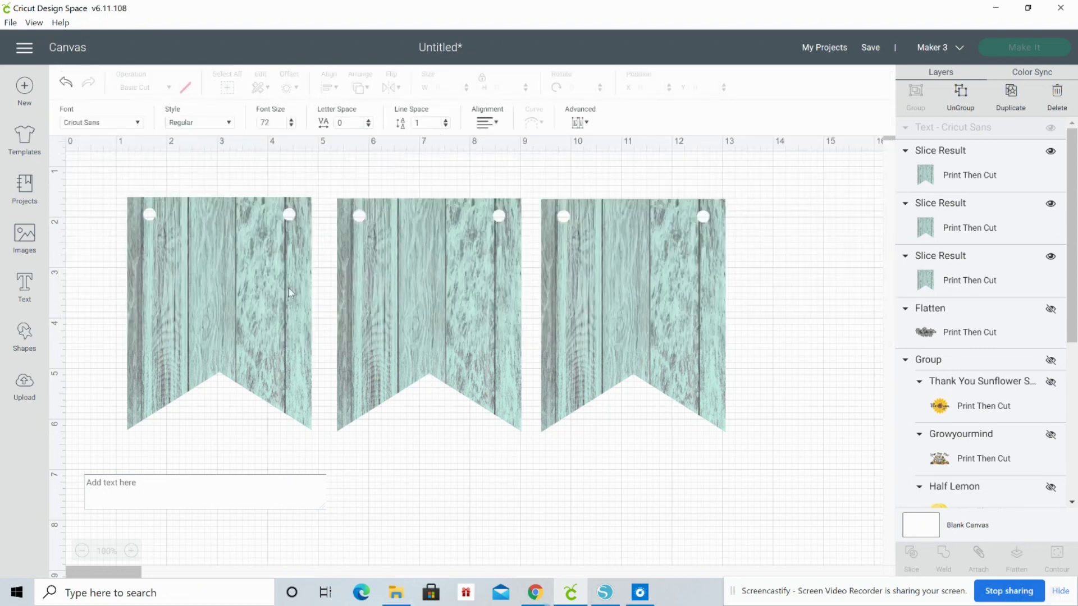
pyautogui.click(116, 481)
pyautogui.write('O')
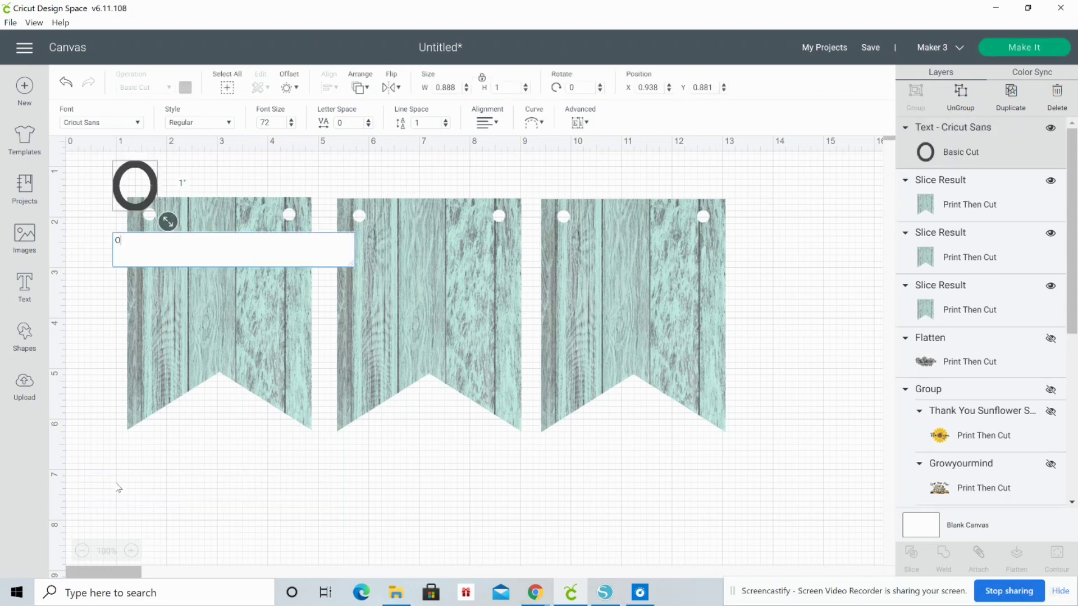
pyautogui.write('NE')
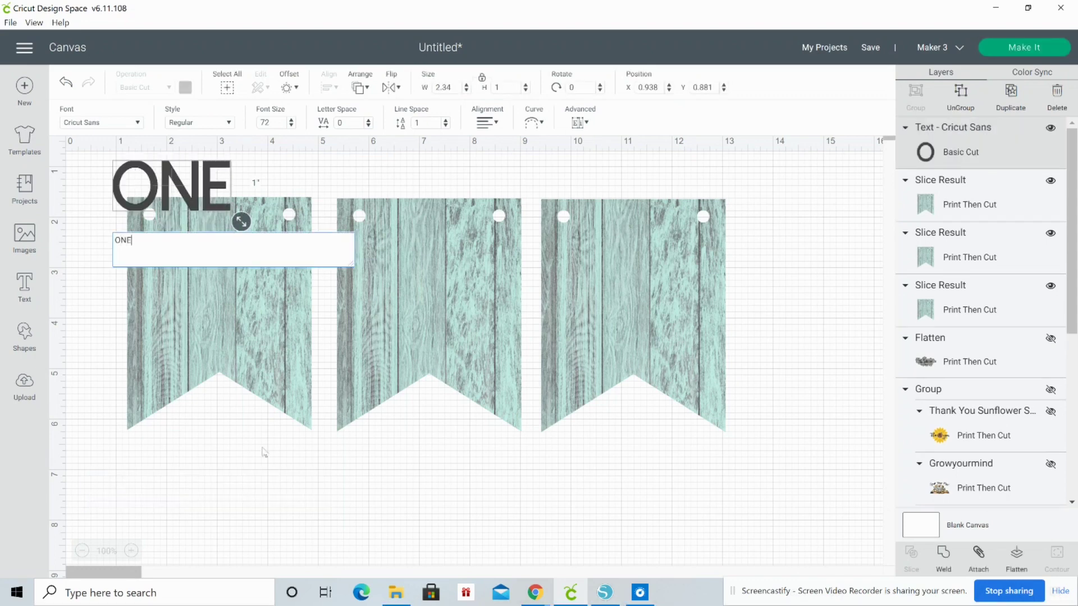
pyautogui.moveTo(241, 222); pyautogui.dragTo(392, 289)
pyautogui.moveTo(300, 223); pyautogui.dragTo(477, 309)
# Ungroup the ONE text and place the O, N and E each in the middle of its own banner, in reading order
pyautogui.rightClick(477, 309)
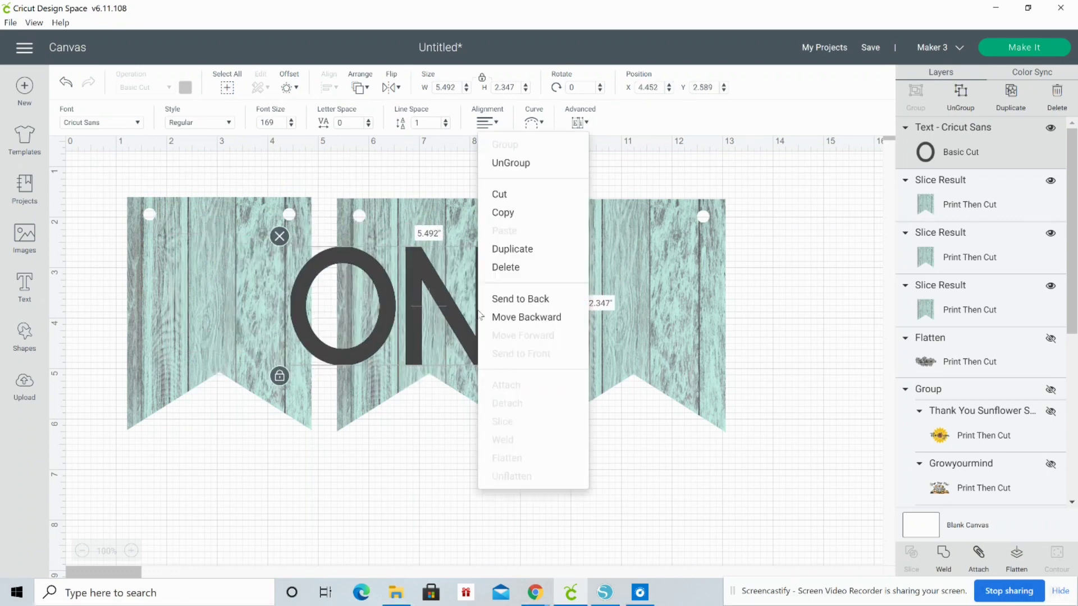
pyautogui.click(507, 164)
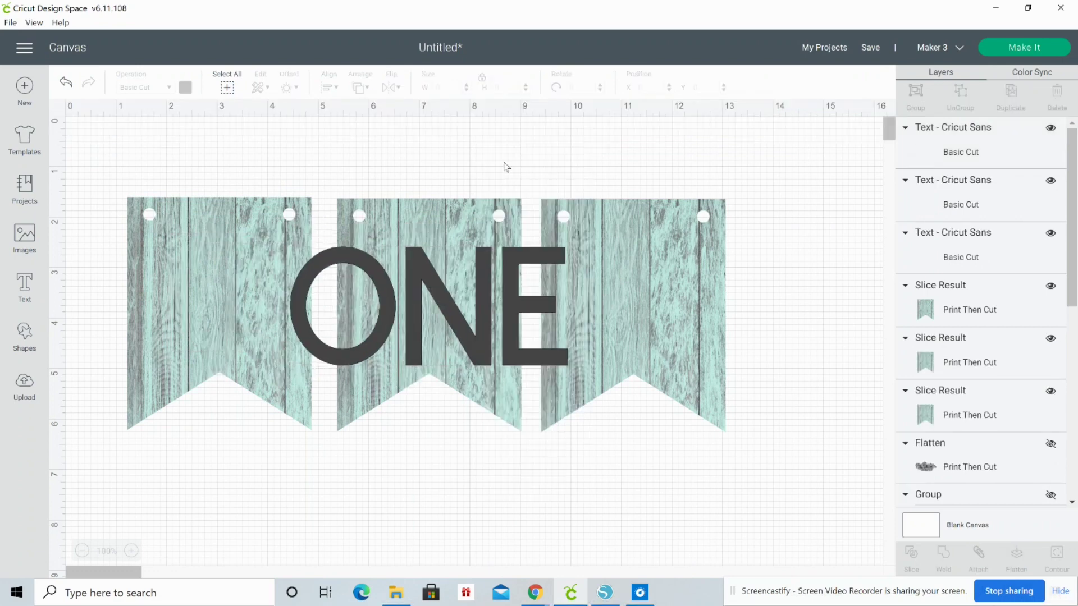
pyautogui.click(421, 308)
pyautogui.click(379, 280)
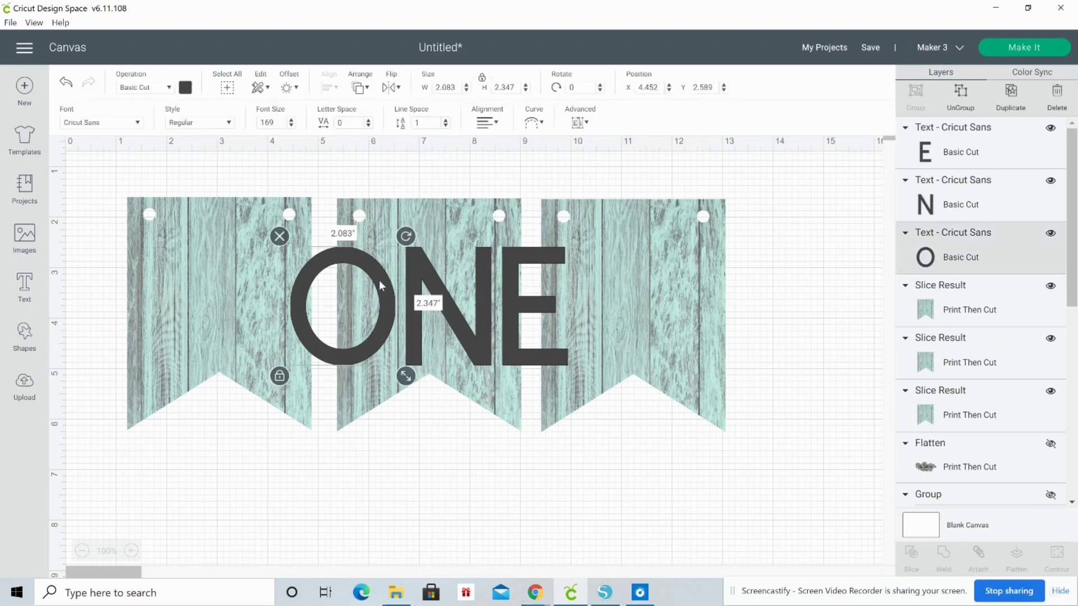
pyautogui.moveTo(379, 281); pyautogui.dragTo(247, 265)
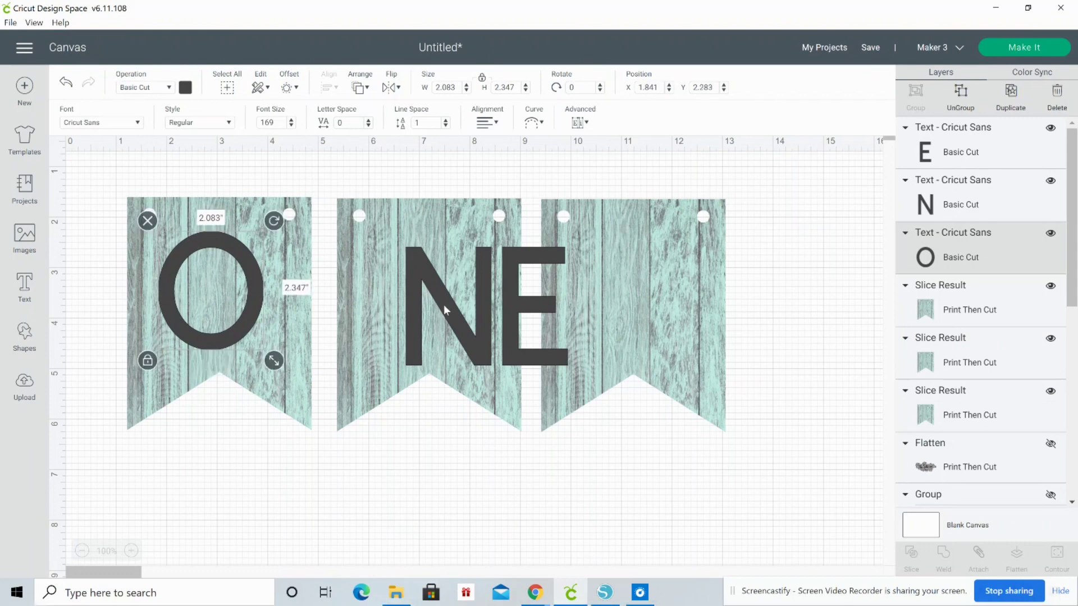
pyautogui.moveTo(443, 308); pyautogui.dragTo(418, 306)
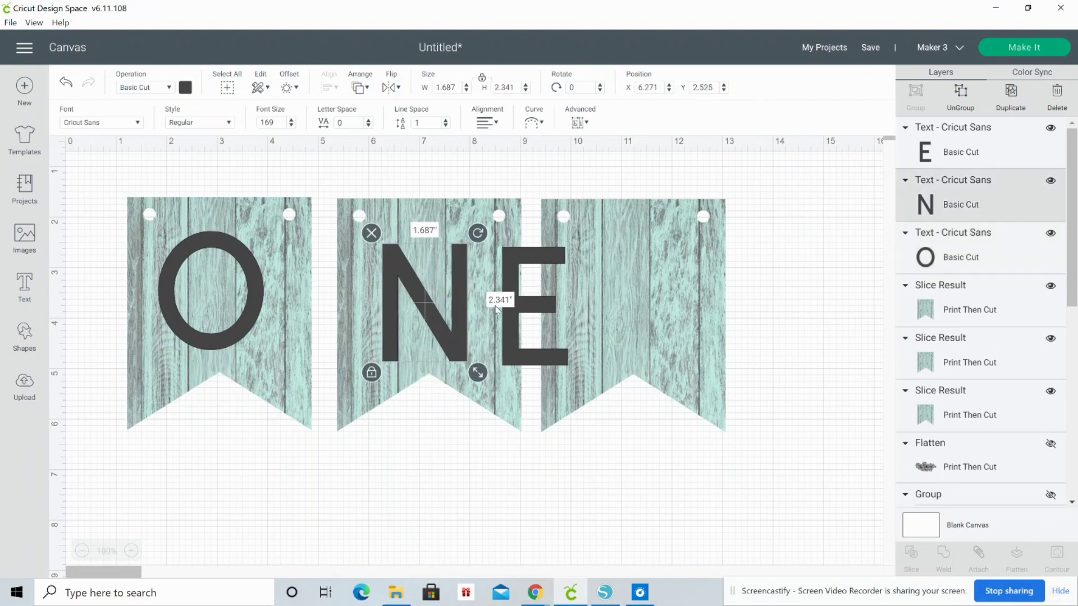
pyautogui.moveTo(519, 331); pyautogui.dragTo(610, 324)
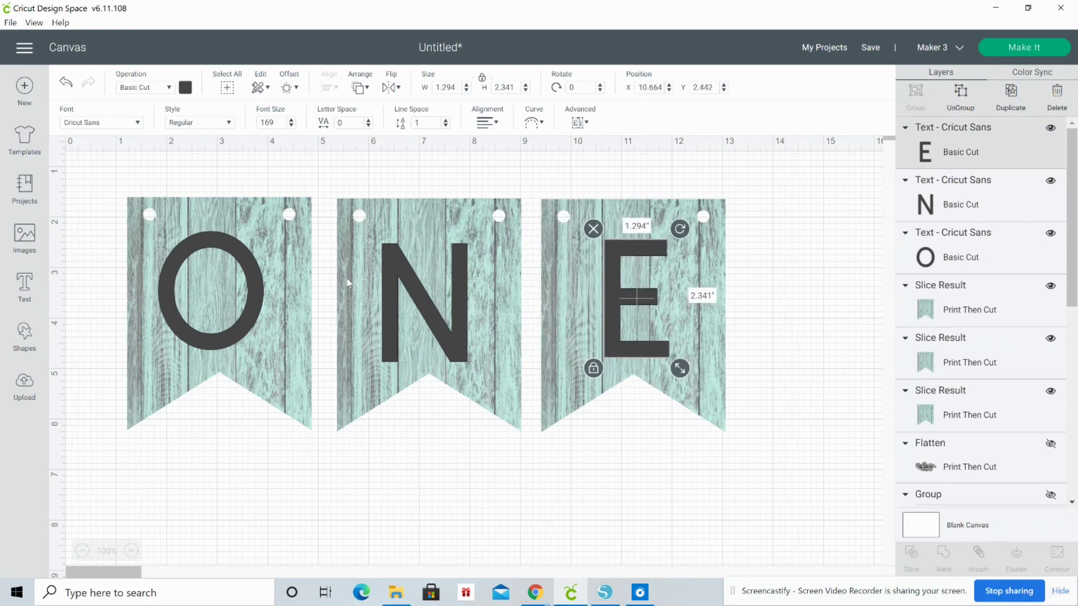
pyautogui.click(185, 88)
pyautogui.click(350, 187)
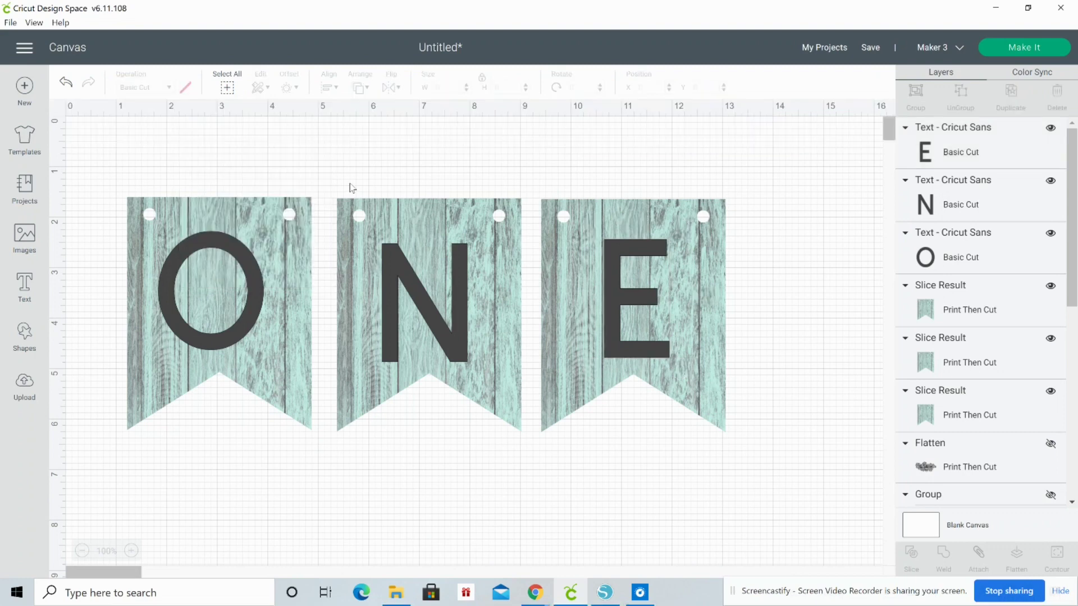
# Add a 0.045 in offset with rounded corners around the letter O and colour the offset white
pyautogui.click(247, 238)
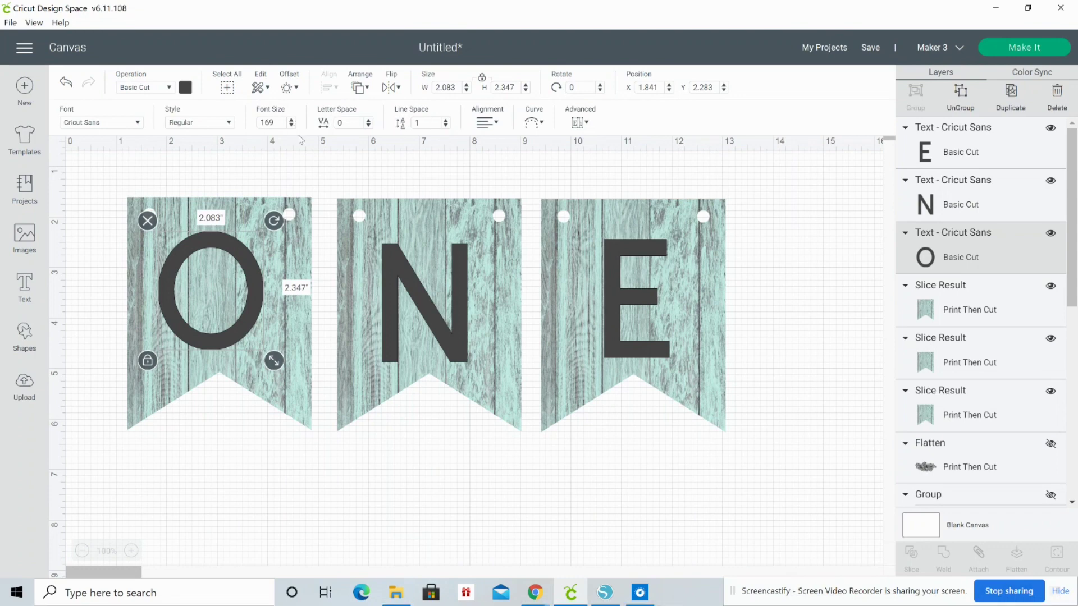
pyautogui.click(289, 89)
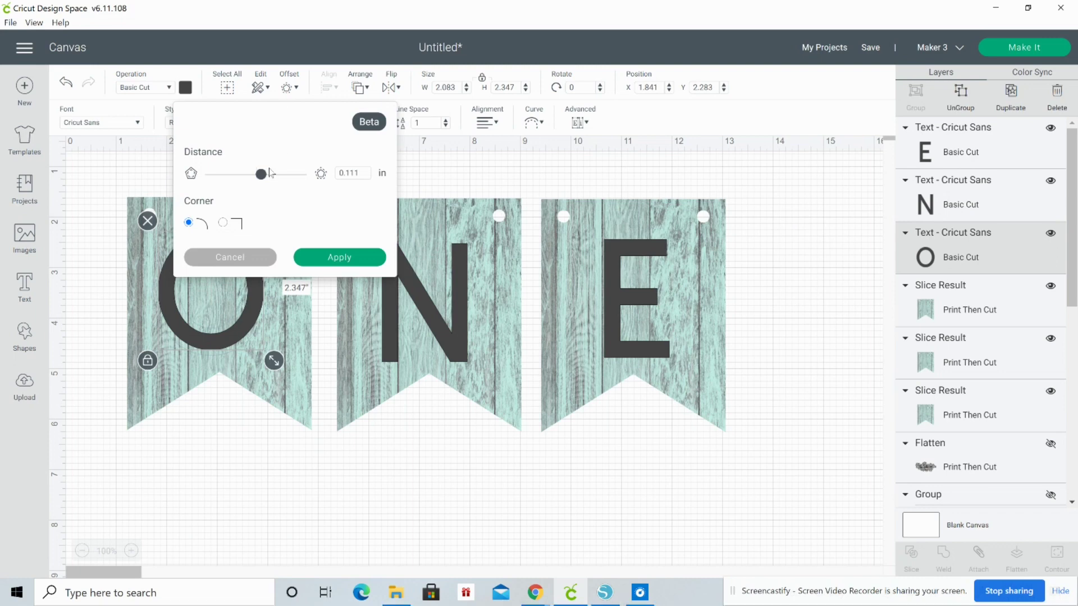
pyautogui.moveTo(265, 177); pyautogui.dragTo(261, 177)
pyautogui.click(367, 173)
pyautogui.click(327, 258)
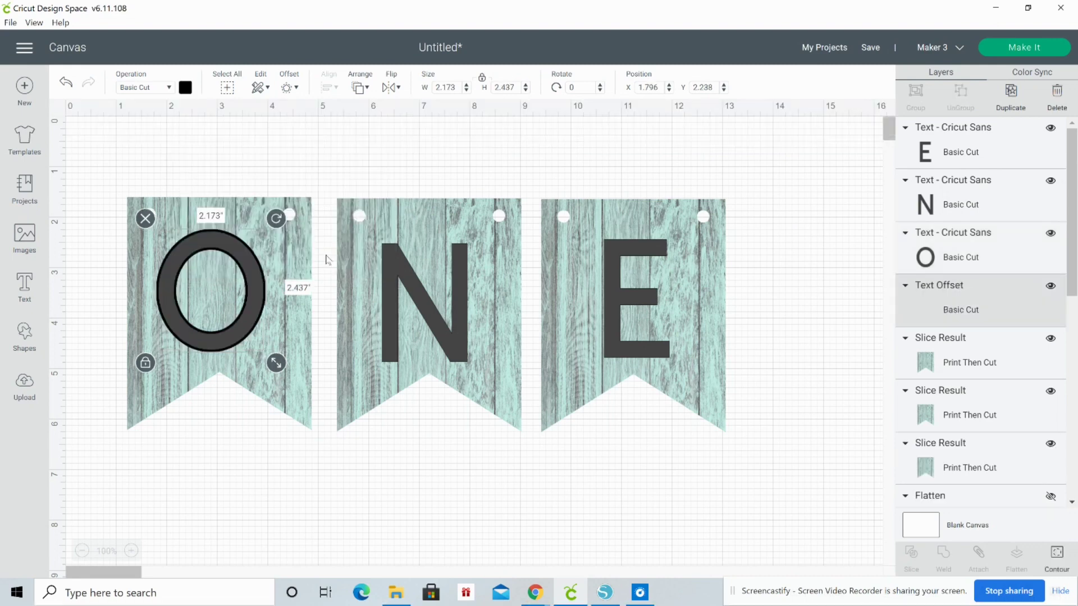
pyautogui.click(187, 87)
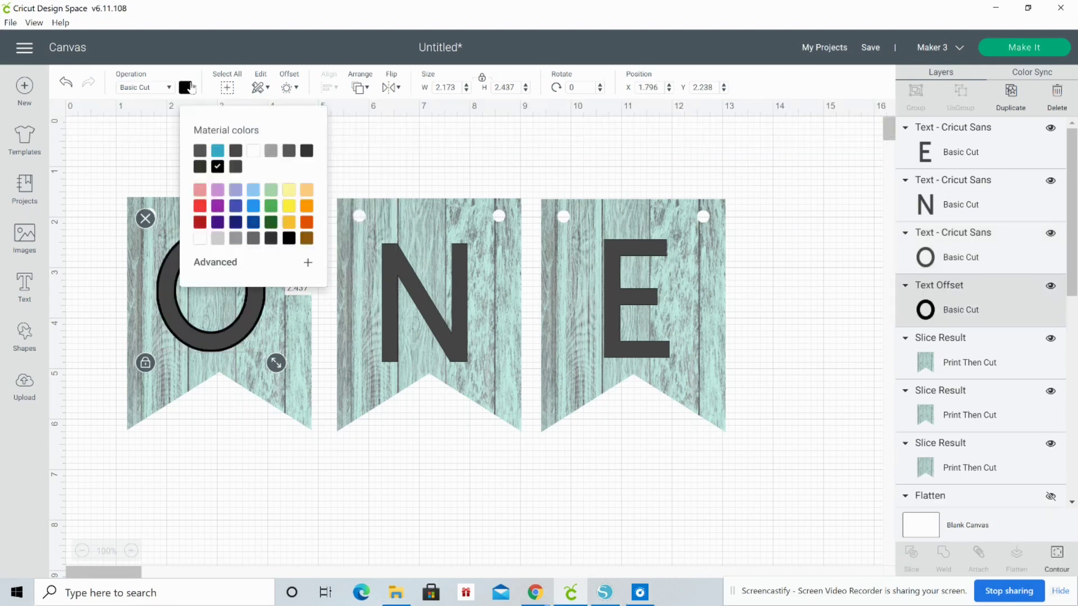
pyautogui.click(254, 151)
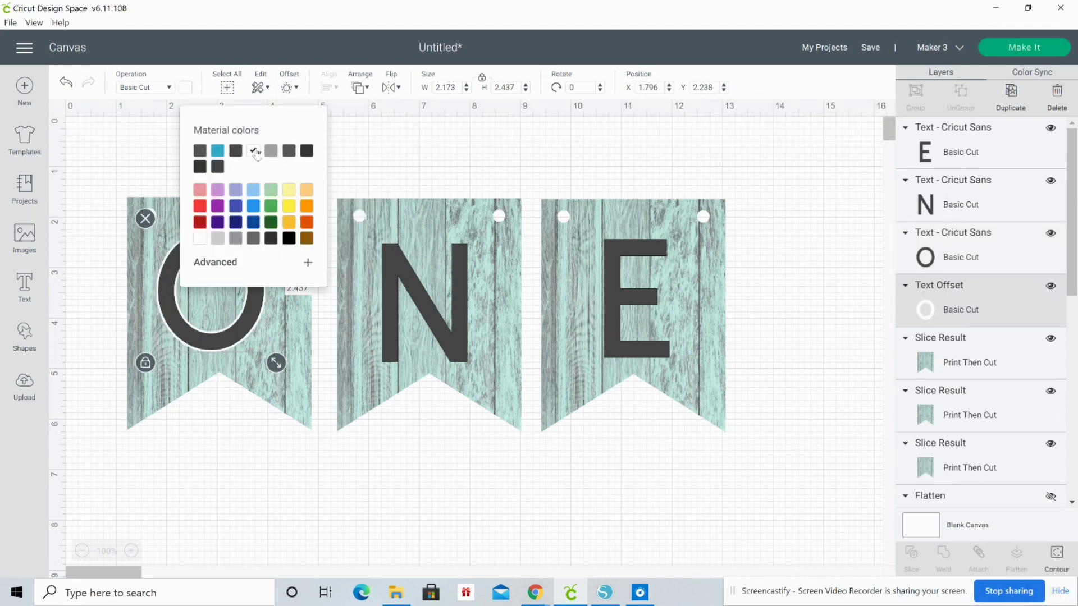
# Add a 0.045 in offset around the letter N on the middle banner and colour it white
pyautogui.click(455, 311)
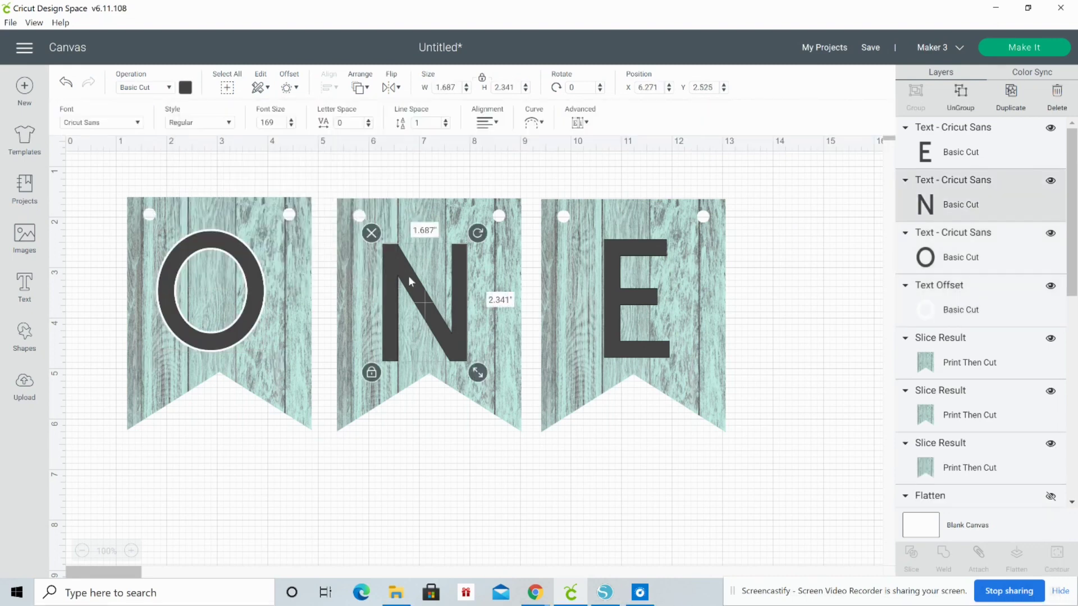
pyautogui.click(299, 88)
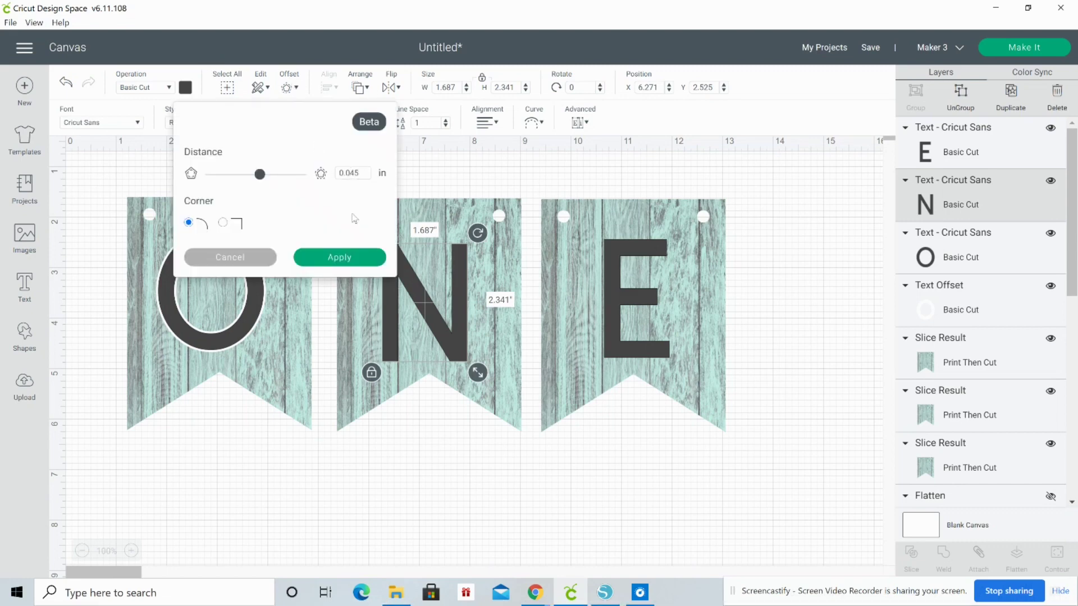
pyautogui.click(340, 258)
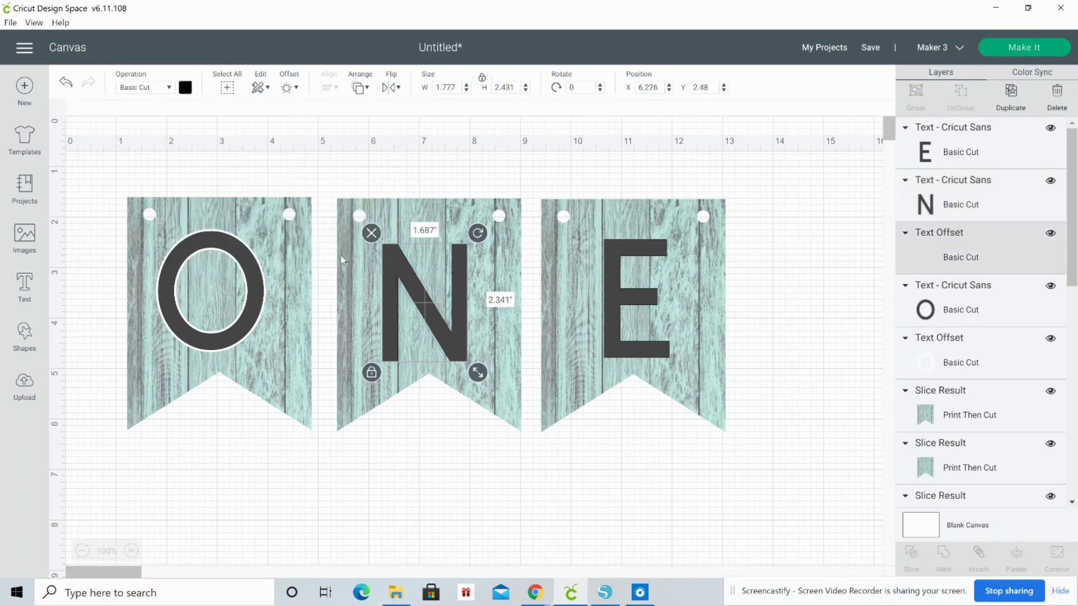
pyautogui.click(185, 87)
pyautogui.click(253, 151)
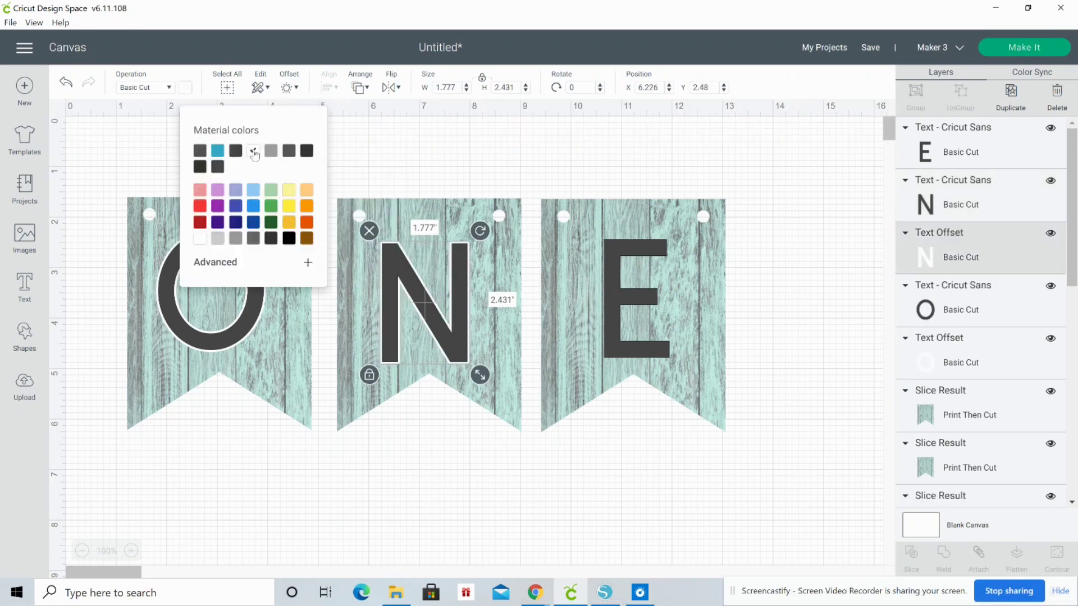
# Add a 0.045 in offset around the letter E on the third banner and colour it white
pyautogui.click(617, 303)
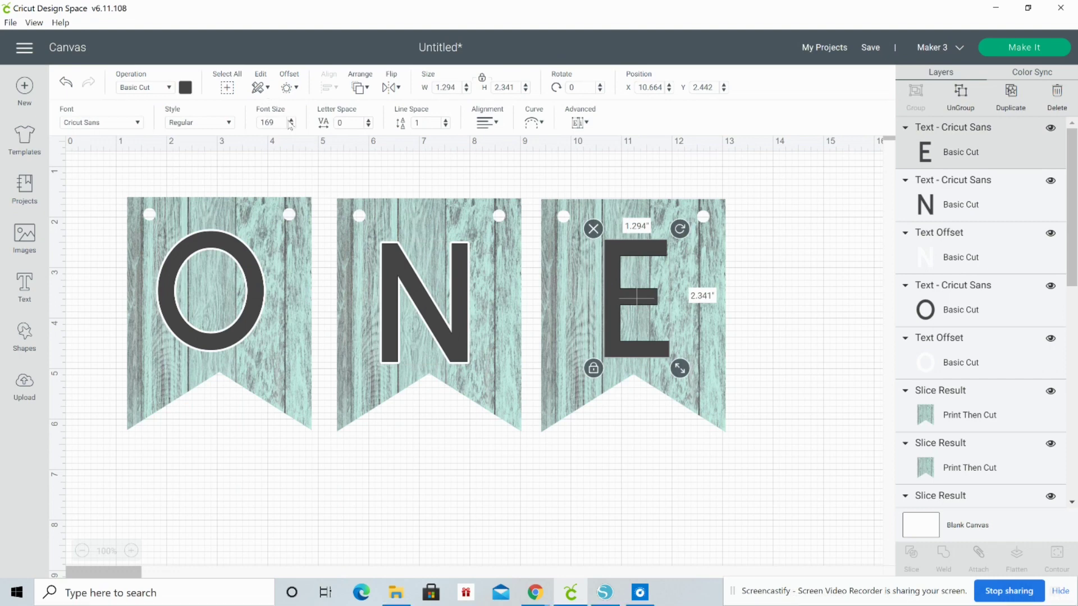
pyautogui.click(288, 90)
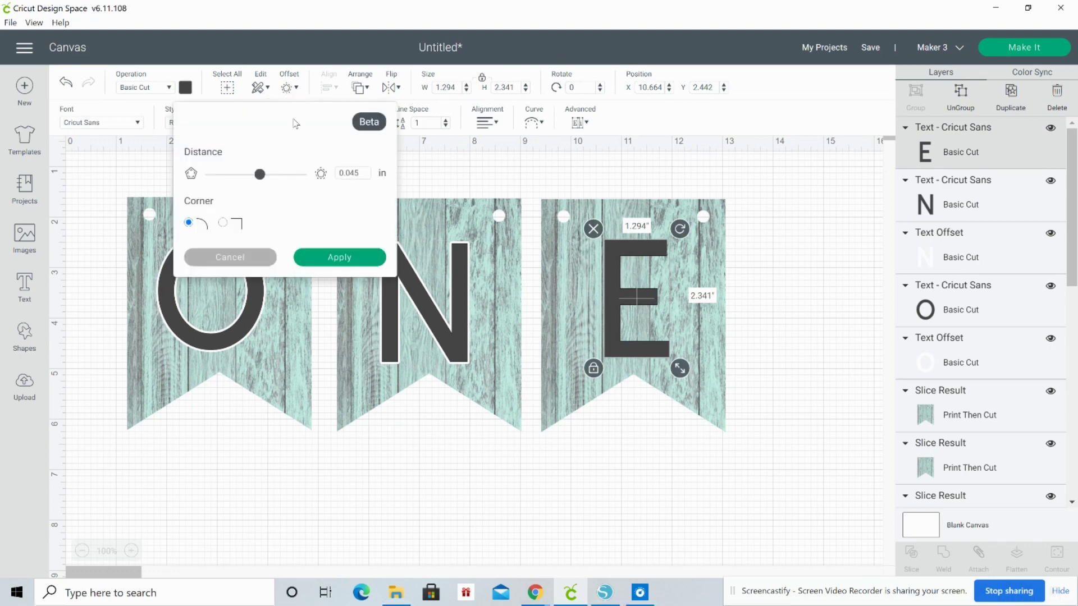
pyautogui.click(325, 264)
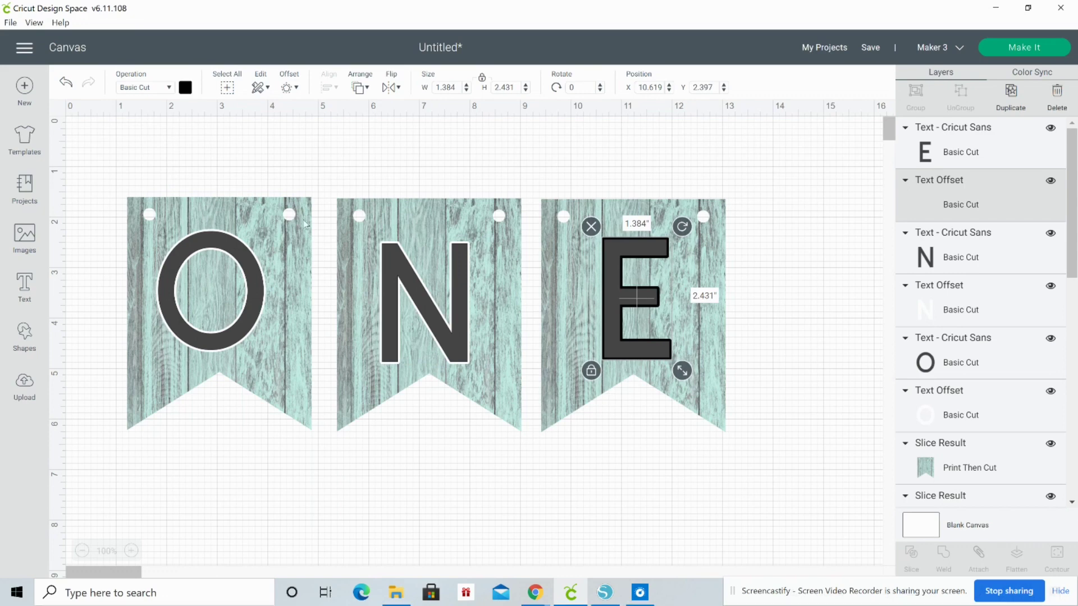
pyautogui.click(185, 87)
pyautogui.click(252, 151)
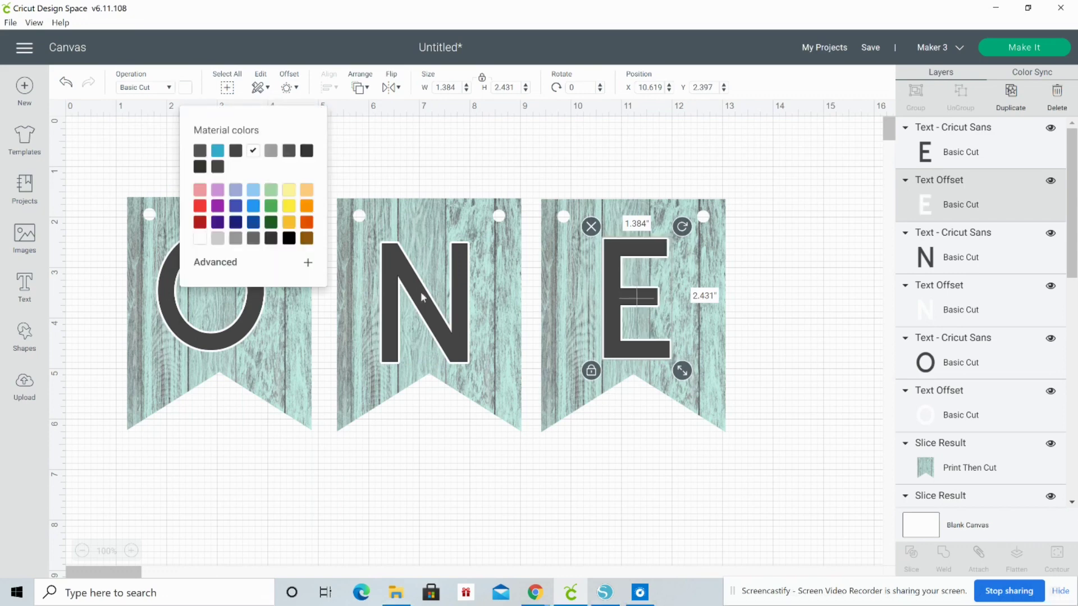
pyautogui.click(825, 305)
# Flatten each banner together with its letter and white offset, one banner at a time: E, N and O
pyautogui.moveTo(825, 303); pyautogui.dragTo(567, 314)
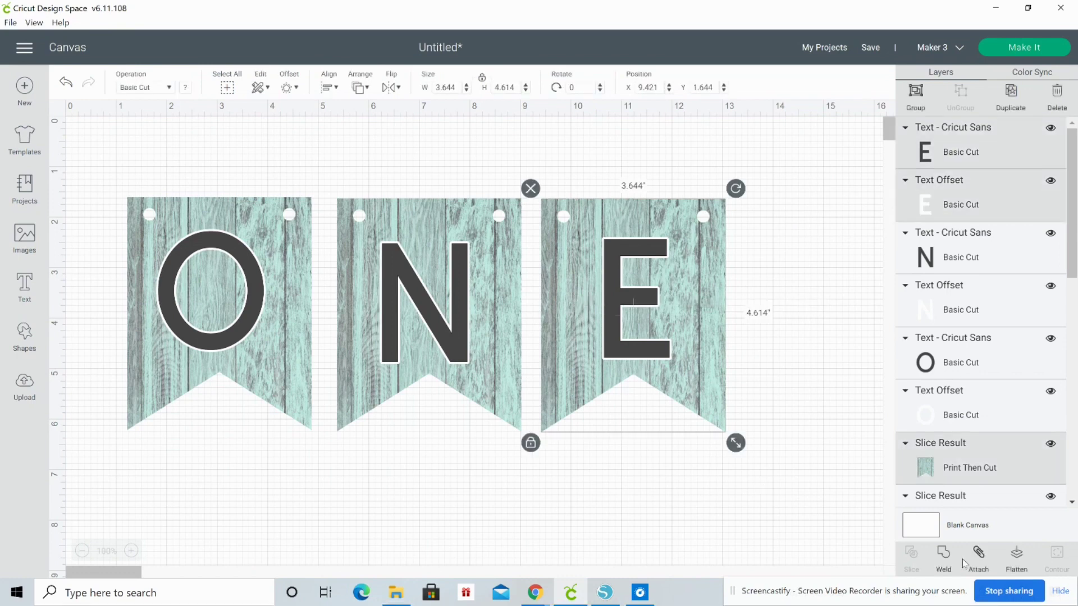
pyautogui.click(1018, 558)
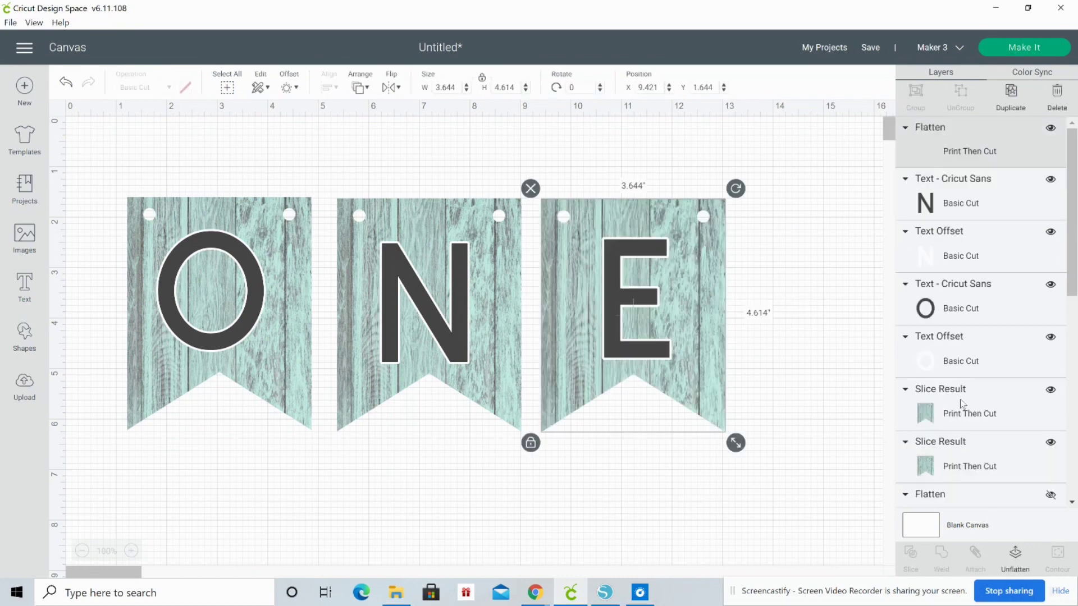
pyautogui.moveTo(399, 471); pyautogui.dragTo(404, 169)
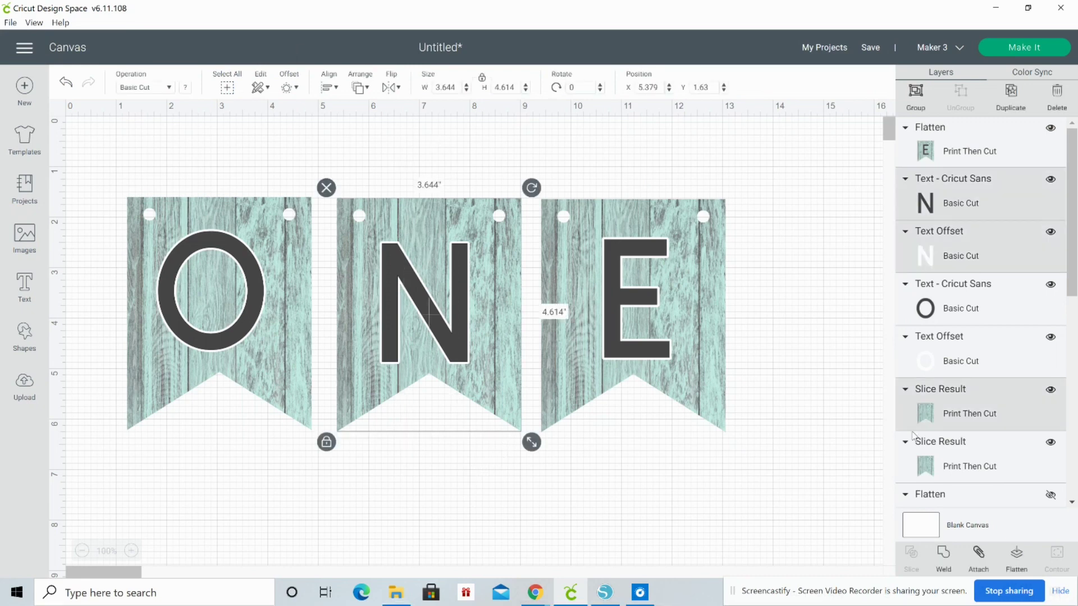
pyautogui.click(1017, 556)
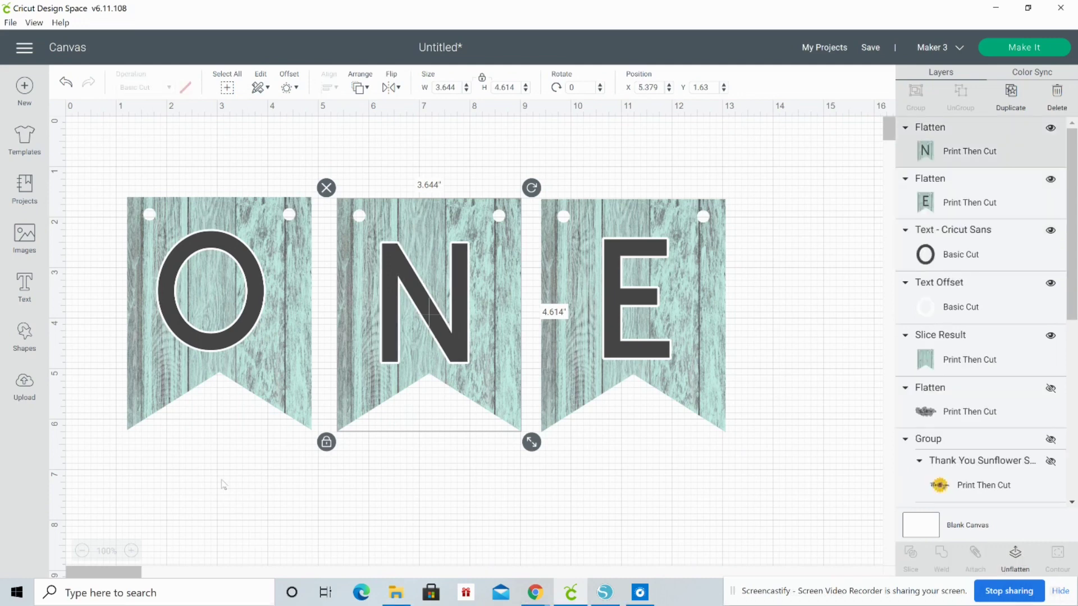
pyautogui.moveTo(222, 484); pyautogui.dragTo(212, 260)
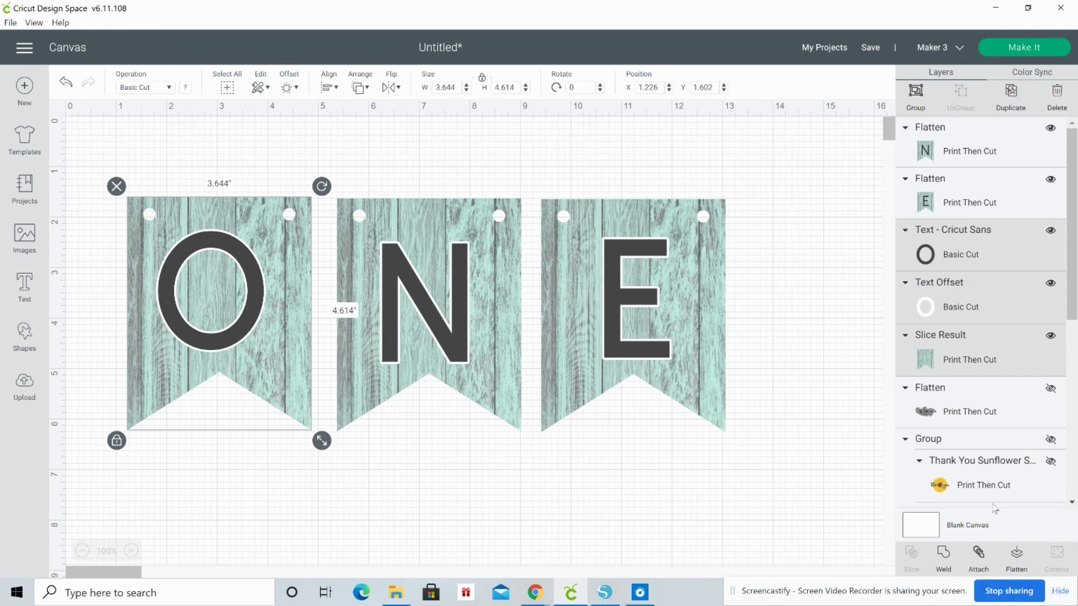
pyautogui.click(1018, 555)
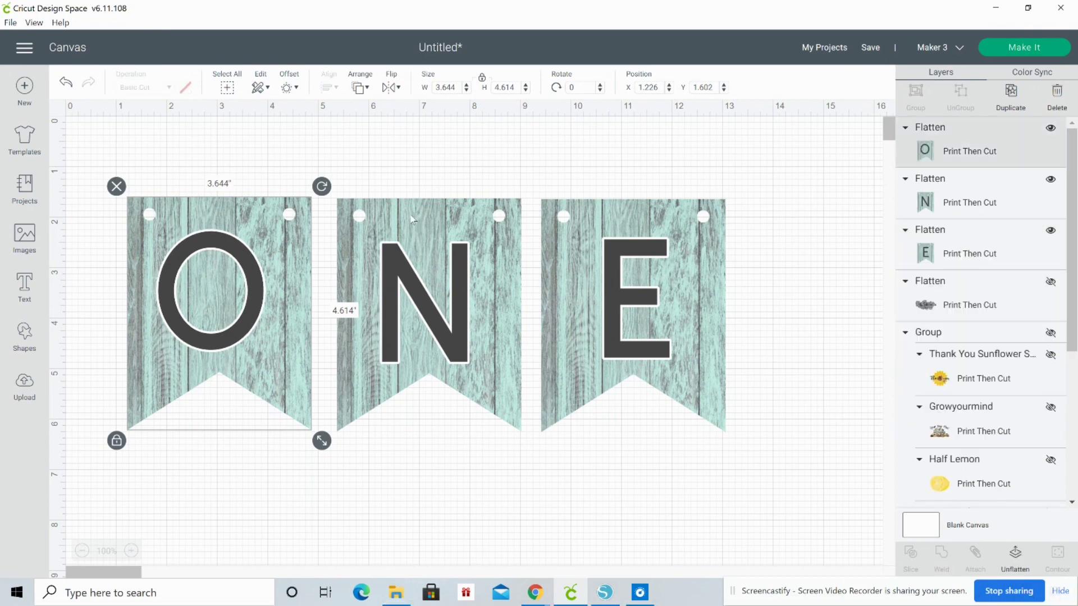
pyautogui.click(414, 148)
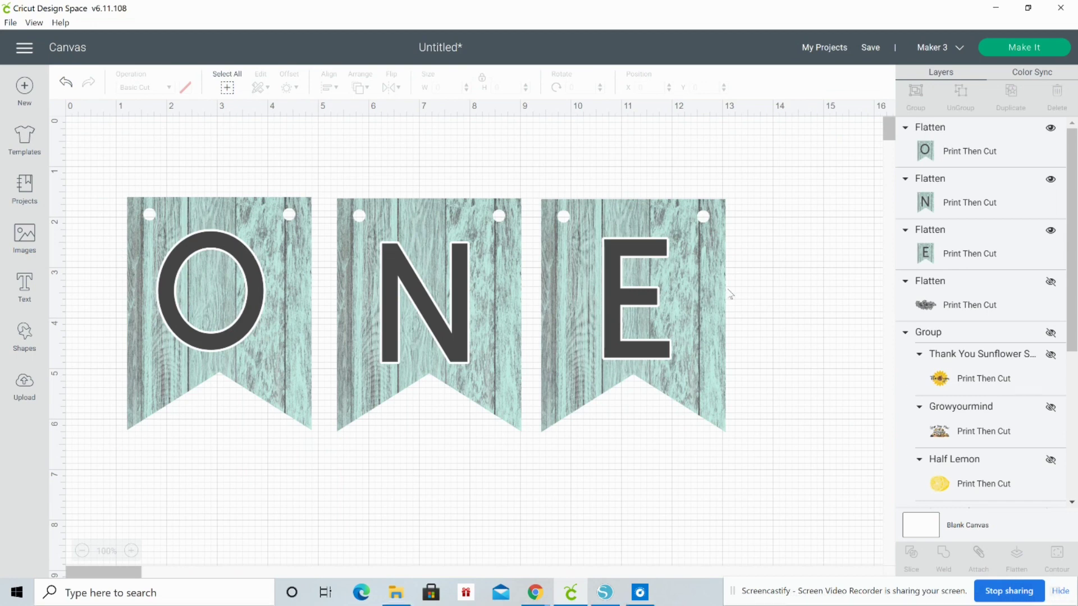
# Send the banner project to be made, accept the mat layout and open the print setup
pyautogui.click(1030, 50)
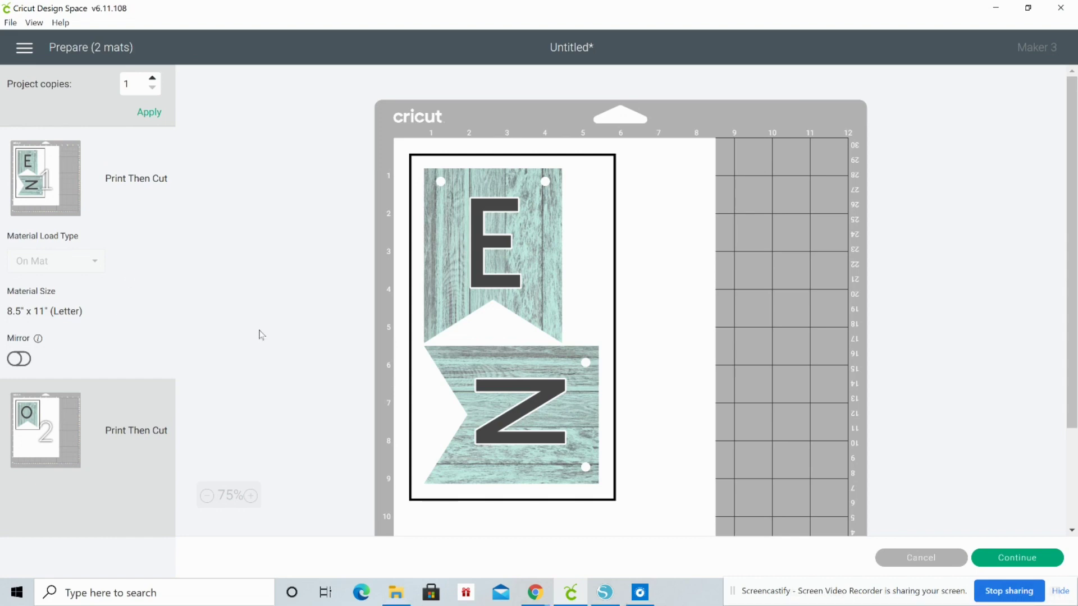
pyautogui.click(1016, 559)
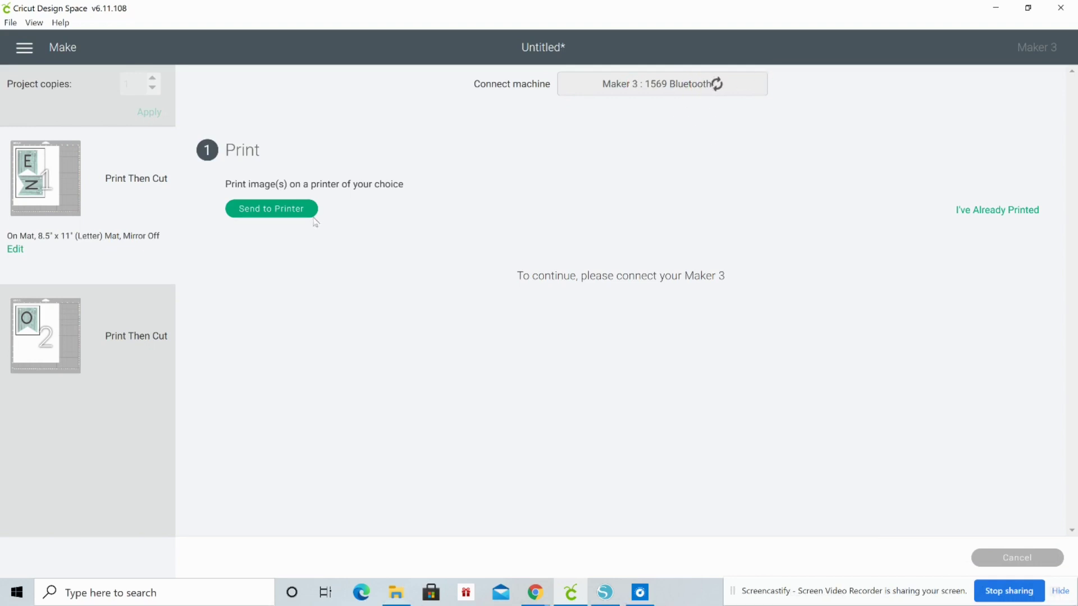
pyautogui.click(270, 216)
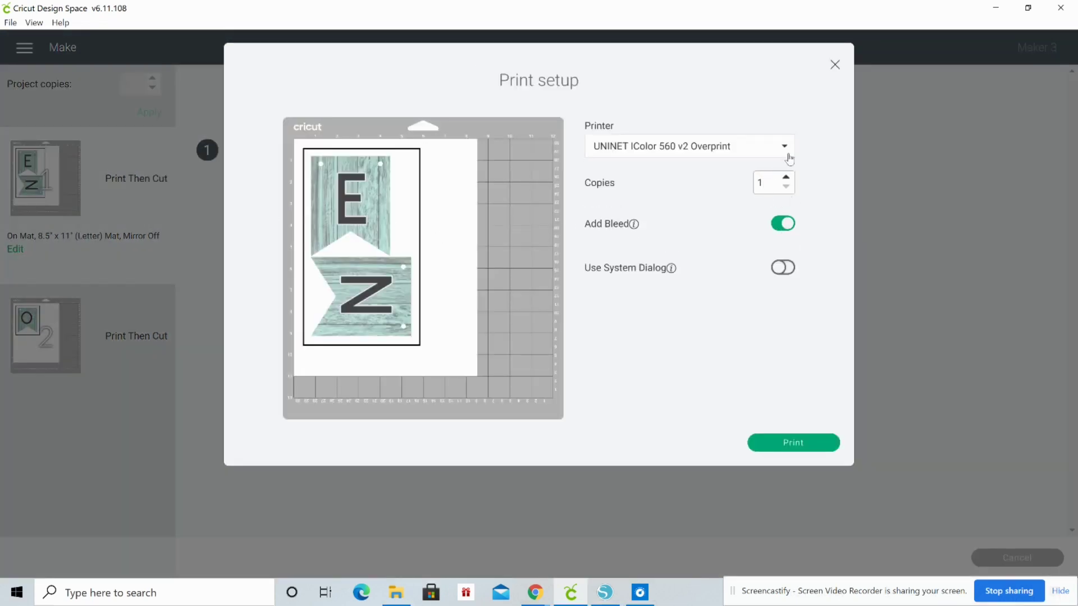
# Check the list of available printers, close the print setup and return to the canvas, cancelling the cut
pyautogui.click(770, 151)
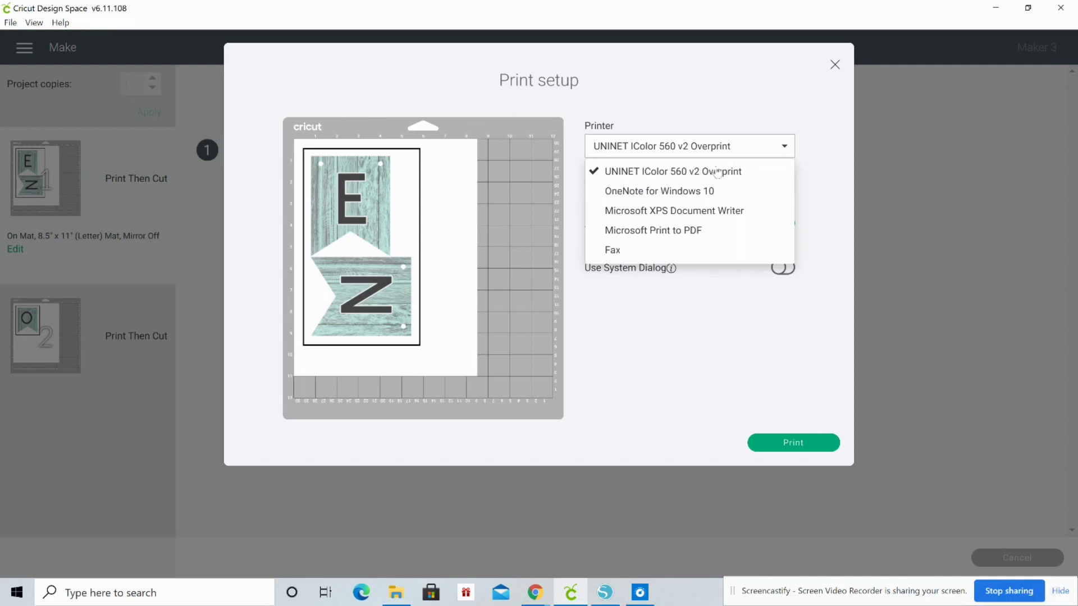
pyautogui.click(835, 65)
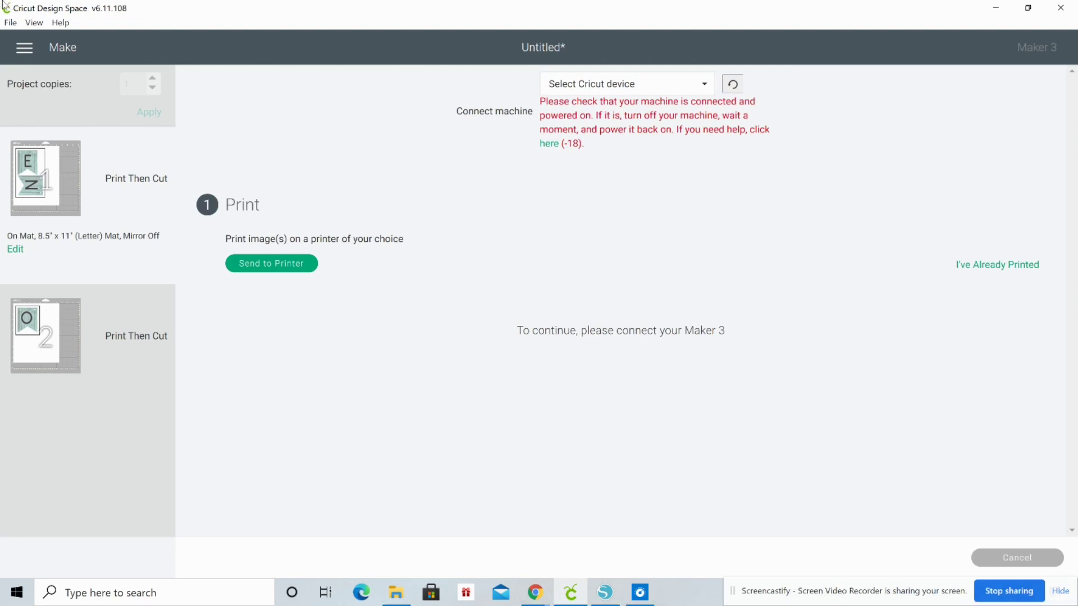
pyautogui.click(25, 47)
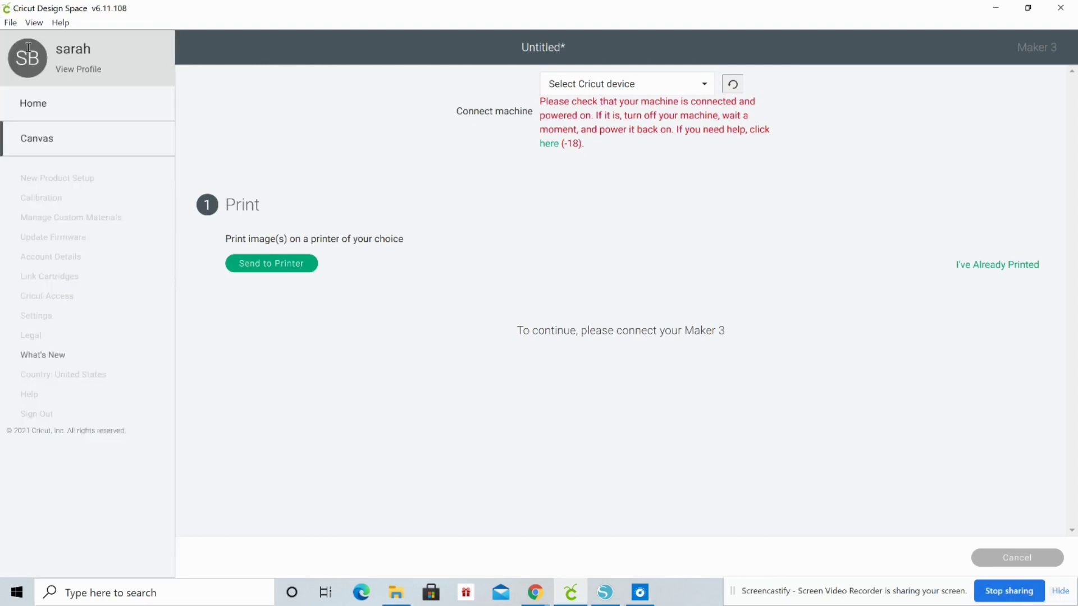
pyautogui.click(47, 140)
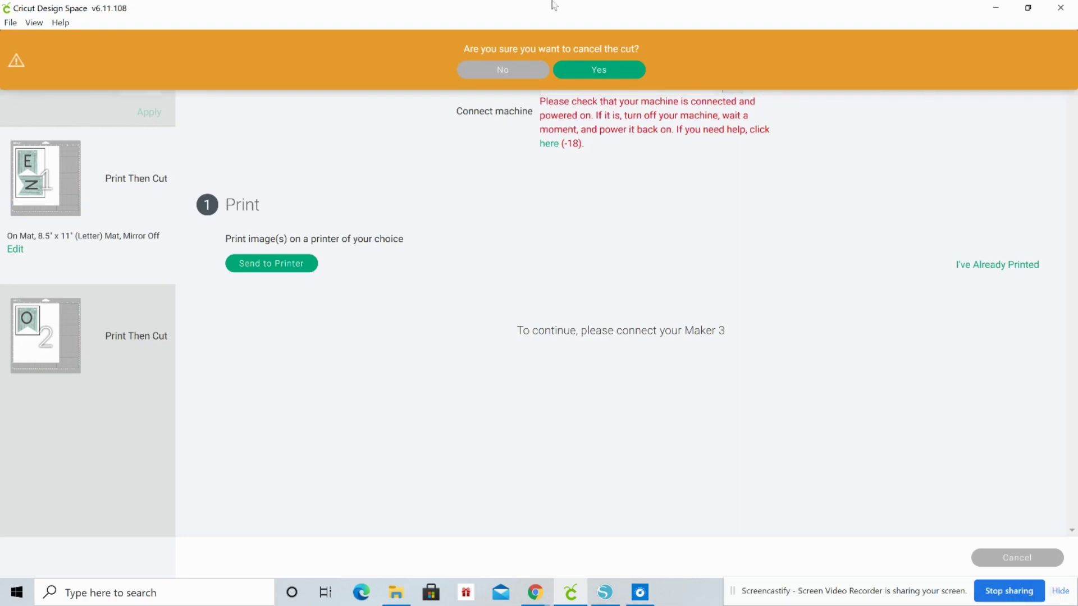
pyautogui.click(595, 70)
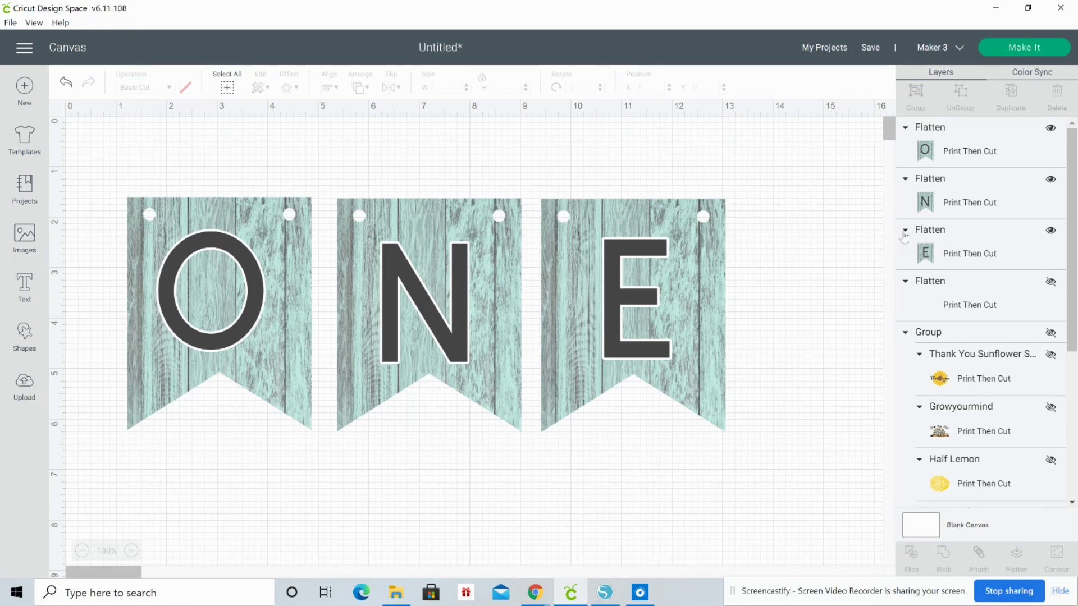
# Group the three flattened ONE banners and hide the group on the canvas
pyautogui.moveTo(775, 270); pyautogui.dragTo(209, 293)
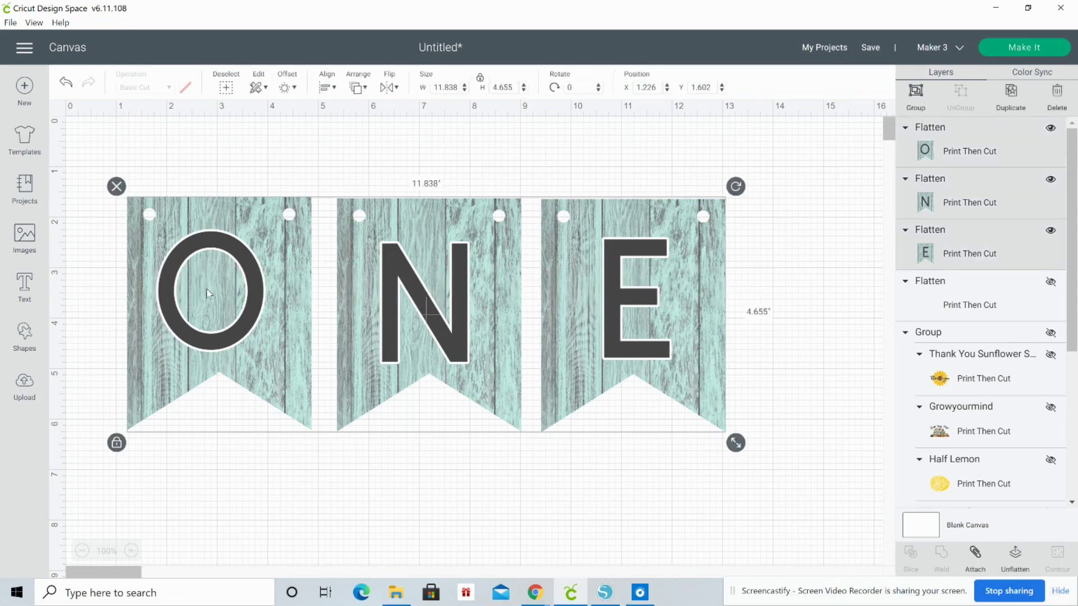
pyautogui.click(915, 101)
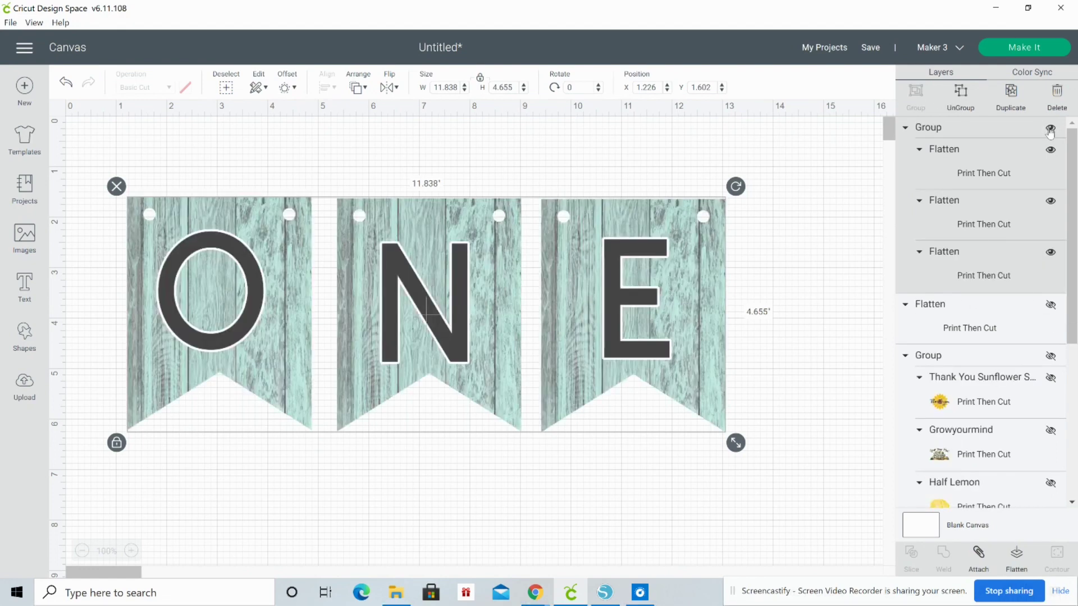
pyautogui.click(1050, 128)
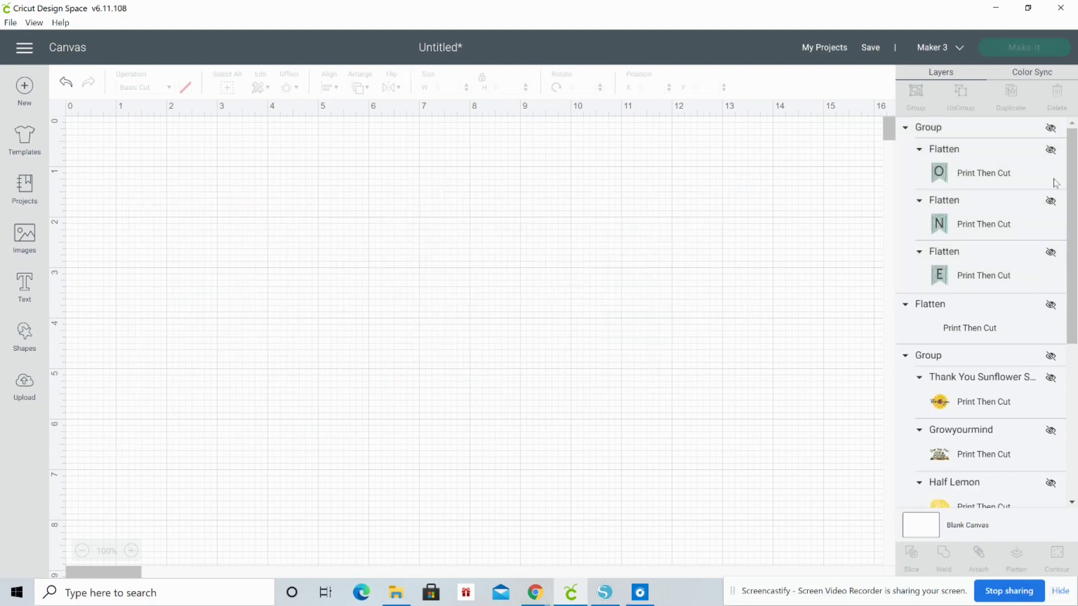
# Show the flattened "You can do anything, but not everything." design, shrink it to about 3.9 in wide and move it to the canvas origin
pyautogui.click(1052, 307)
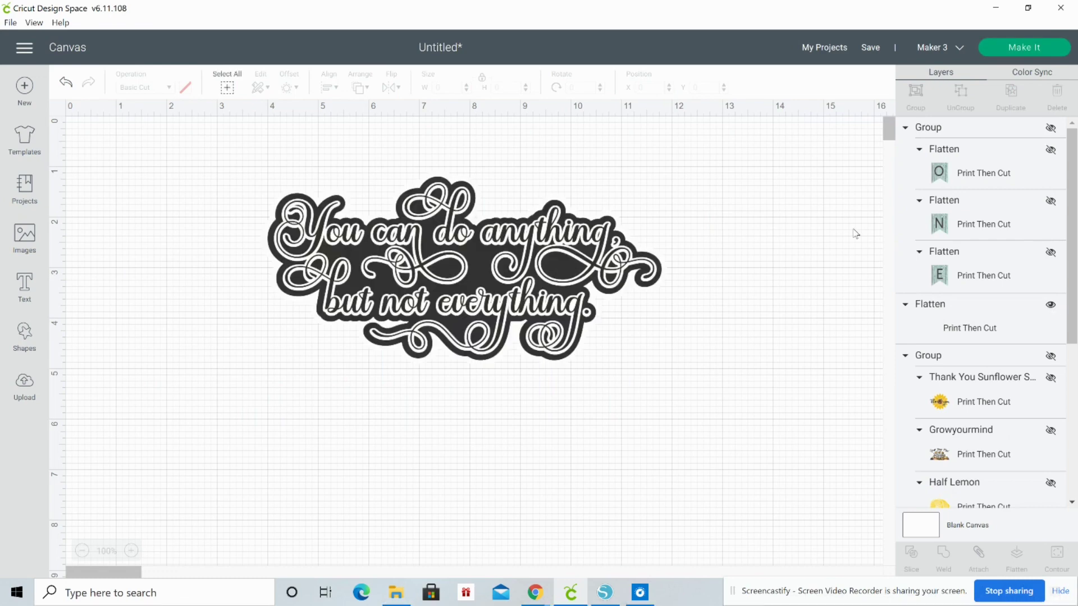
pyautogui.click(588, 261)
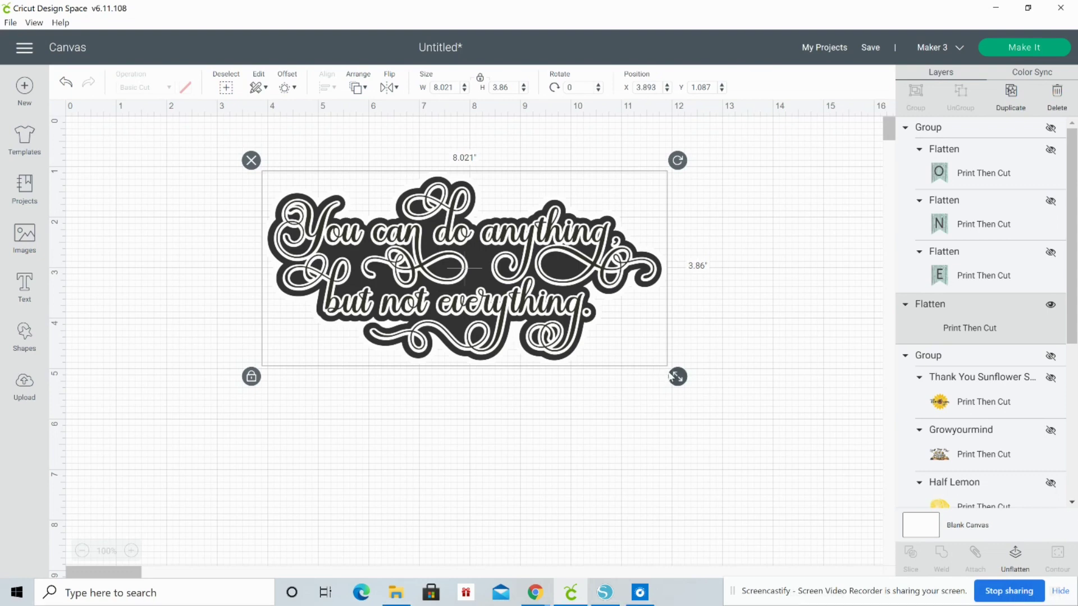
pyautogui.moveTo(679, 378); pyautogui.dragTo(469, 273)
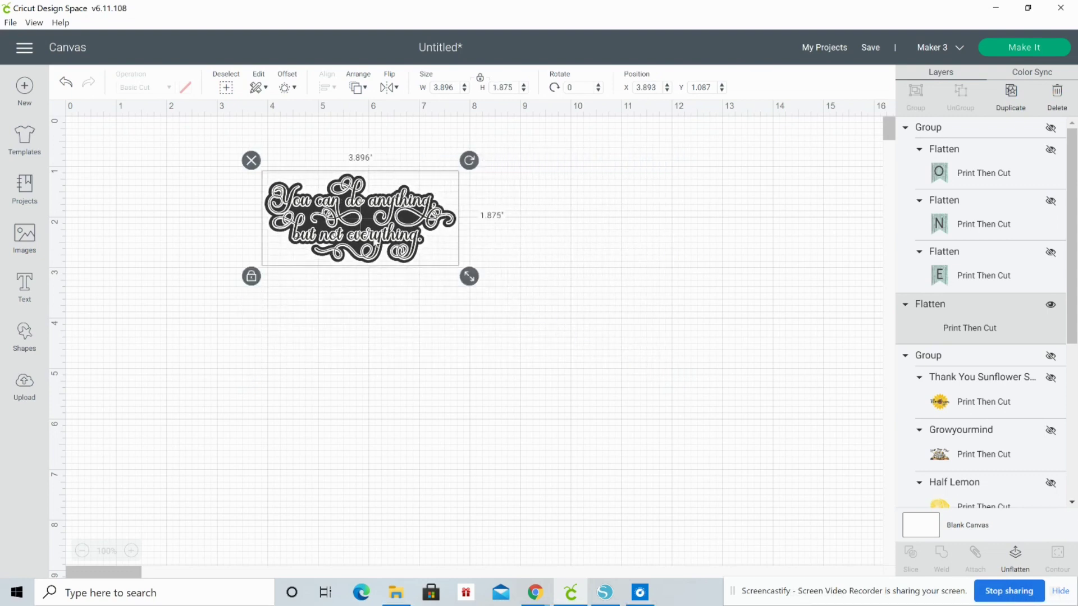
pyautogui.moveTo(272, 237); pyautogui.dragTo(80, 190)
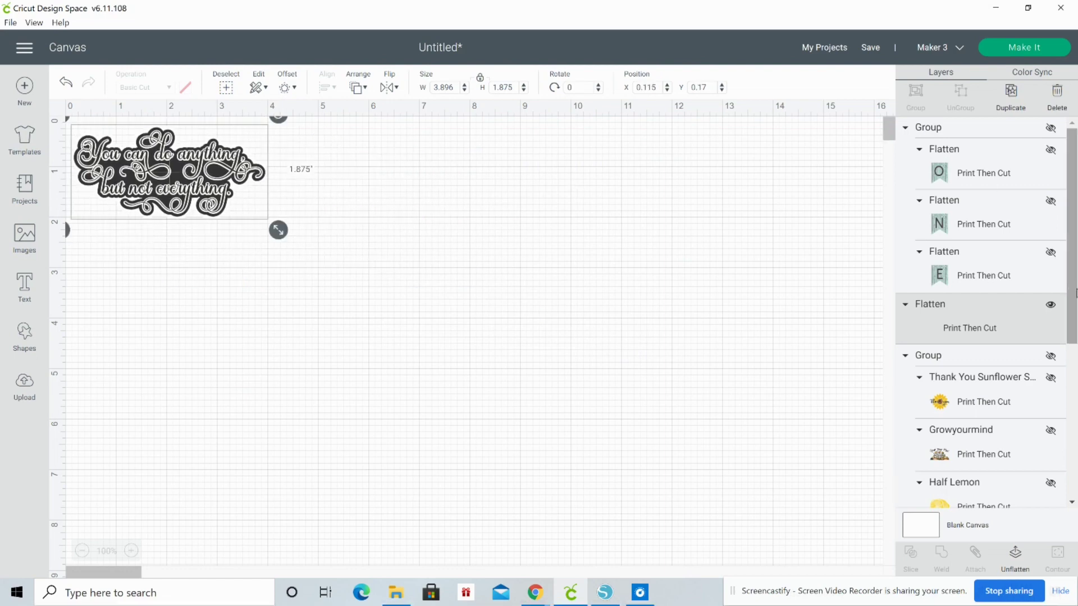
# Show the sunflower, Growyourmind, Half Lemon, Lemonade, Lemon And Leaves and small-business thank-you designs on the canvas
pyautogui.click(1001, 402)
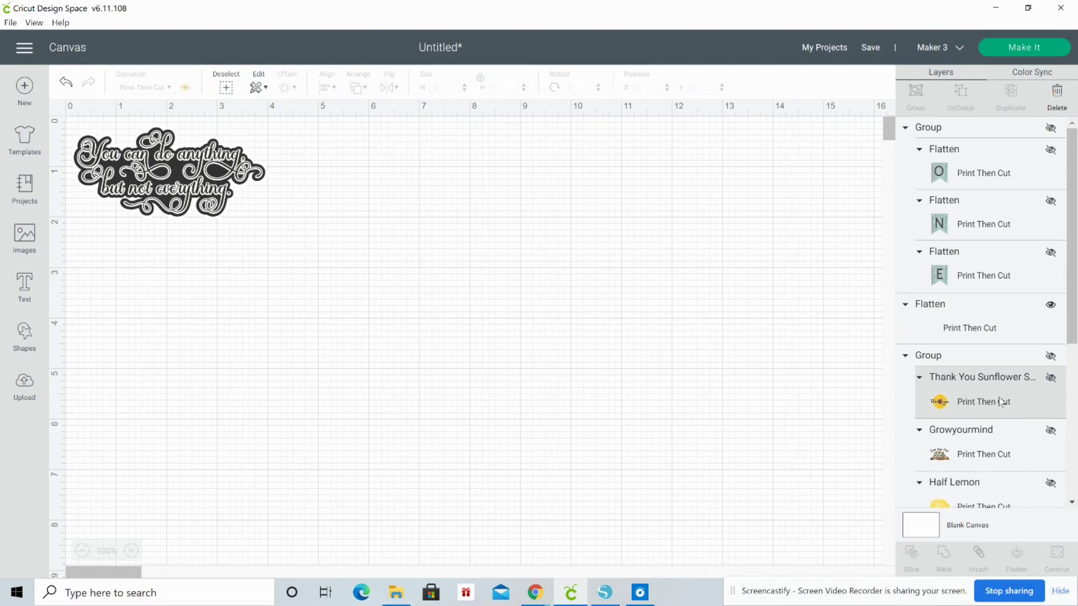
pyautogui.click(1052, 379)
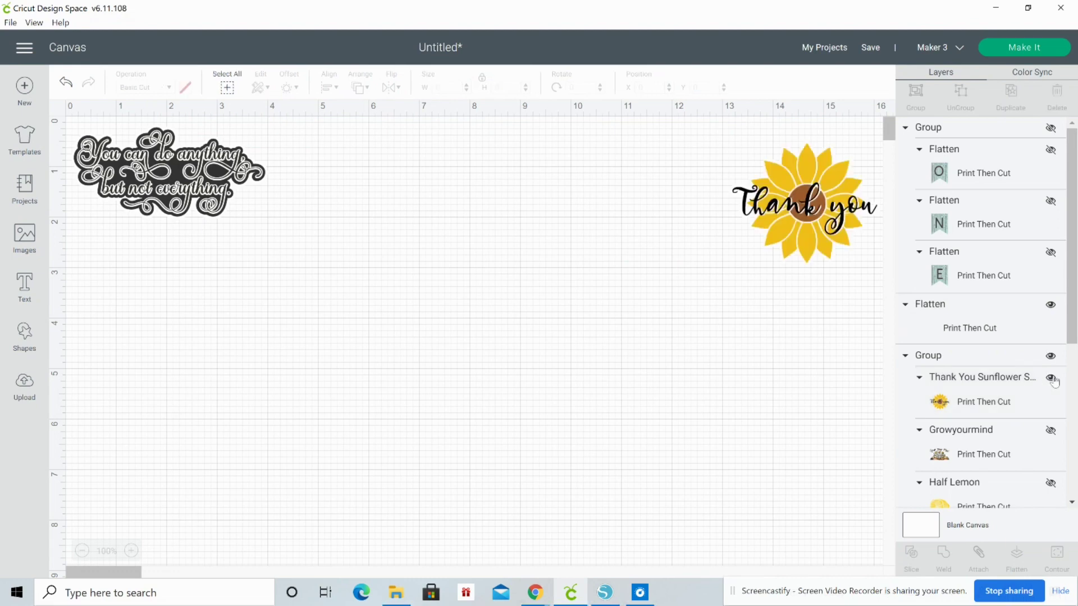
pyautogui.click(1051, 431)
pyautogui.click(1051, 484)
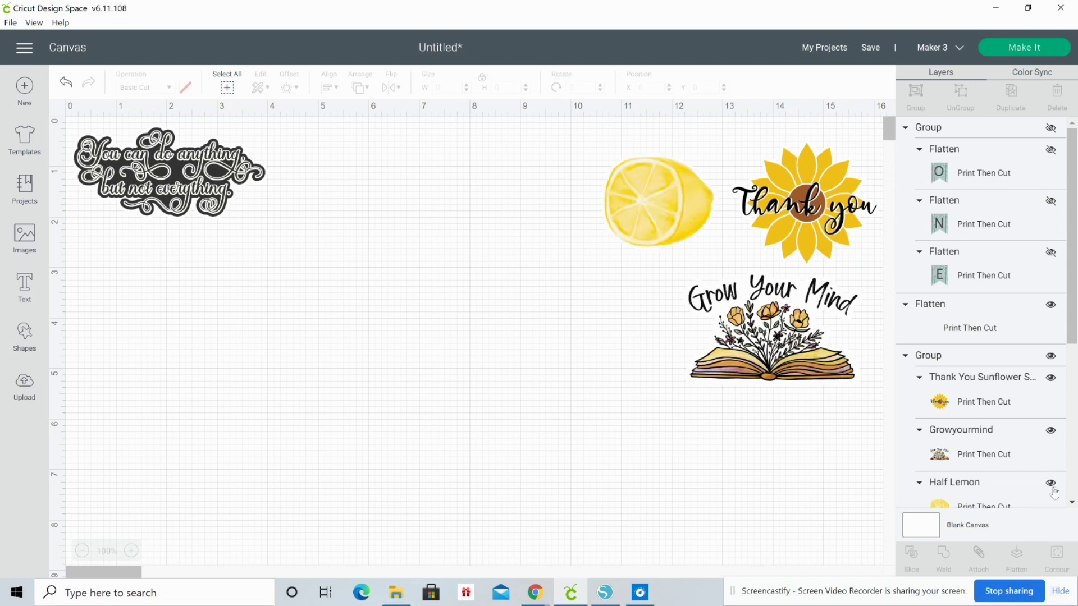
pyautogui.moveTo(1074, 275); pyautogui.dragTo(1074, 391)
pyautogui.click(1050, 327)
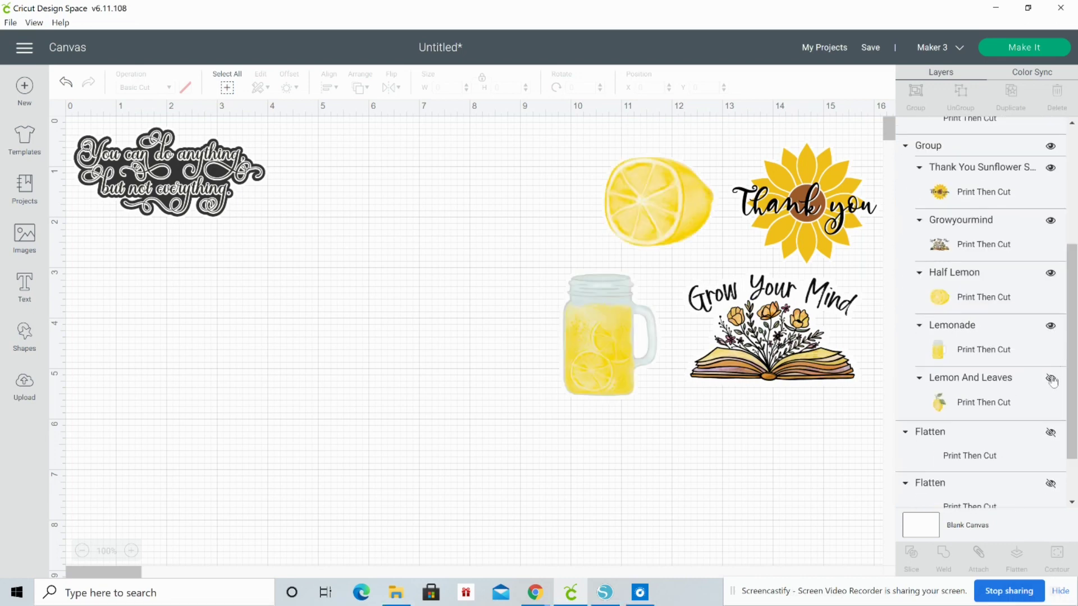
pyautogui.click(1051, 379)
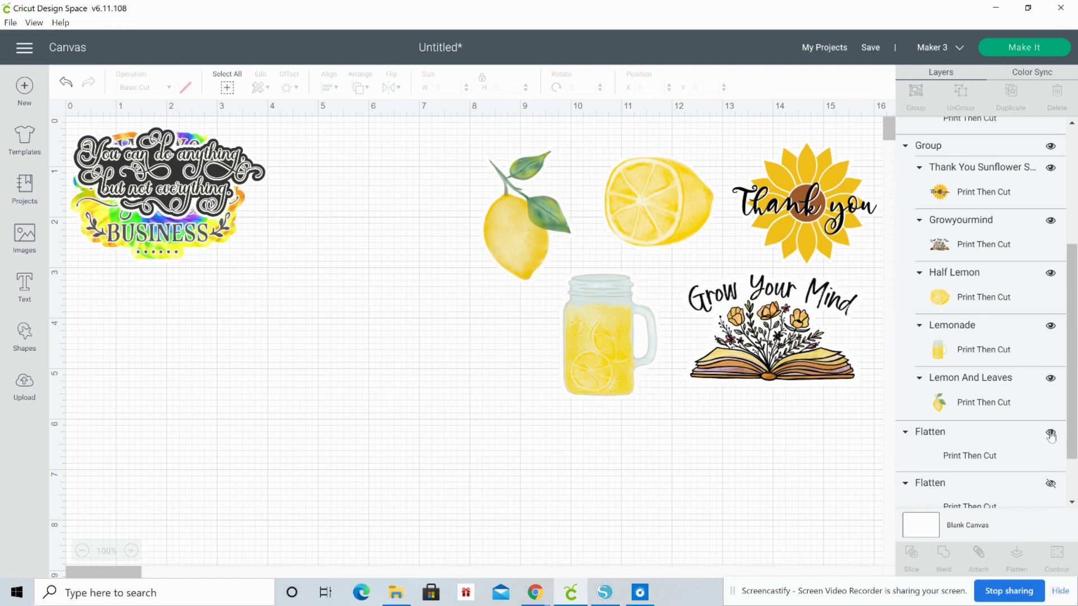
# Keep the flattened subscribe design hidden, show the Spectrum Weavers logo and enlarge it to about 3.69 in wide in an empty area
pyautogui.scroll(-3, 1068, 468)
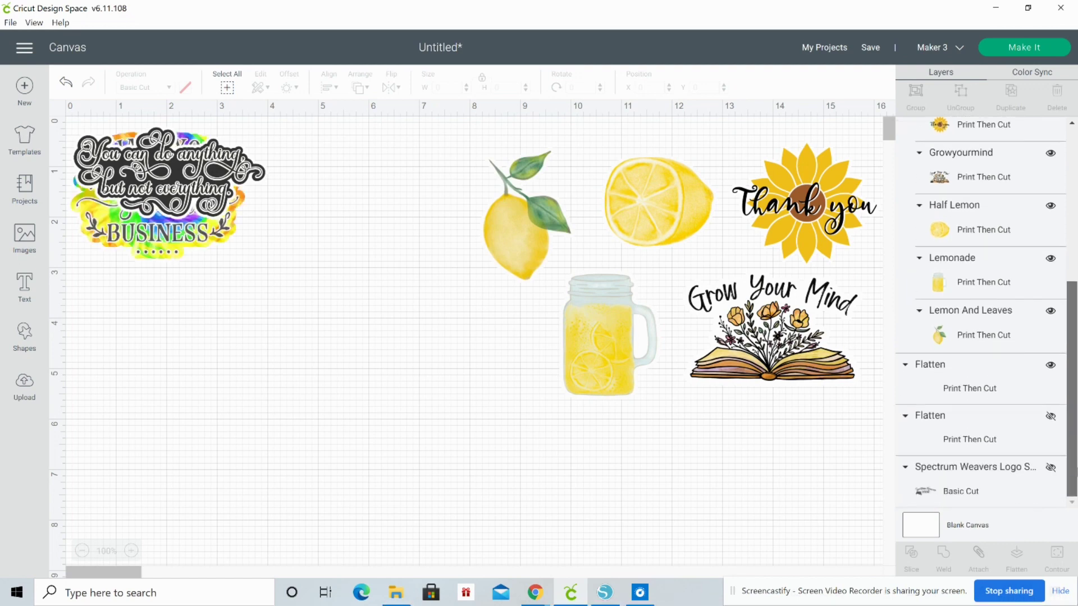
pyautogui.click(1051, 416)
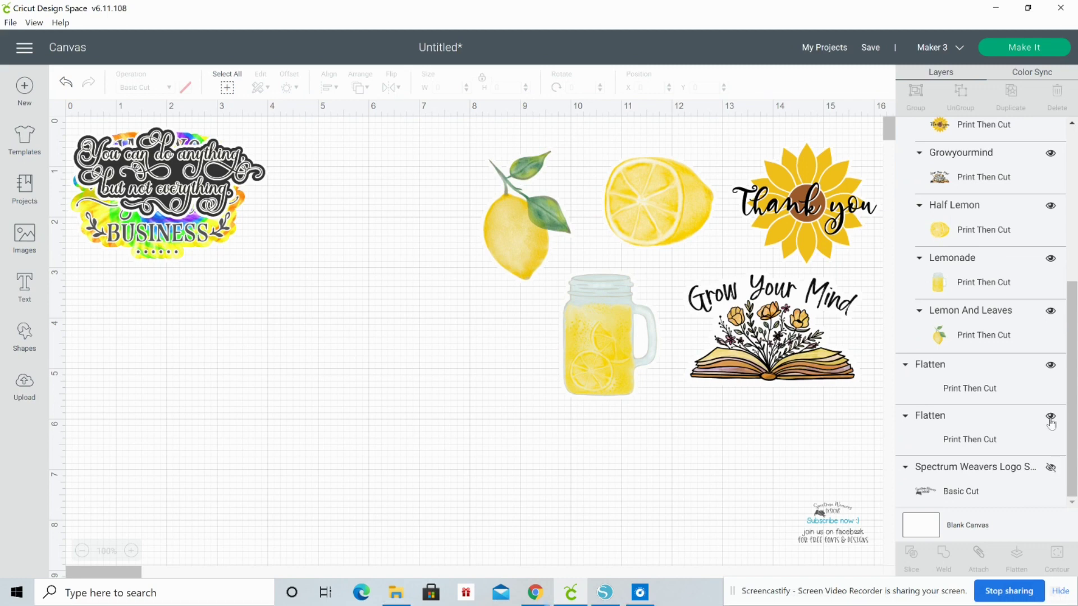
pyautogui.click(1050, 418)
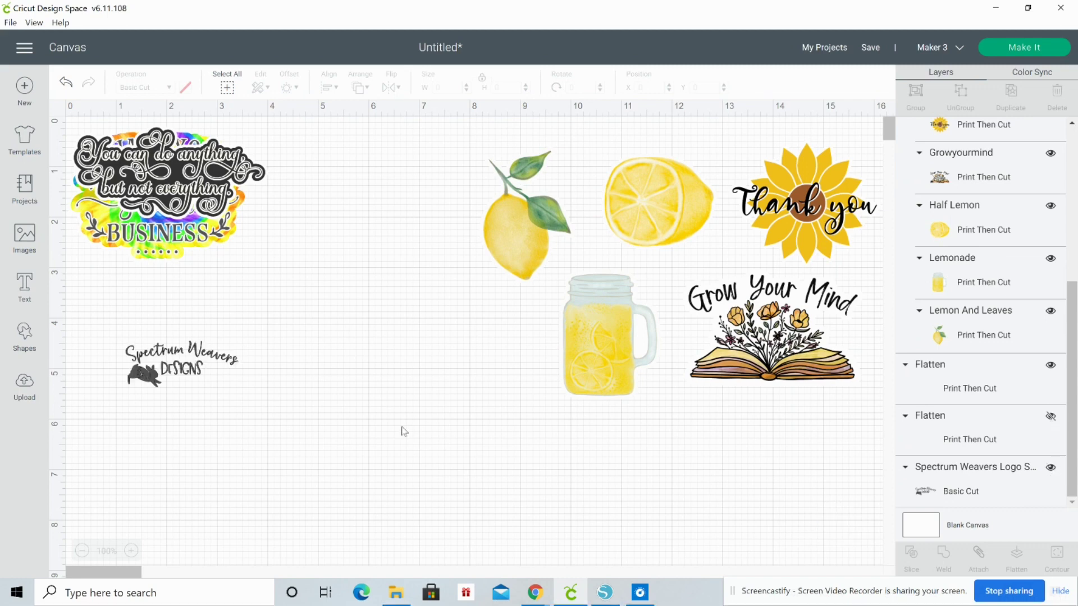
pyautogui.moveTo(229, 377); pyautogui.dragTo(400, 449)
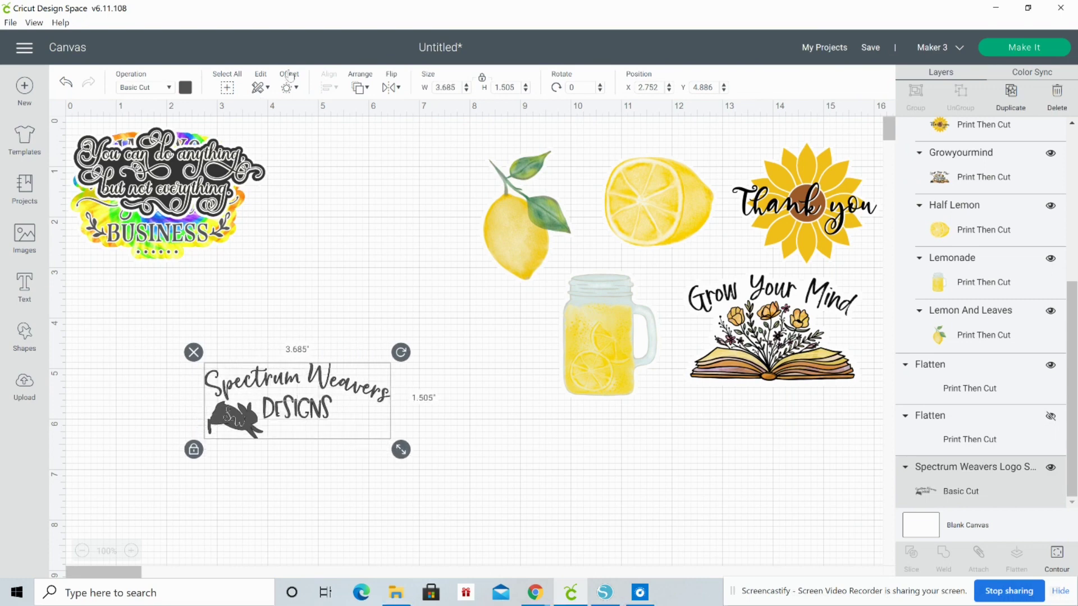
# Add a 0.125 in rounded offset around the Spectrum Weavers logo and colour it white
pyautogui.click(285, 88)
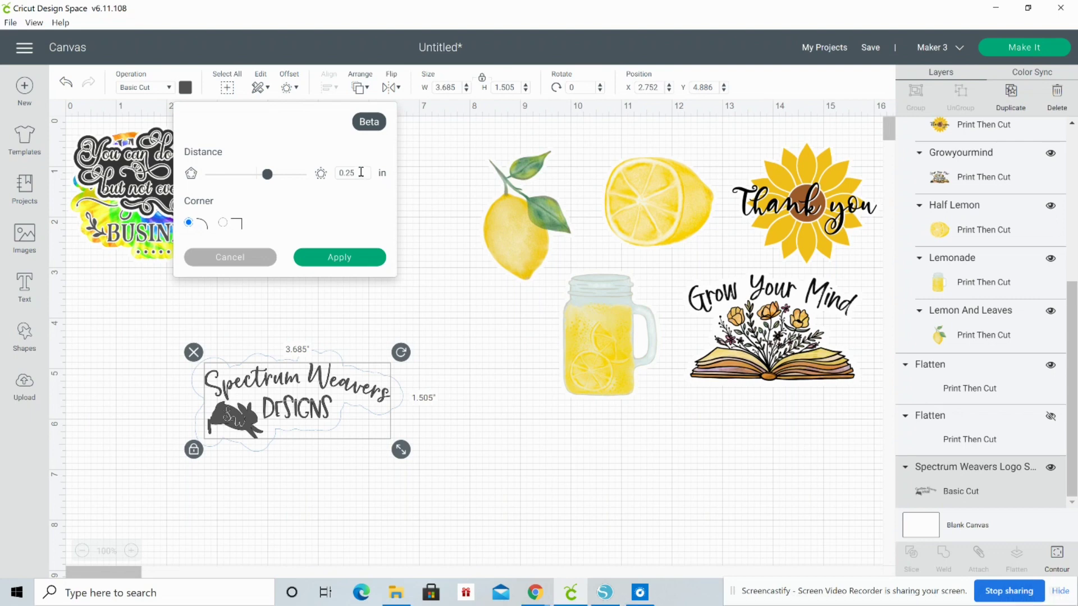
pyautogui.moveTo(267, 174); pyautogui.dragTo(261, 175)
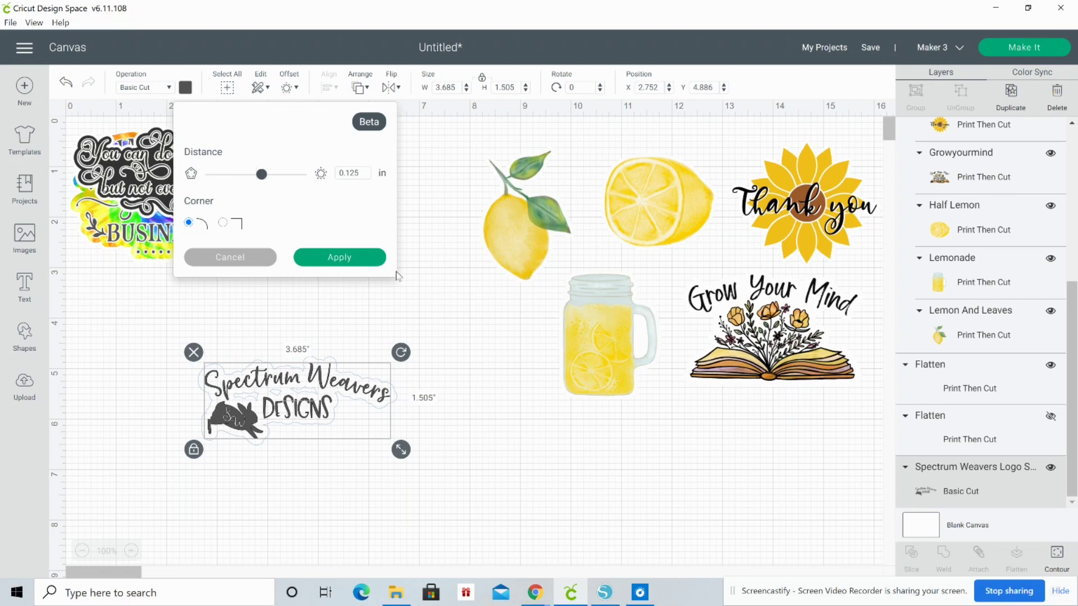
pyautogui.click(352, 258)
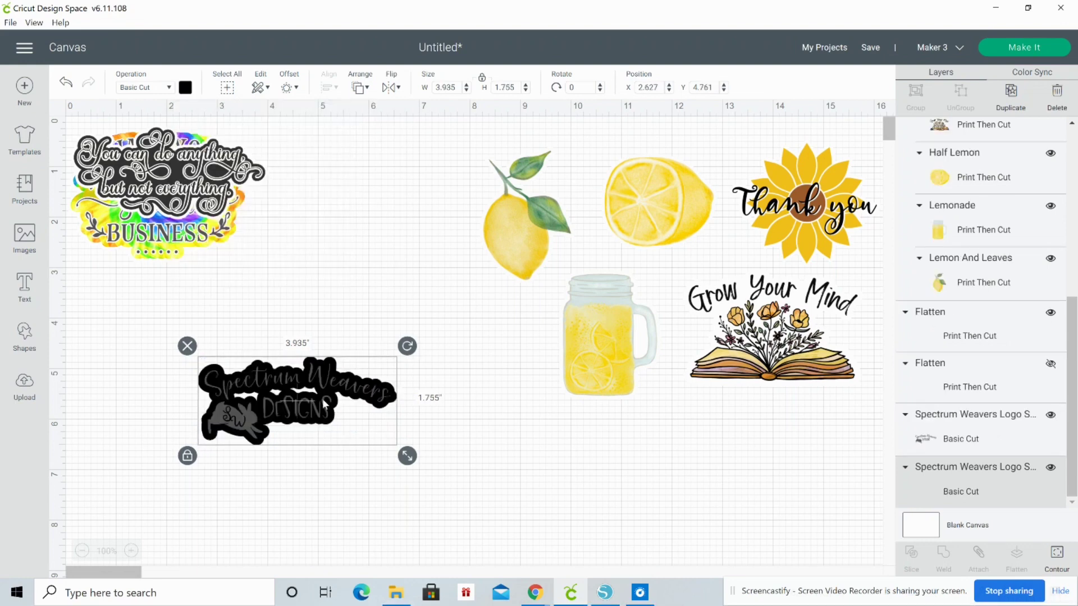
pyautogui.click(189, 91)
pyautogui.click(272, 152)
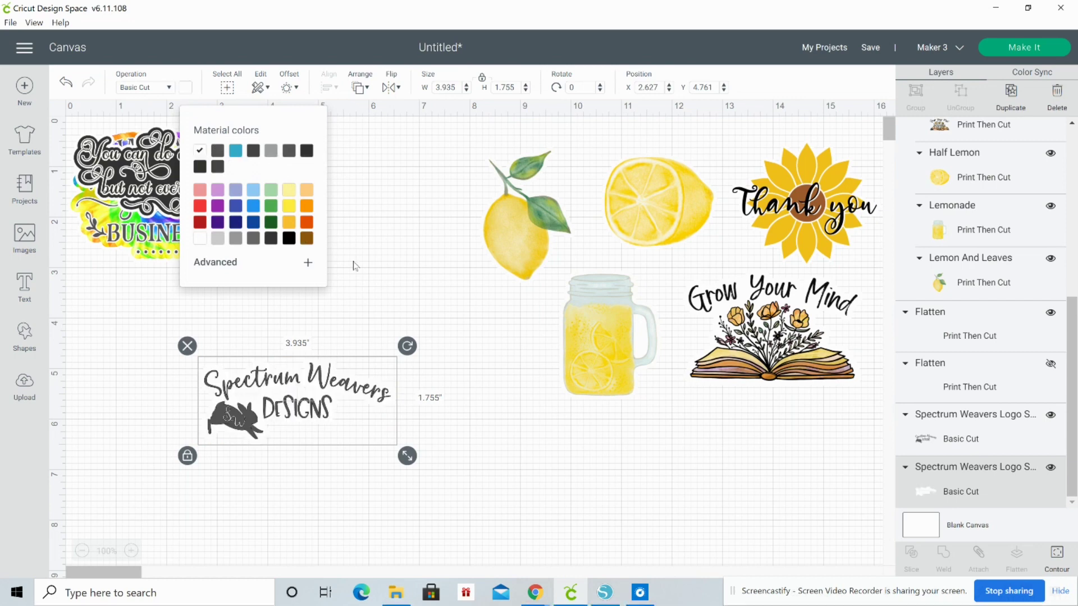
# Flatten the Spectrum Weavers logo together with its white offset
pyautogui.click(346, 319)
pyautogui.moveTo(345, 313); pyautogui.dragTo(312, 414)
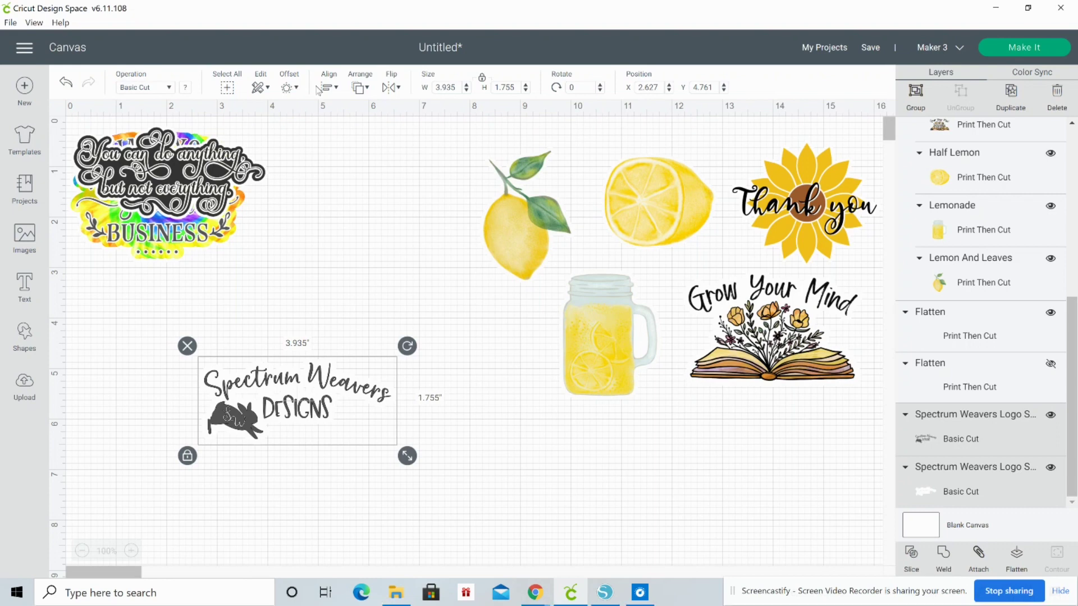
pyautogui.click(1016, 555)
pyautogui.click(314, 514)
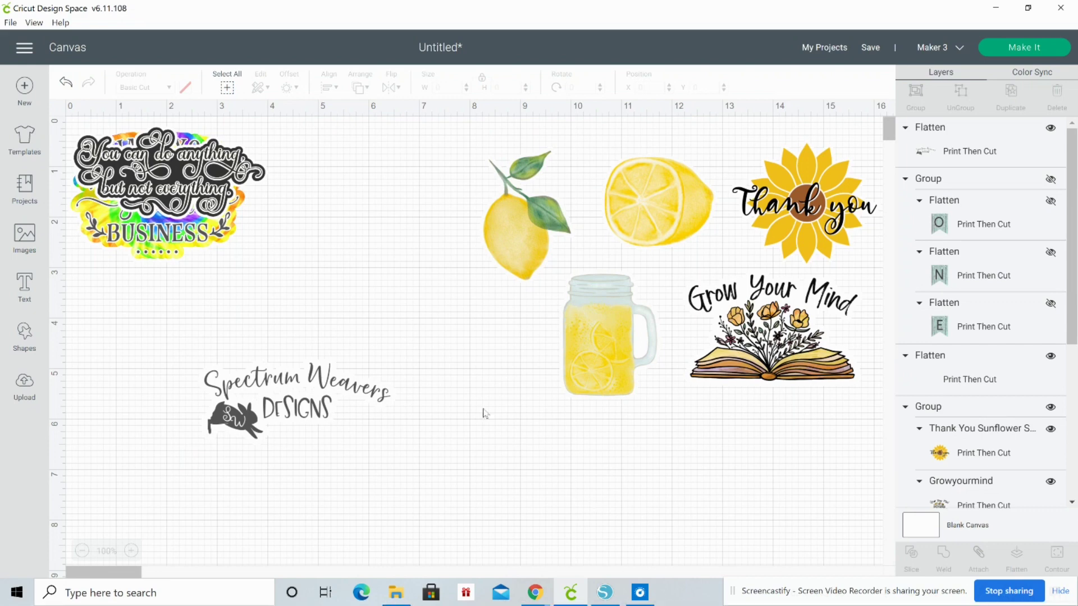
# Delete the flattened Spectrum Weavers logo from the canvas
pyautogui.moveTo(207, 303); pyautogui.dragTo(269, 436)
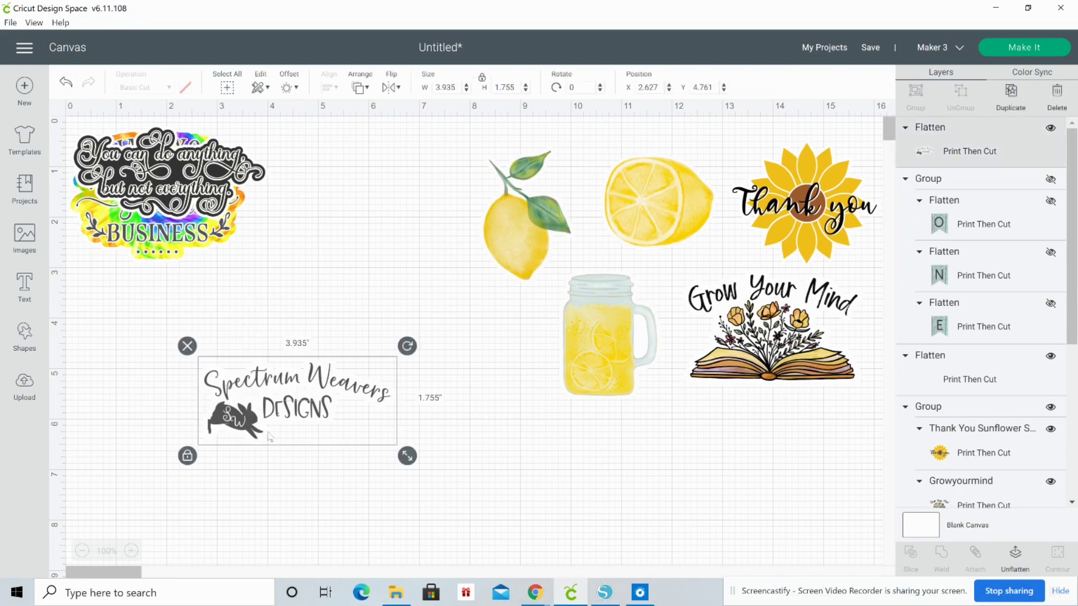
pyautogui.press('Delete')
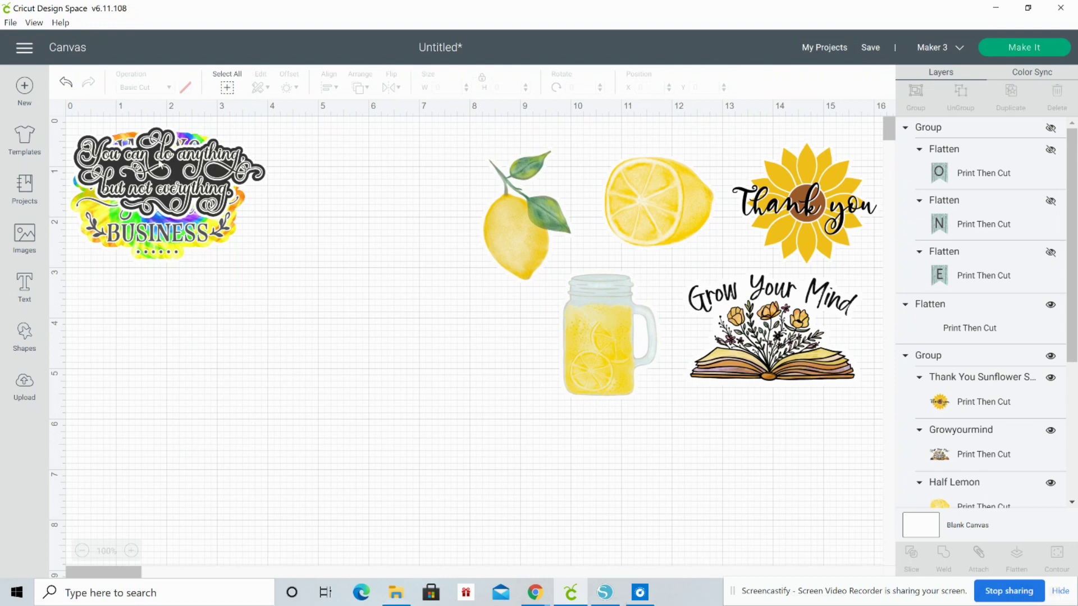
# Move the "You can do anything" design below the tie-dye small-business thank-you design, and resize the latter to about 2.95 in wide
pyautogui.click(174, 181)
pyautogui.moveTo(173, 180); pyautogui.dragTo(191, 347)
pyautogui.click(158, 179)
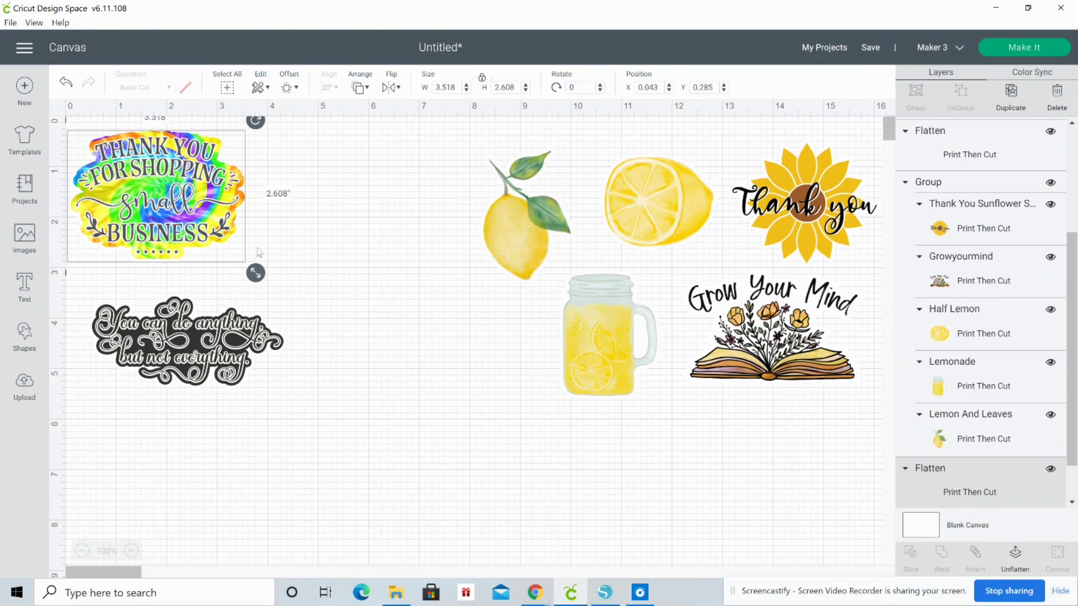
pyautogui.moveTo(256, 273); pyautogui.dragTo(185, 219)
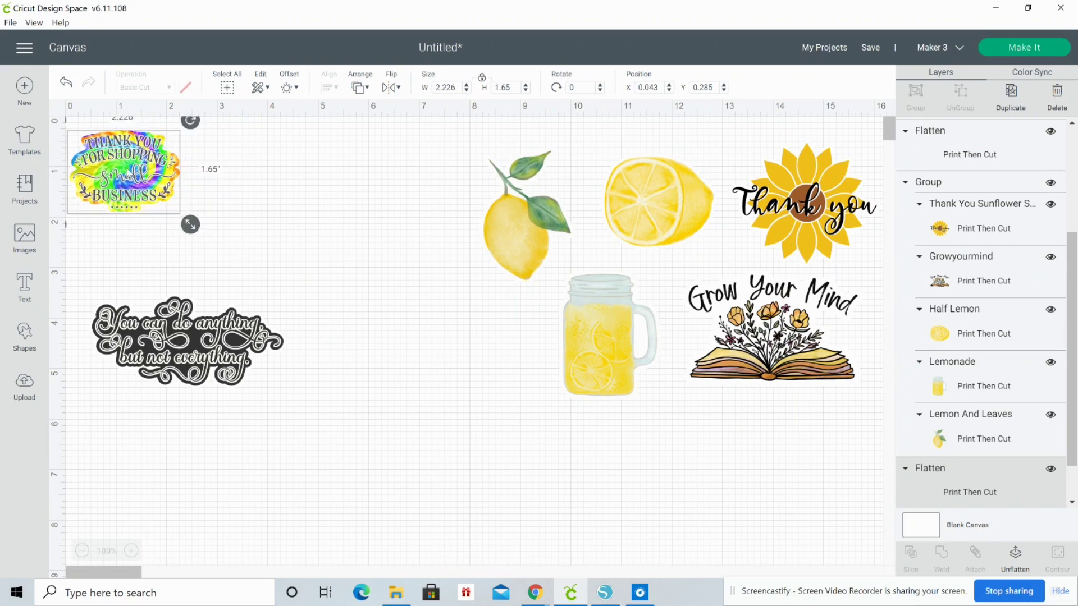
pyautogui.moveTo(114, 165); pyautogui.dragTo(169, 174)
pyautogui.moveTo(244, 235); pyautogui.dragTo(282, 261)
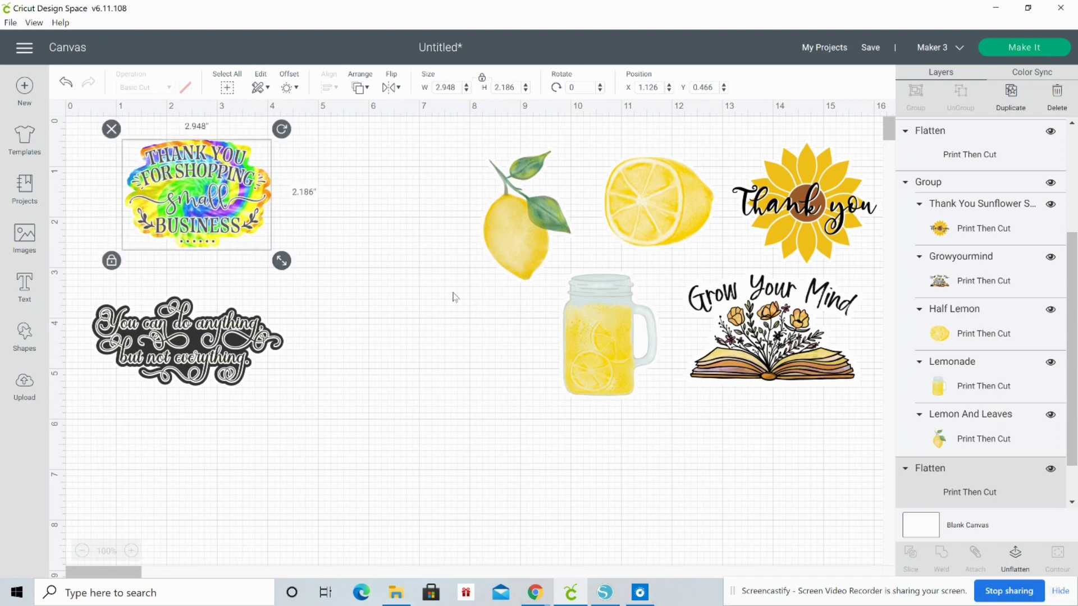
# Move the group of lemon, lemonade, sunflower and book designs closer to the other stickers and shrink it to about 5.63 in wide
pyautogui.moveTo(453, 166); pyautogui.dragTo(854, 386)
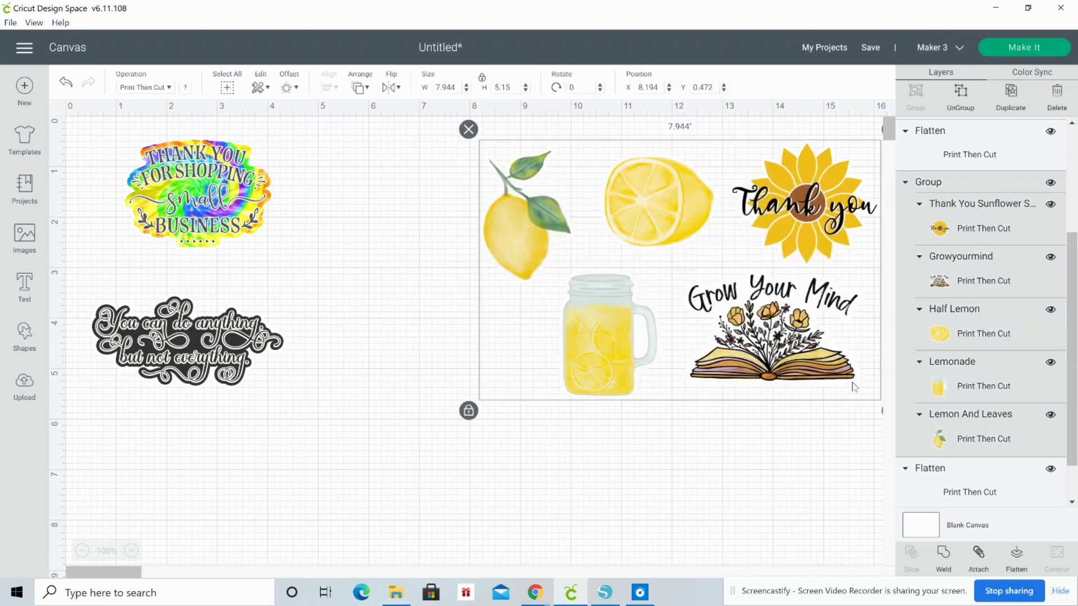
pyautogui.moveTo(641, 341); pyautogui.dragTo(563, 348)
pyautogui.moveTo(812, 418); pyautogui.dragTo(668, 349)
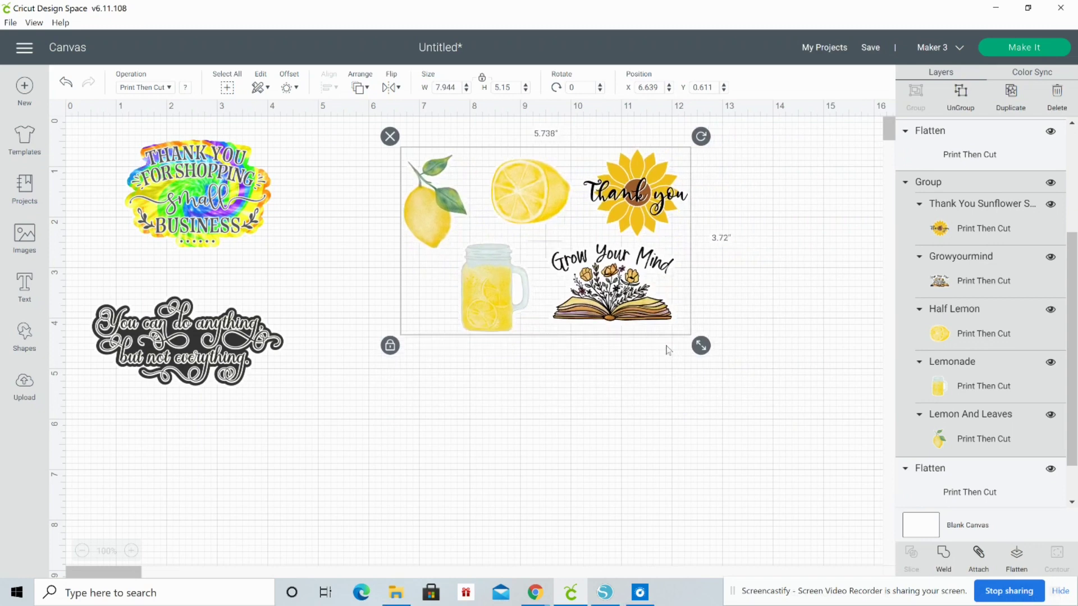
pyautogui.click(624, 376)
pyautogui.click(420, 216)
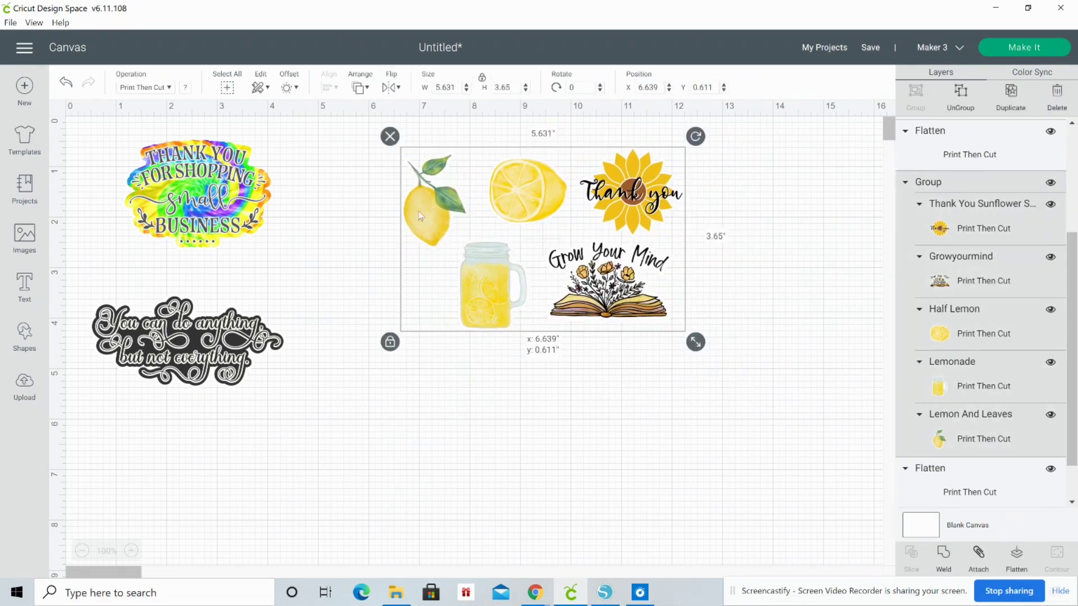
# Move the group of lemon, lemonade, sunflower and book designs beside the two other stickers, to about X 5.18 in, Y 0.65 in
pyautogui.moveTo(420, 216); pyautogui.dragTo(355, 221)
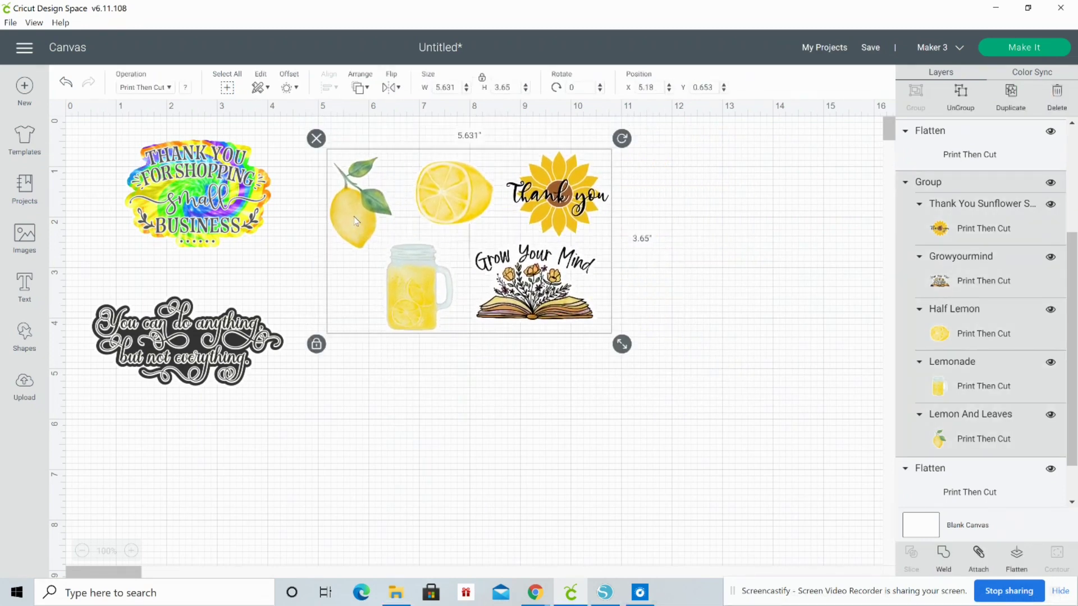
pyautogui.click(653, 469)
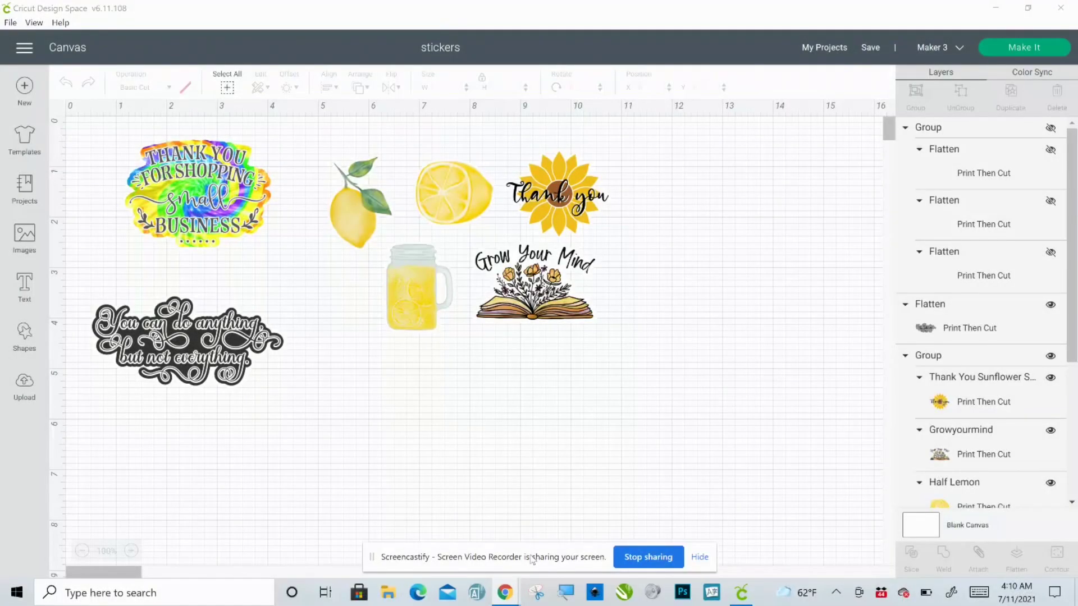
# Send the stickers project to be made and continue past the mat preview with one copy on 8.5" x 11" material, unmirrored
pyautogui.moveTo(533, 560); pyautogui.dragTo(892, 596)
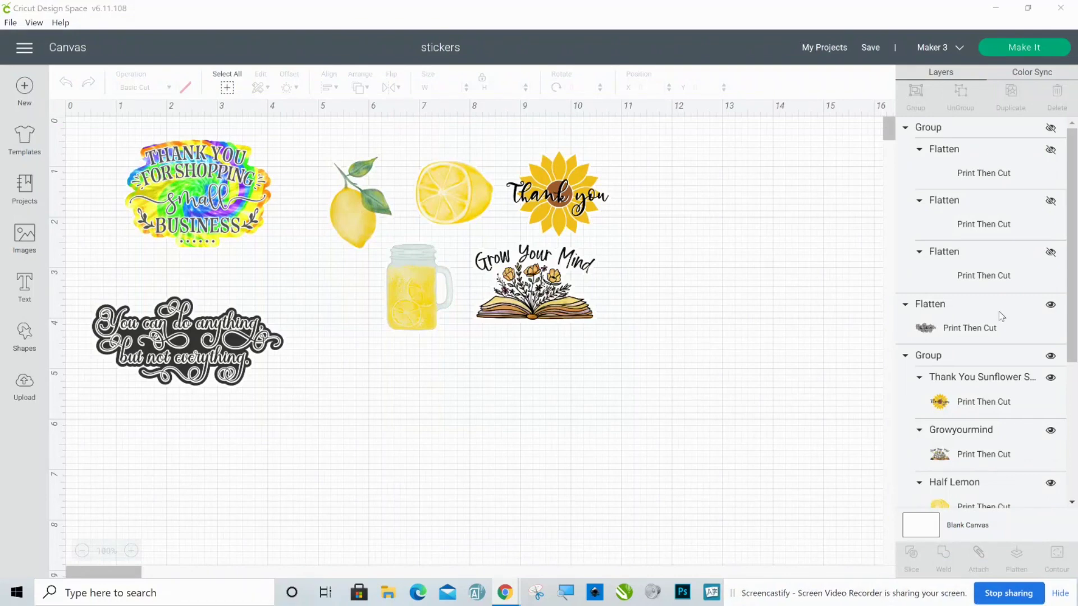
pyautogui.click(1016, 50)
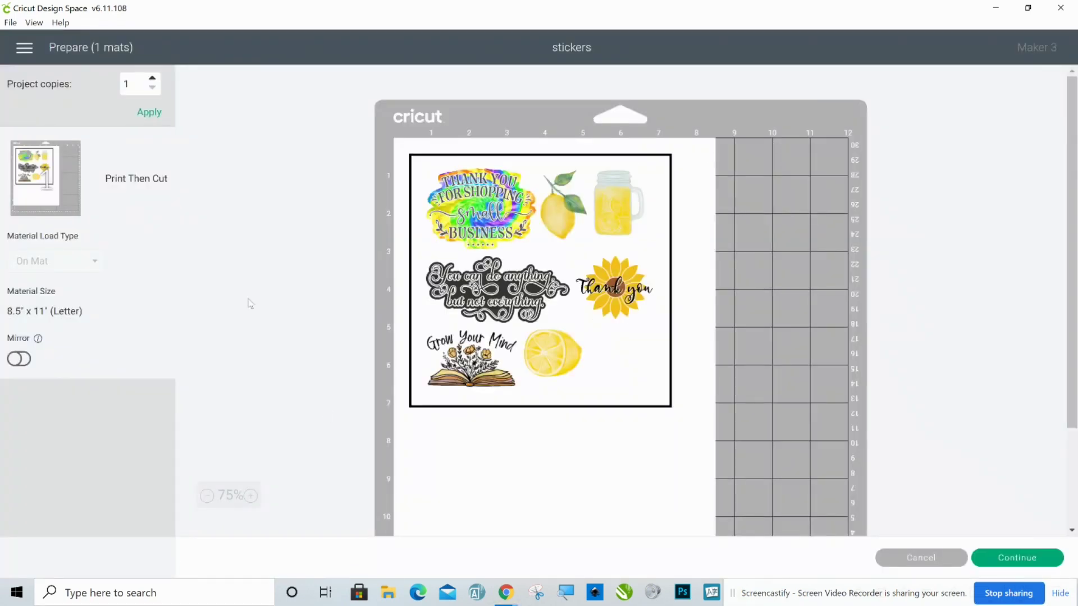
pyautogui.click(1031, 561)
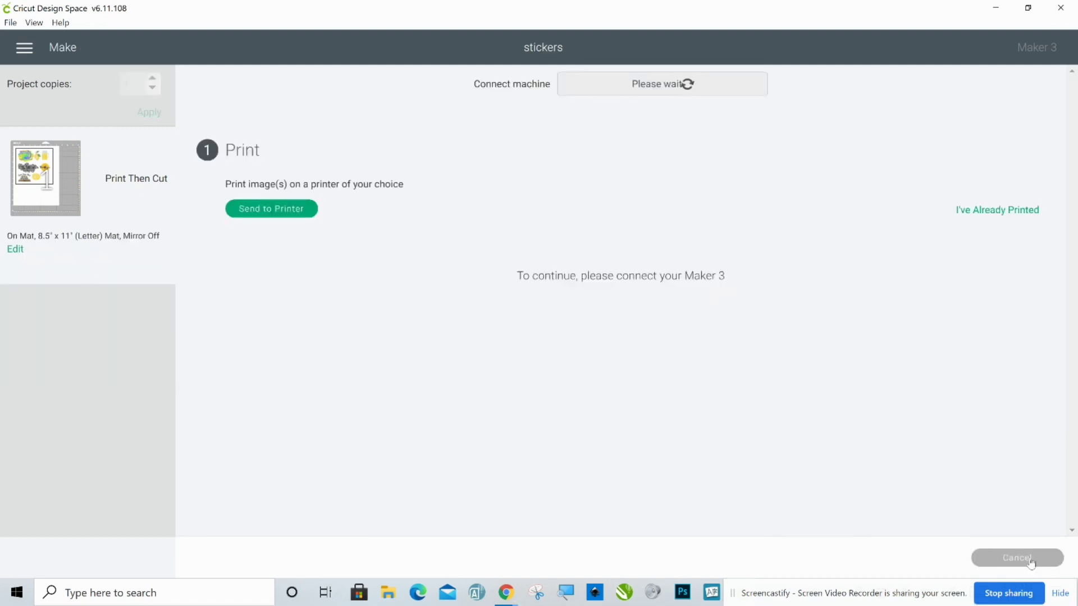
# Open the print setup for the sticker sheet, view the available printers, and close the setup
pyautogui.click(290, 211)
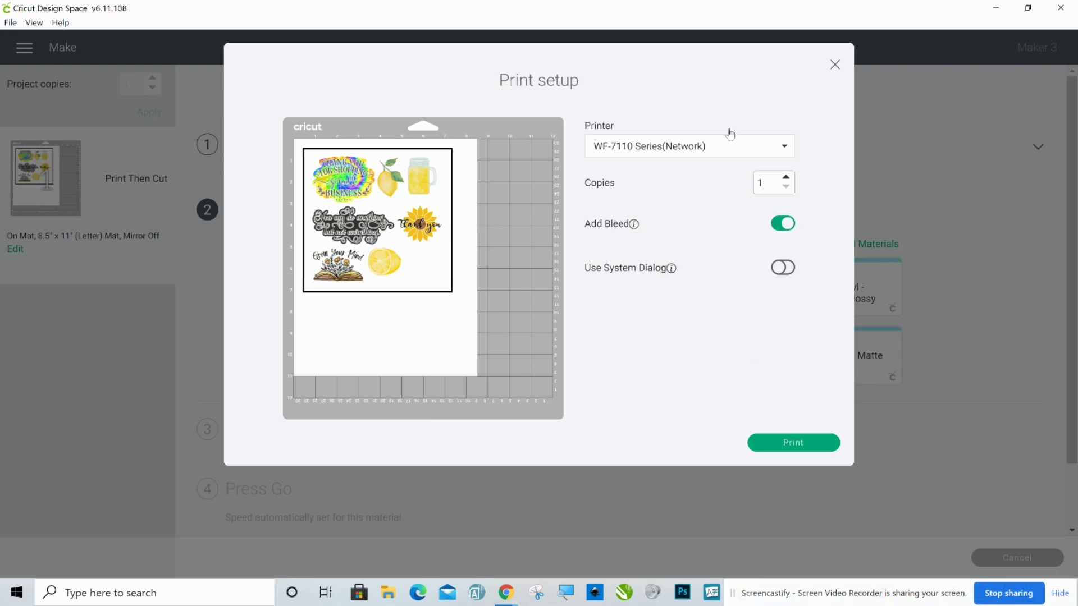
pyautogui.click(783, 148)
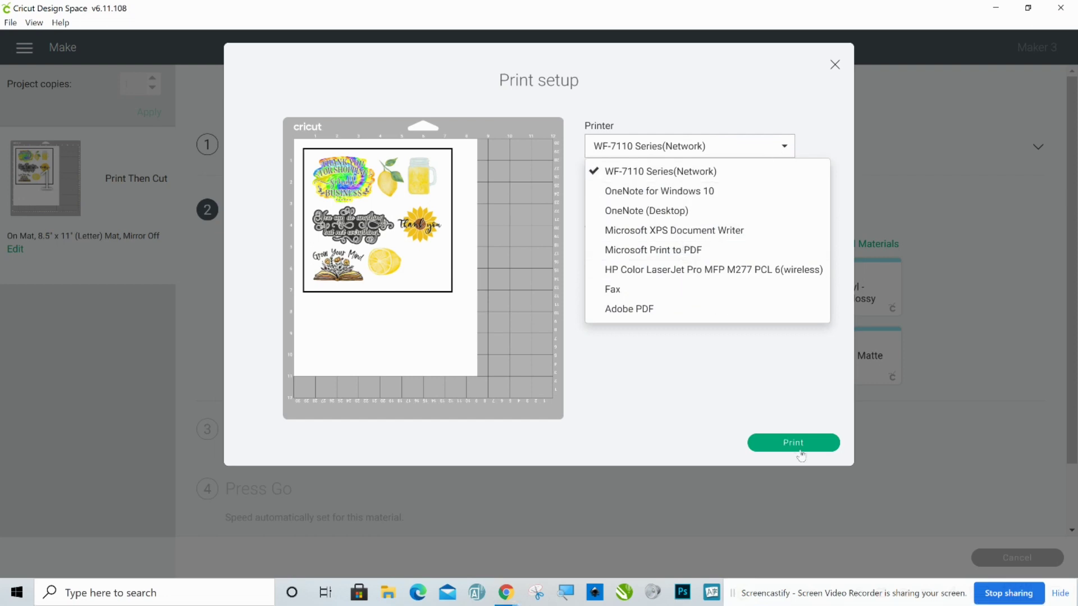
pyautogui.click(835, 65)
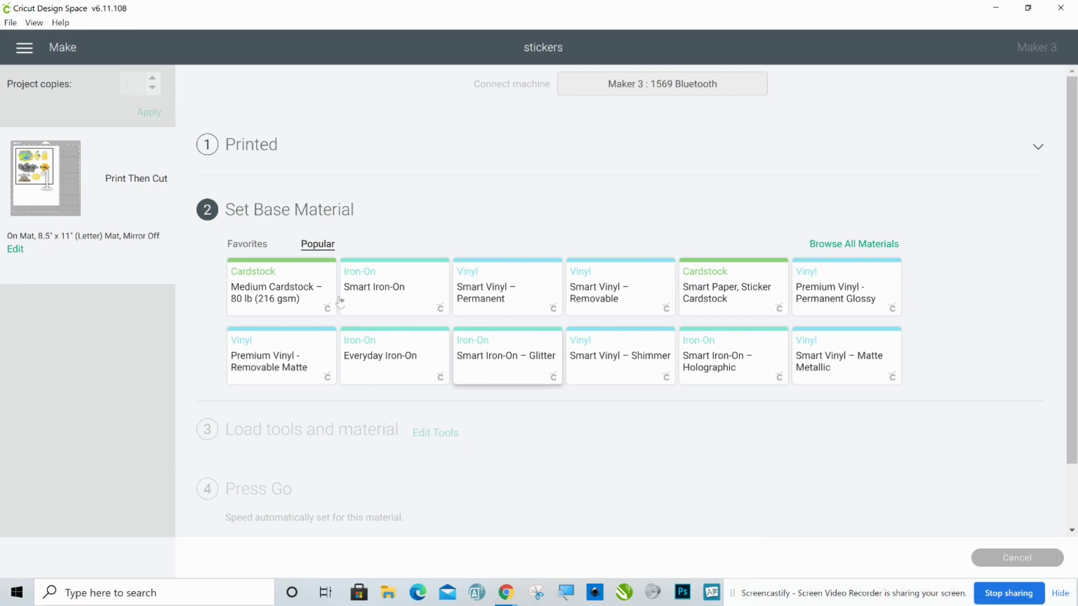
# Search all materials for "sticker" and set the base material to Printable Sticker Paper (White)
pyautogui.click(838, 247)
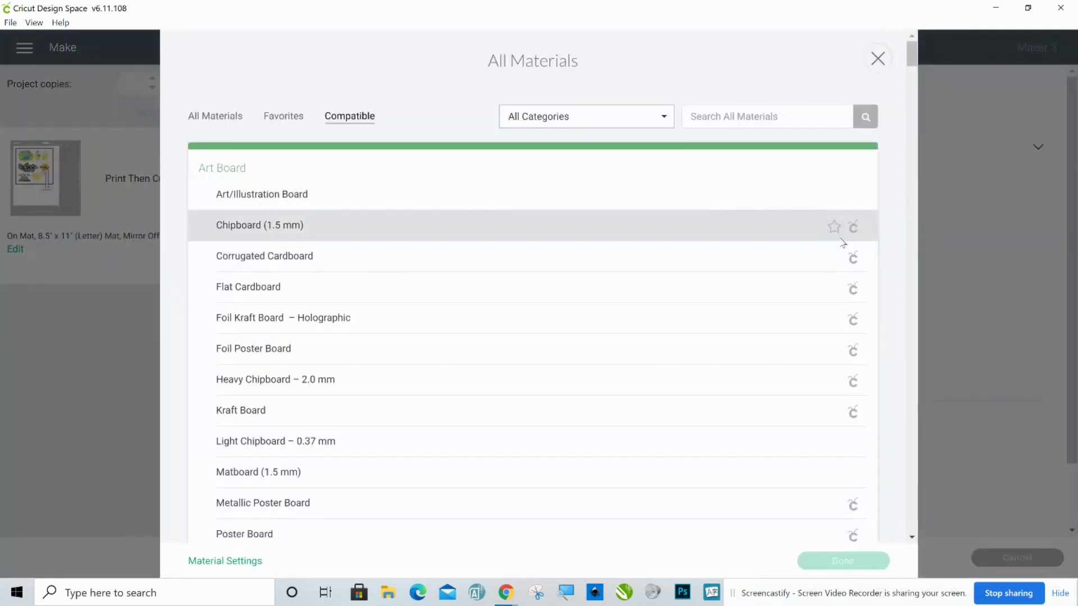
pyautogui.click(730, 117)
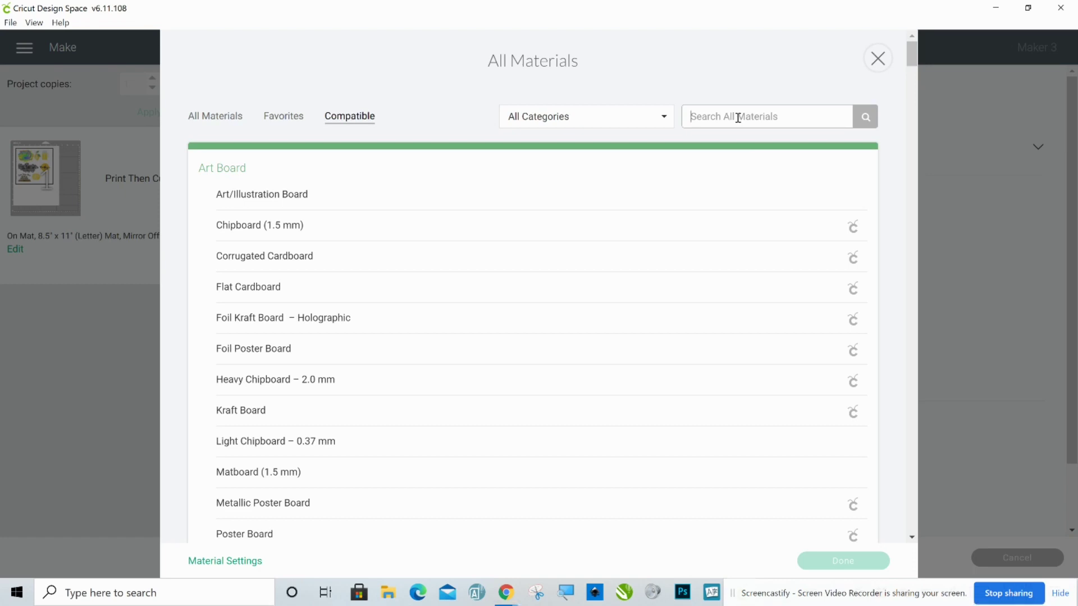
pyautogui.write('sticker')
pyautogui.click(865, 117)
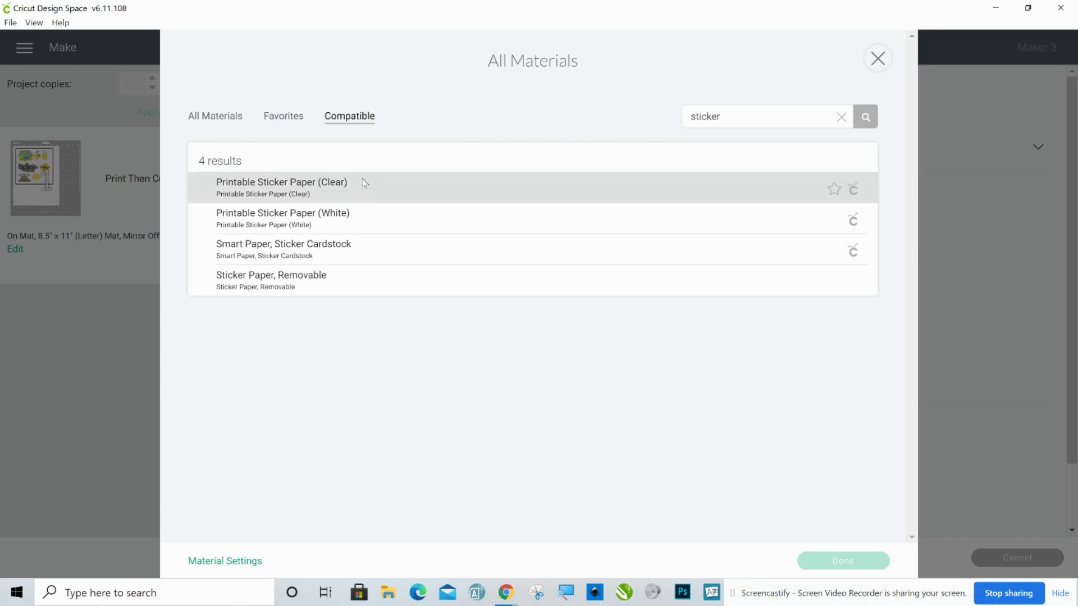
pyautogui.click(349, 215)
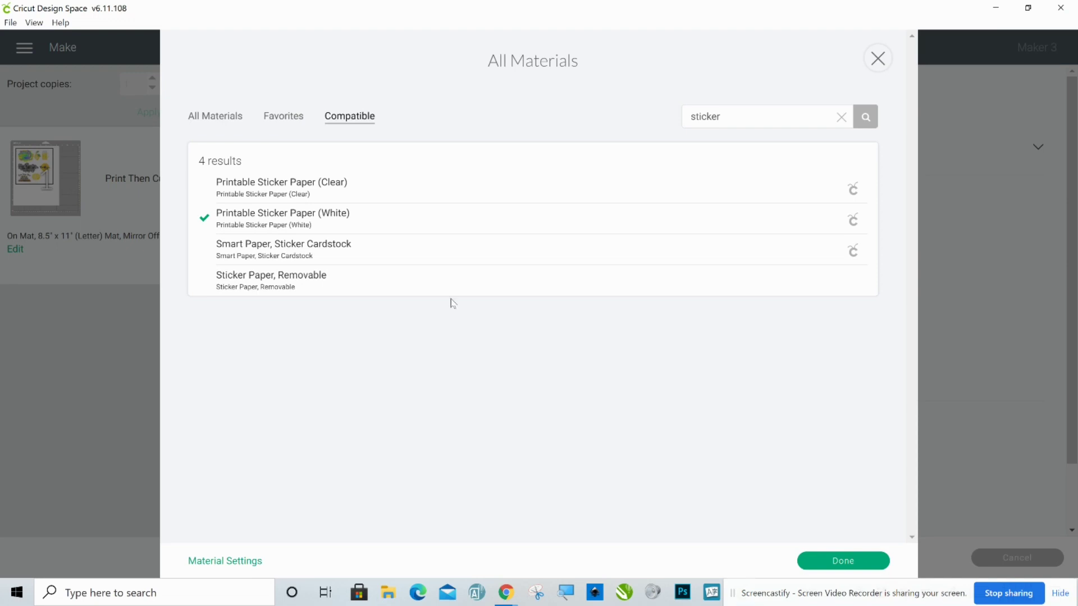
pyautogui.click(844, 567)
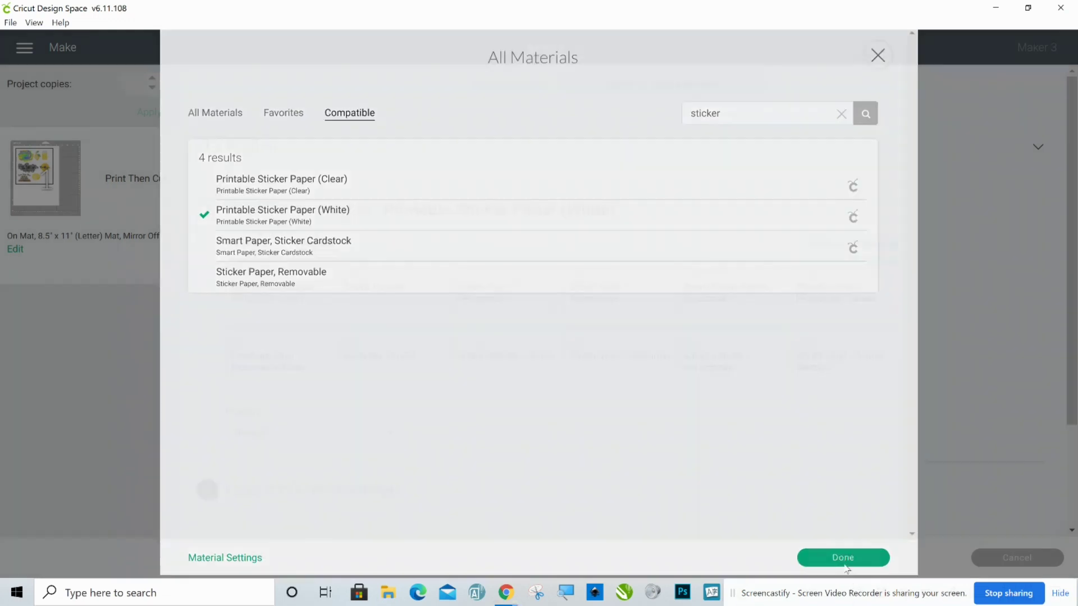